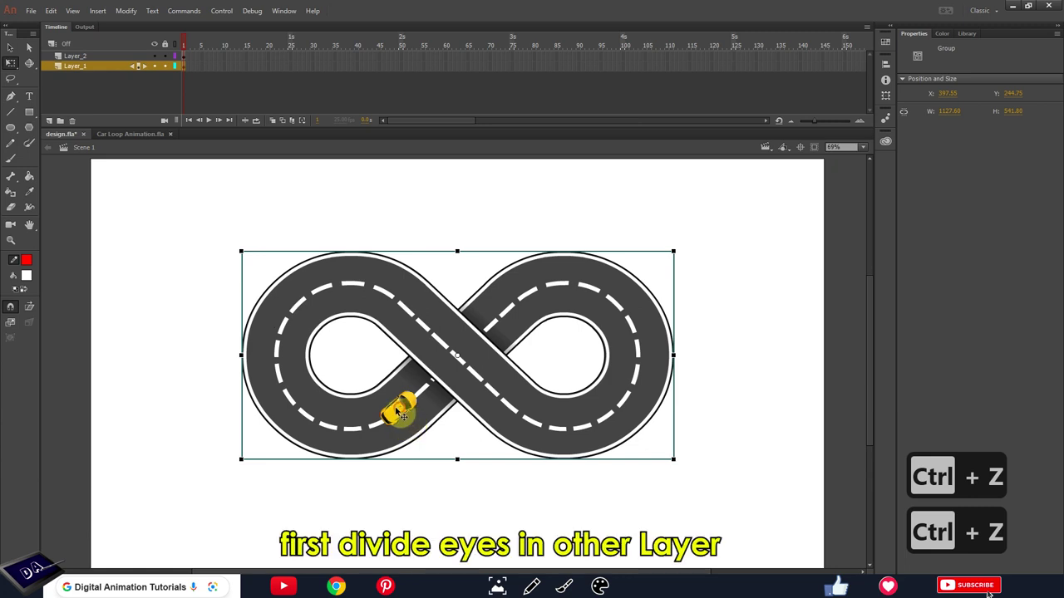
key(ctrl+z)
drag(441, 316, 537, 211)
key(ctrl+z)
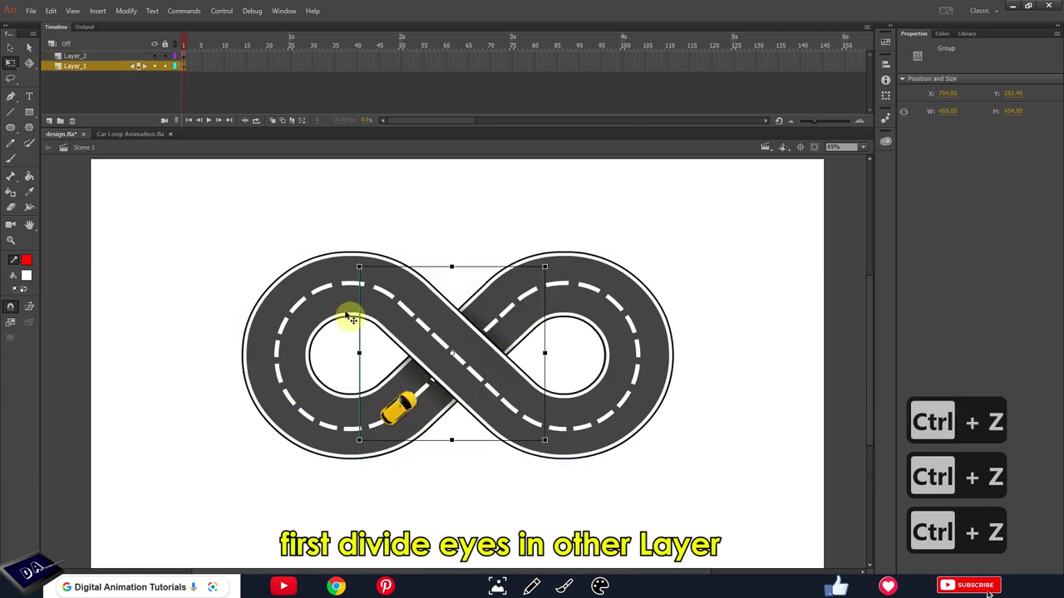
Step: Copy all the road and car artwork from design.fla and paste it in place on Layer_1 of Car Loop Animation.fla
drag(710, 234, 207, 506)
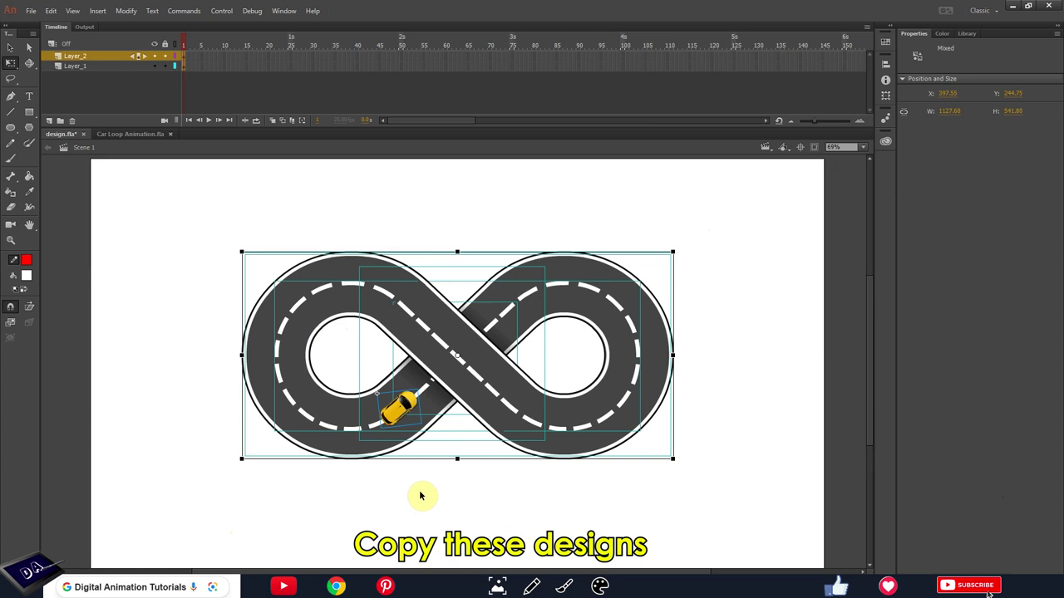
key(ctrl+c)
key(ctrl+c)
key(ctrl+c)
key(ctrl+c)
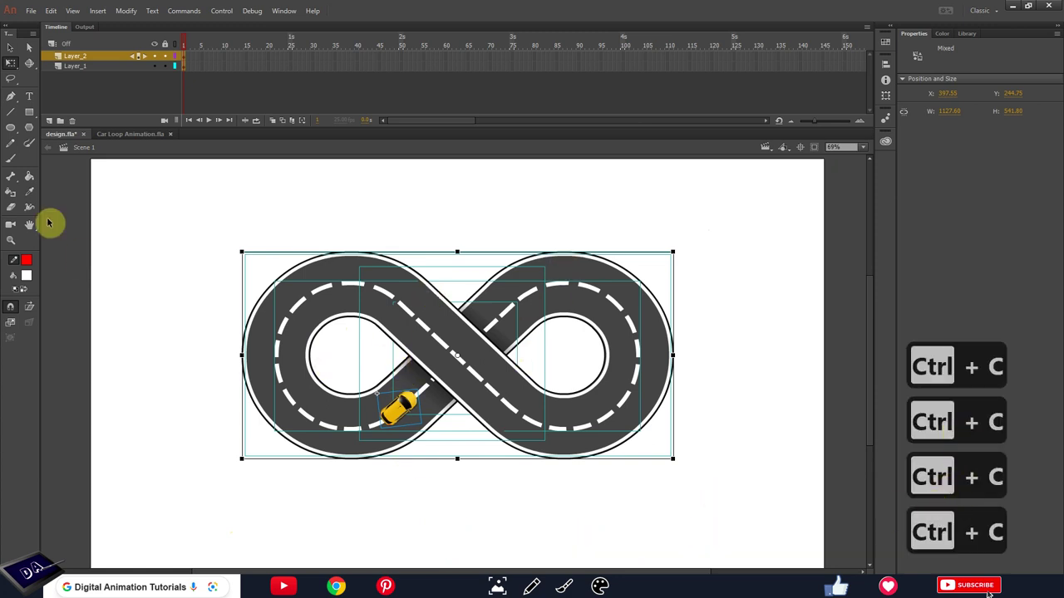
click(122, 133)
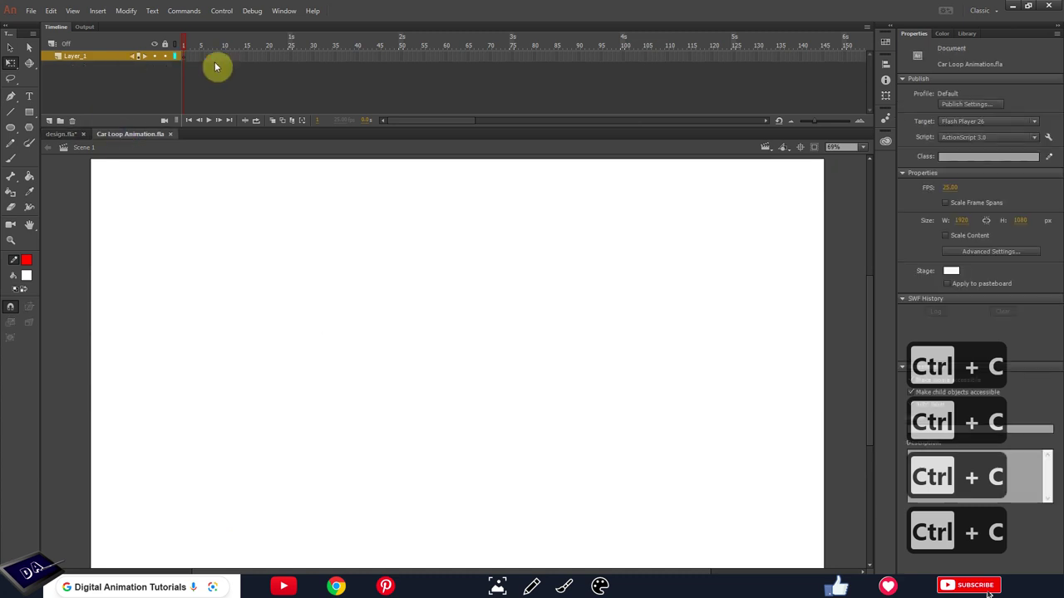
click(178, 57)
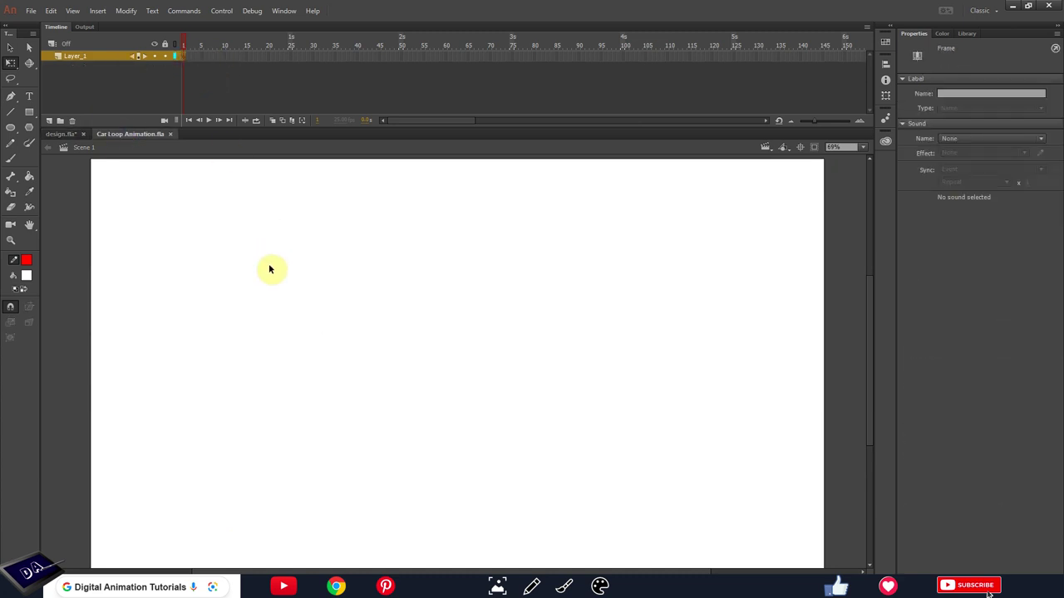
key(ctrl+shift+v)
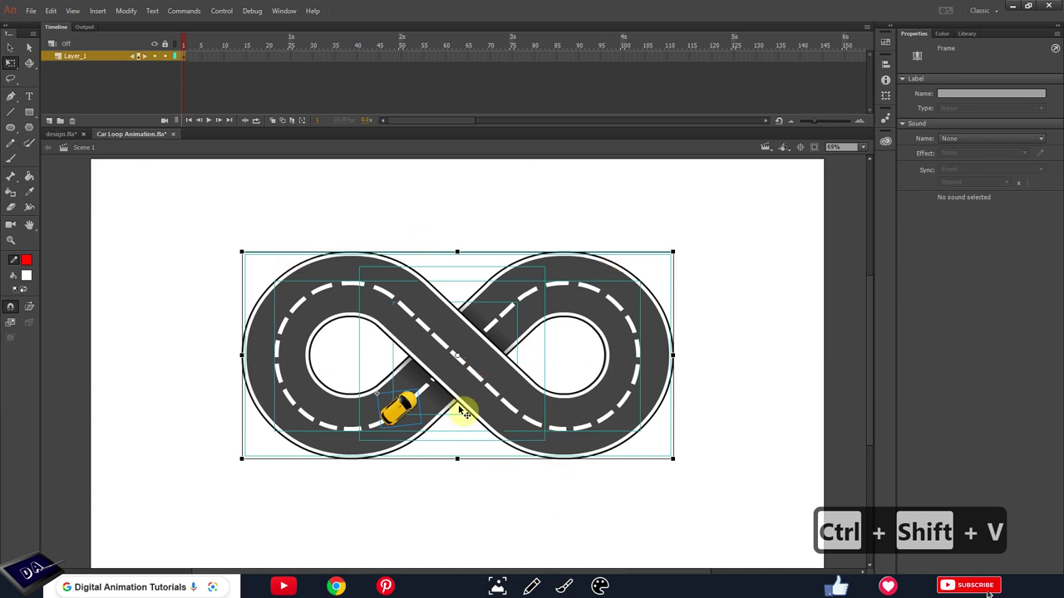
Step: Enlarge the pasted road and car together to about 1342 by 645 px and shift them slightly down the stage
drag(673, 251, 714, 218)
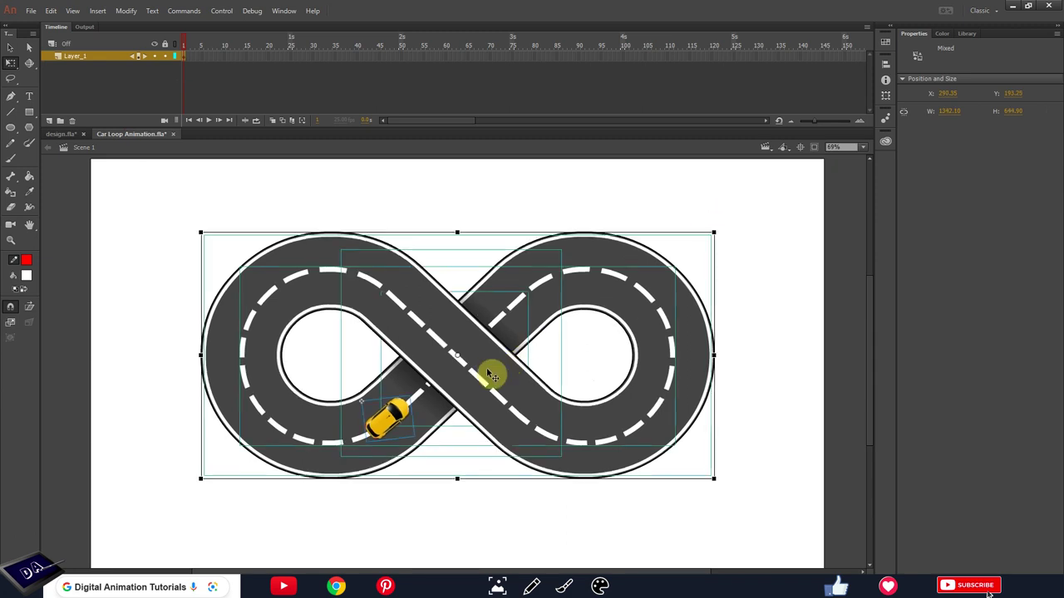
drag(486, 367, 485, 380)
click(453, 460)
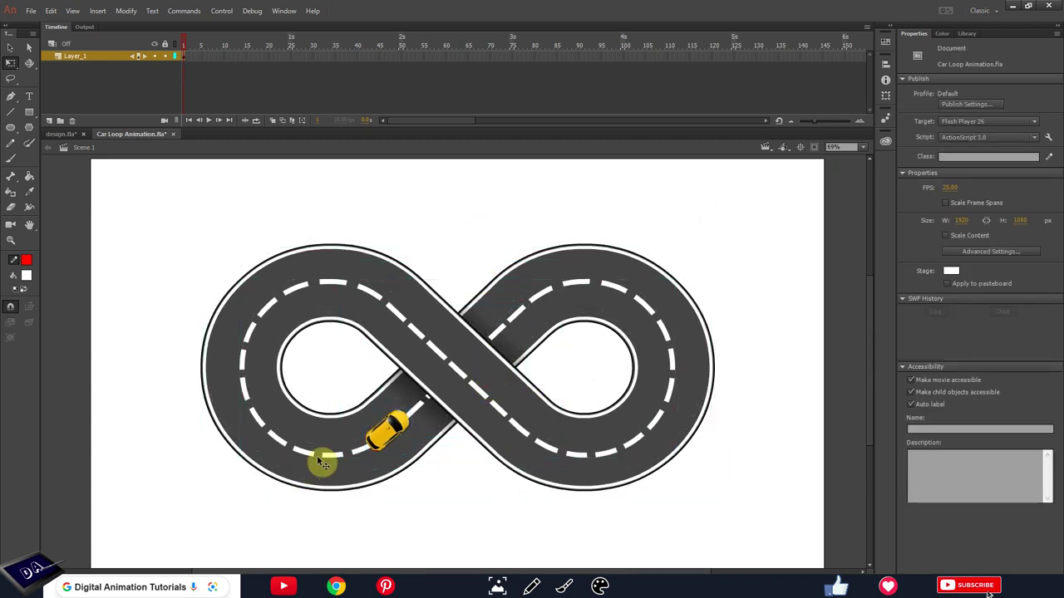
Step: Cut the yellow car from the road layer and paste it in place on a new layer above
click(376, 447)
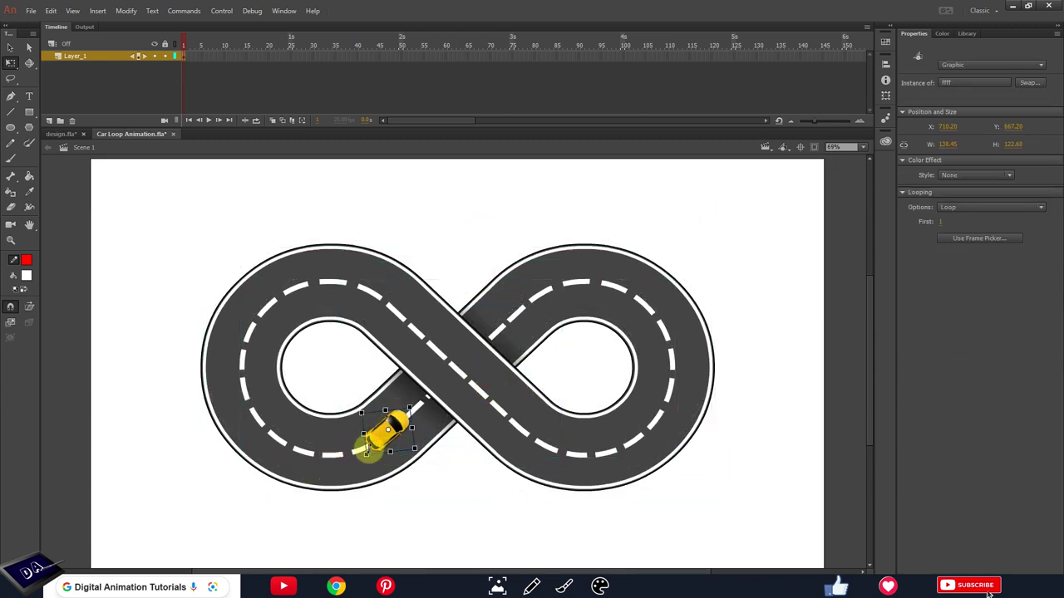
key(ctrl+x)
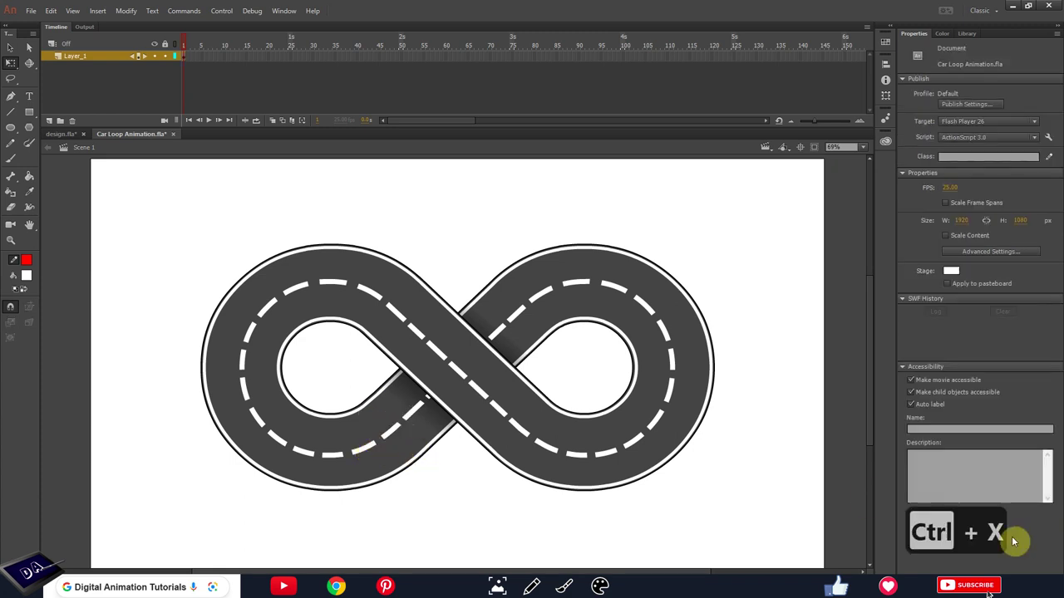
click(49, 121)
key(ctrl+shift+v)
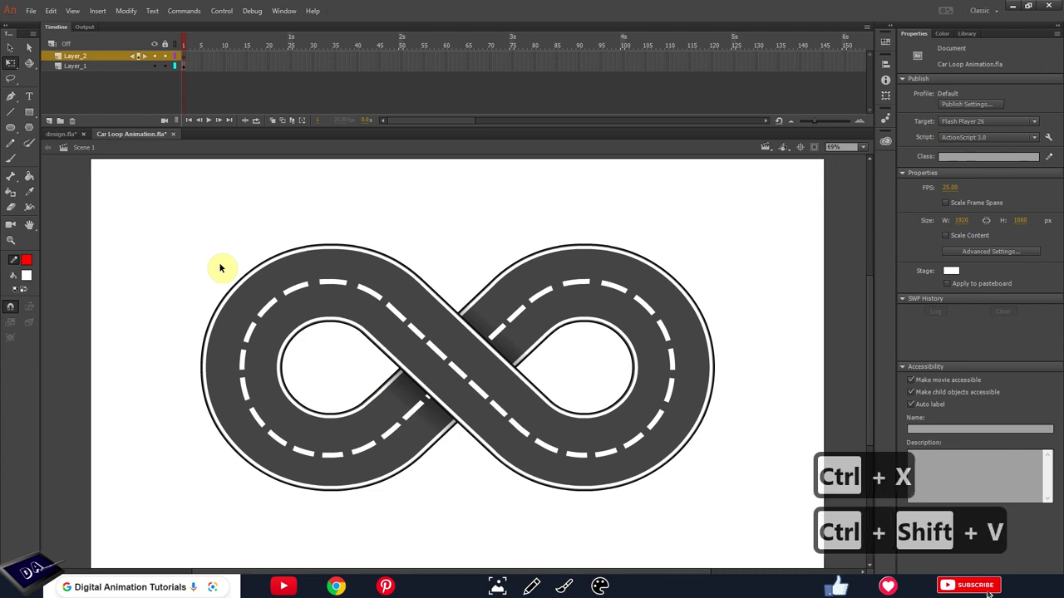
Step: Rename the layer holding the car to "car" and the road layer to "bg"
click(71, 56)
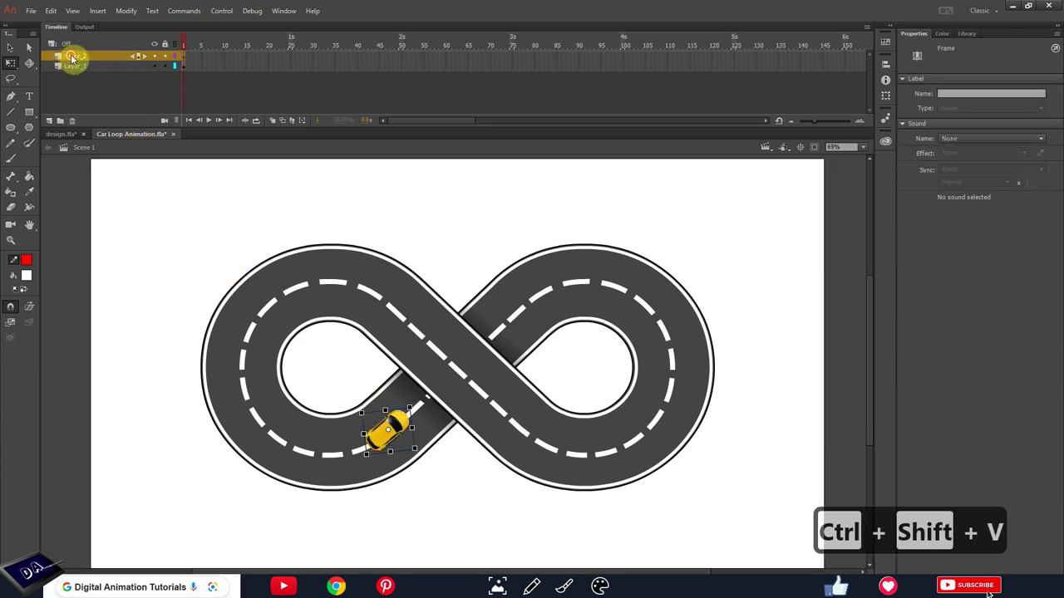
text(car)
click(77, 67)
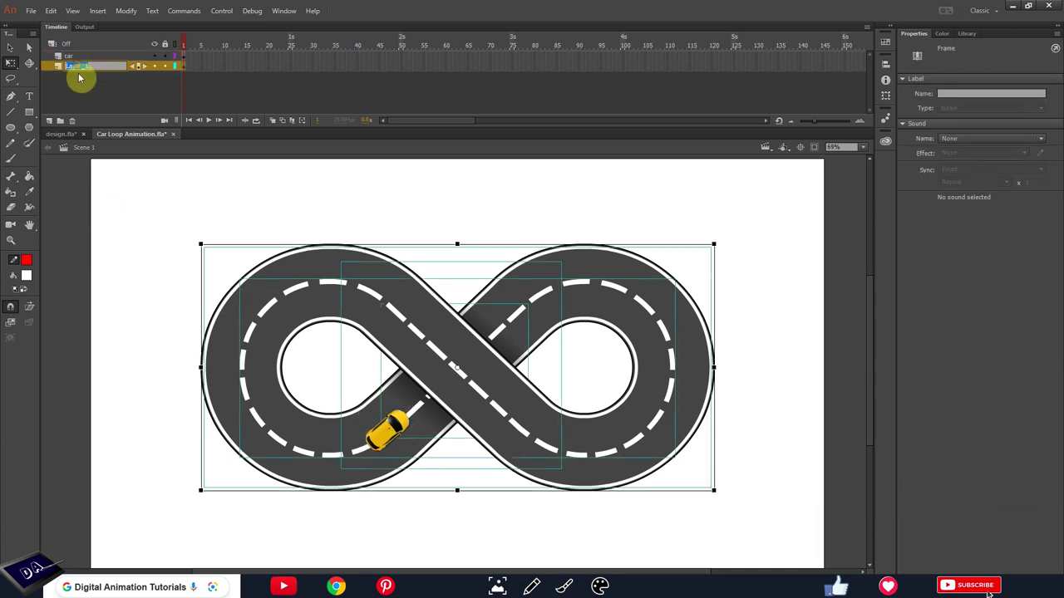
text(bg)
click(143, 265)
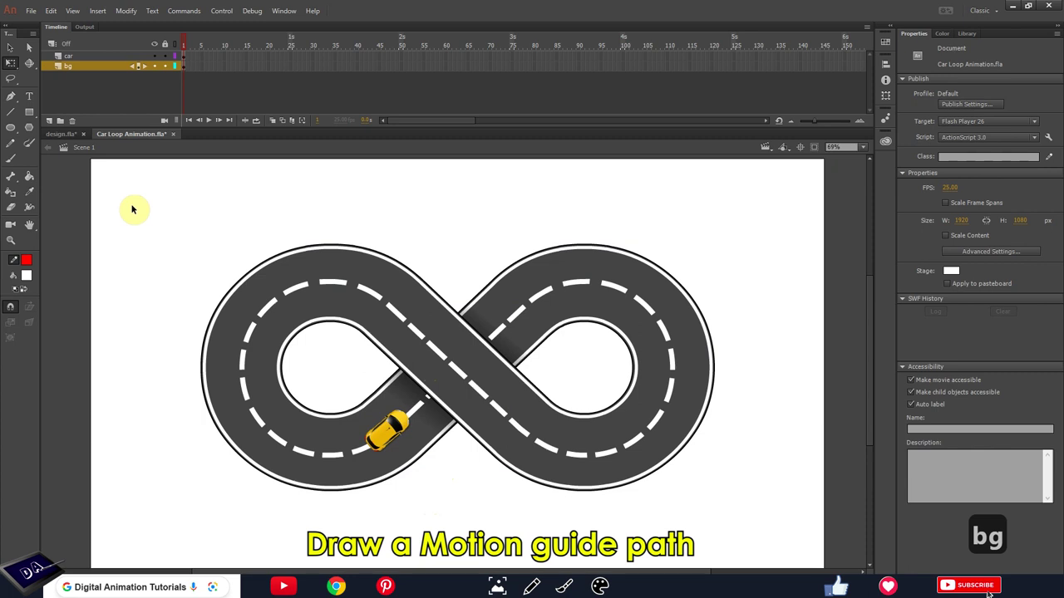
Step: Add a classic motion guide to the car layer and make the guide layer's first frame active
click(85, 56)
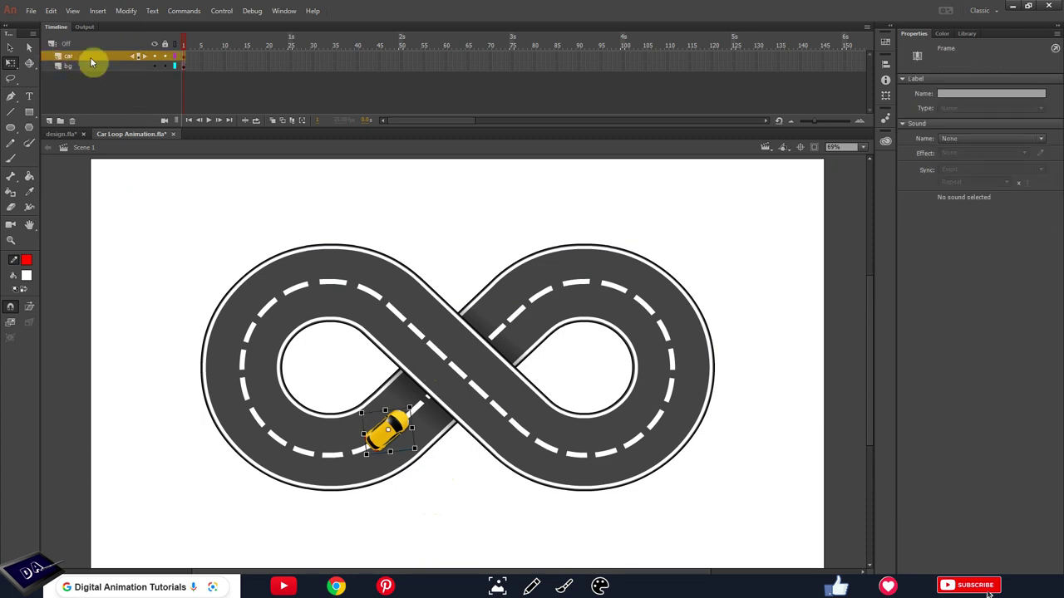
right_click(87, 57)
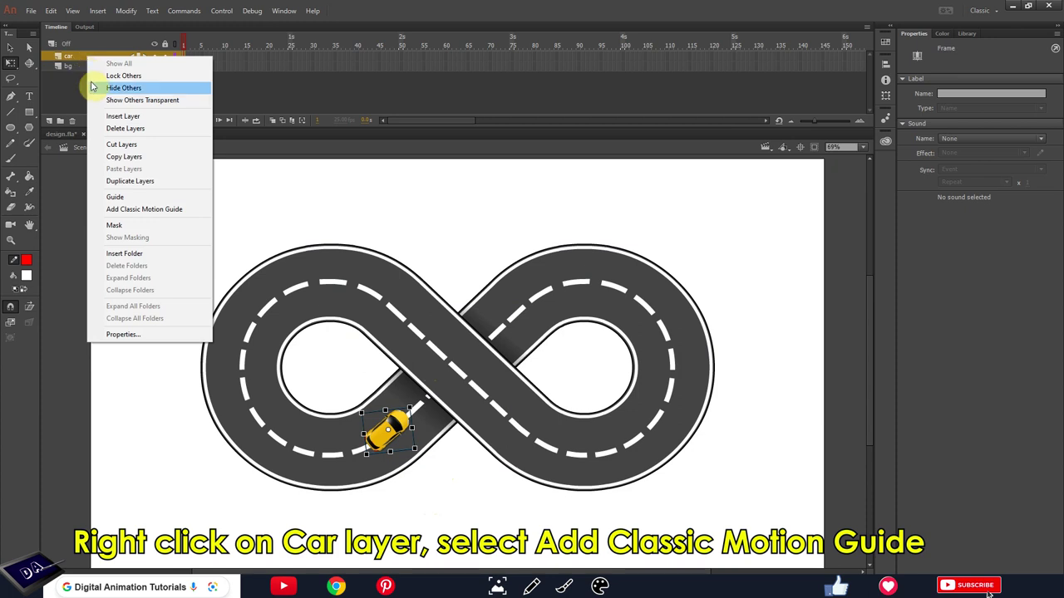
click(162, 209)
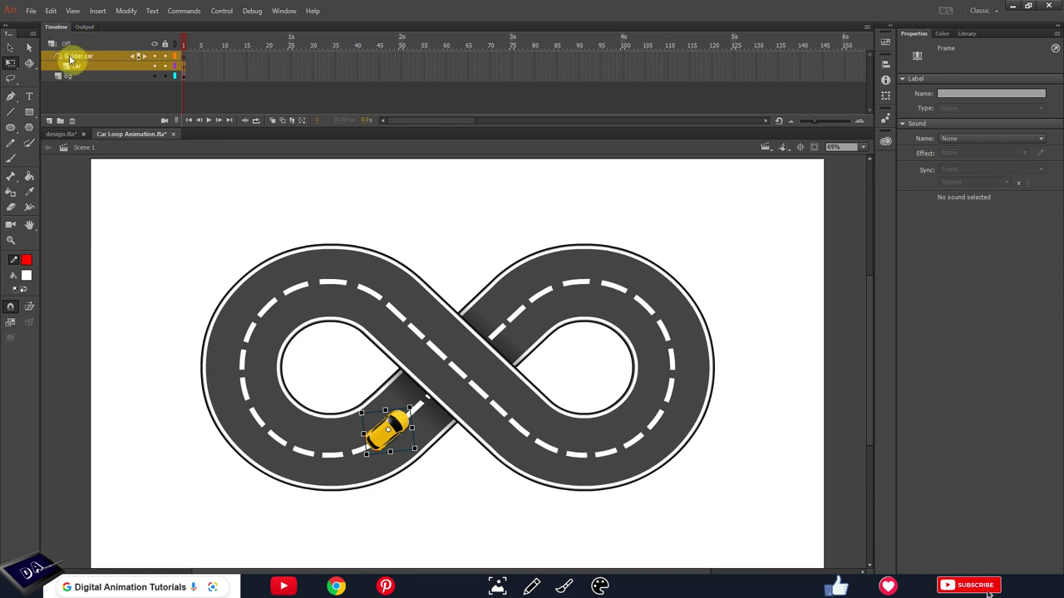
click(184, 56)
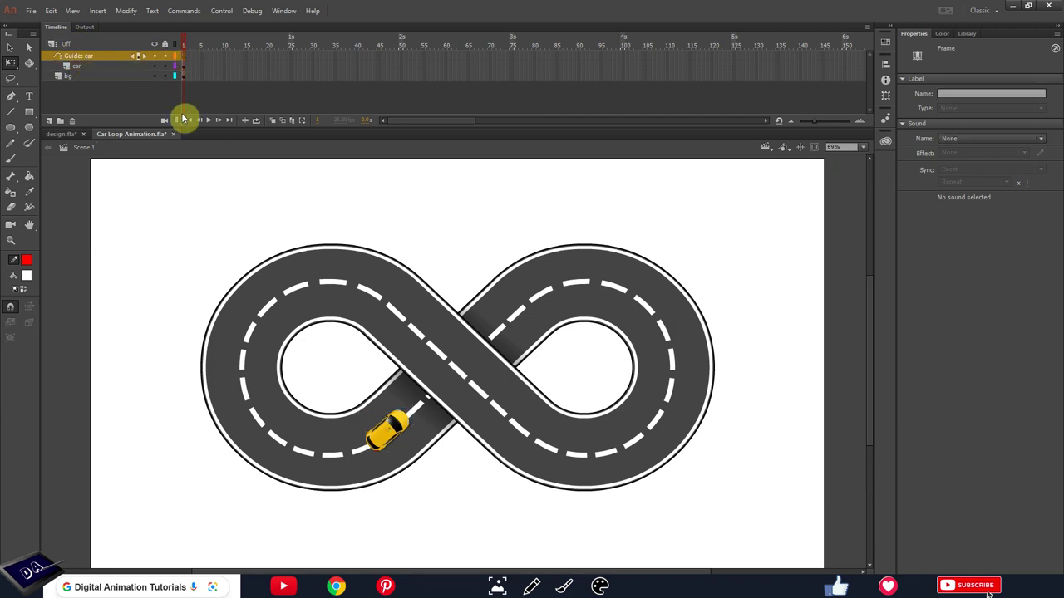
Step: Draw a red-stroked circle about 451 px wide around the left loop with the Oval tool on the guide layer, and delete its fill
click(27, 262)
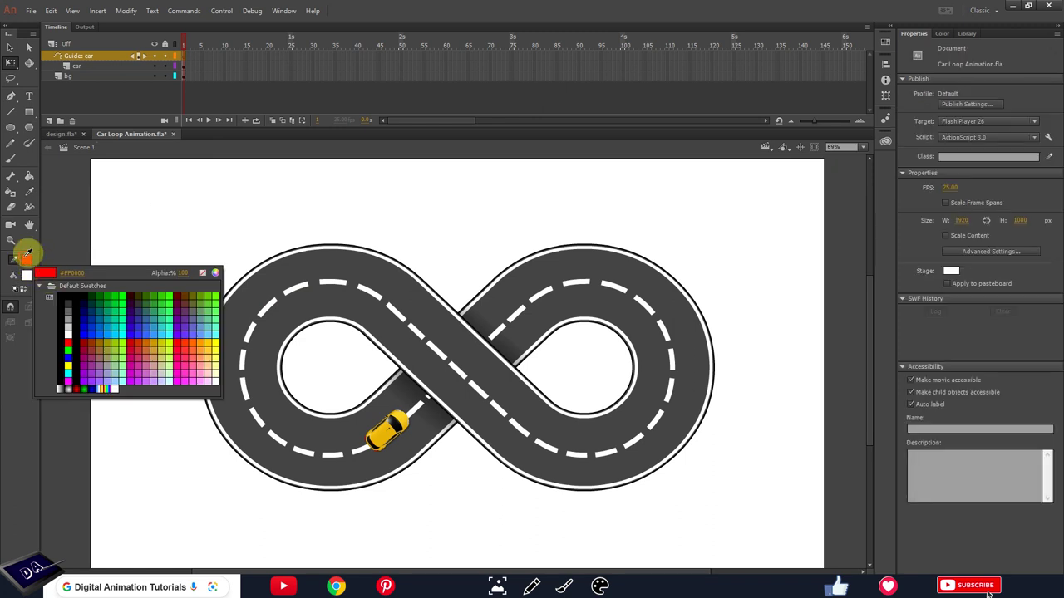
click(25, 256)
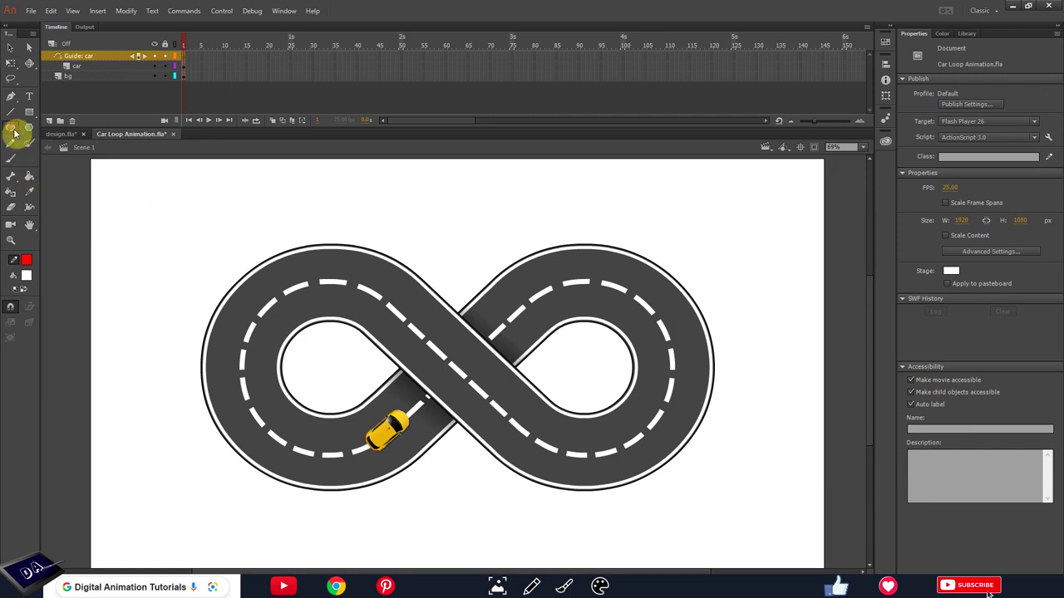
click(12, 128)
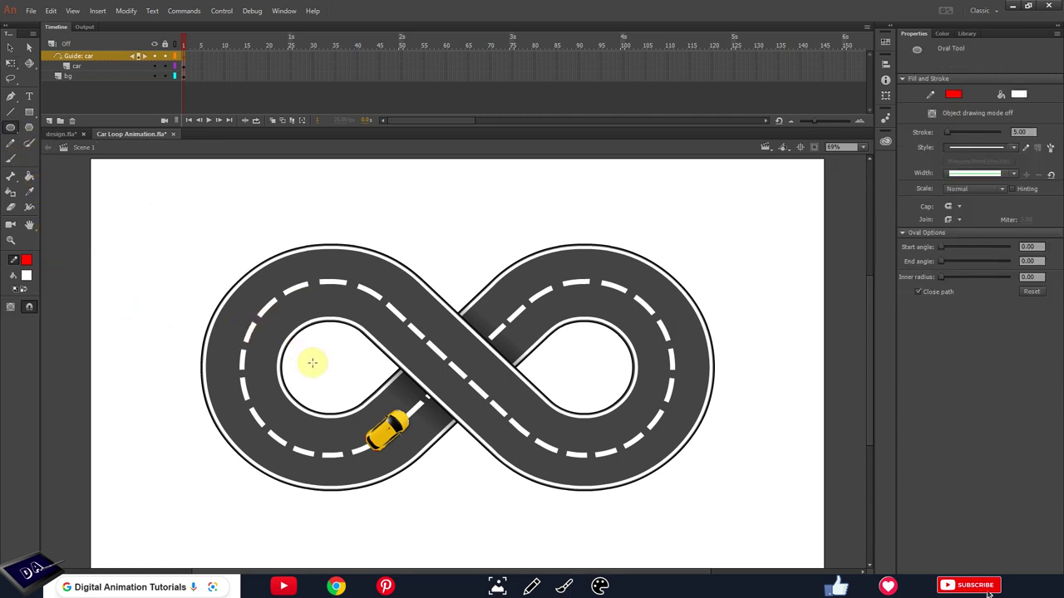
key(ctrl+equal)
key(ctrl+equal)
key(ctrl+equal)
key(ctrl+equal)
key(ctrl+equal)
key(ctrl+equal)
key(ctrl+equal)
key(ctrl+equal)
key(ctrl+equal)
key(ctrl+equal)
key(ctrl+equal)
key(ctrl+equal)
key(ctrl+equal)
key(ctrl+equal)
key(ctrl+equal)
key(ctrl+equal)
key(ctrl+equal)
key(ctrl+equal)
key(ctrl+equal)
key(ctrl+equal)
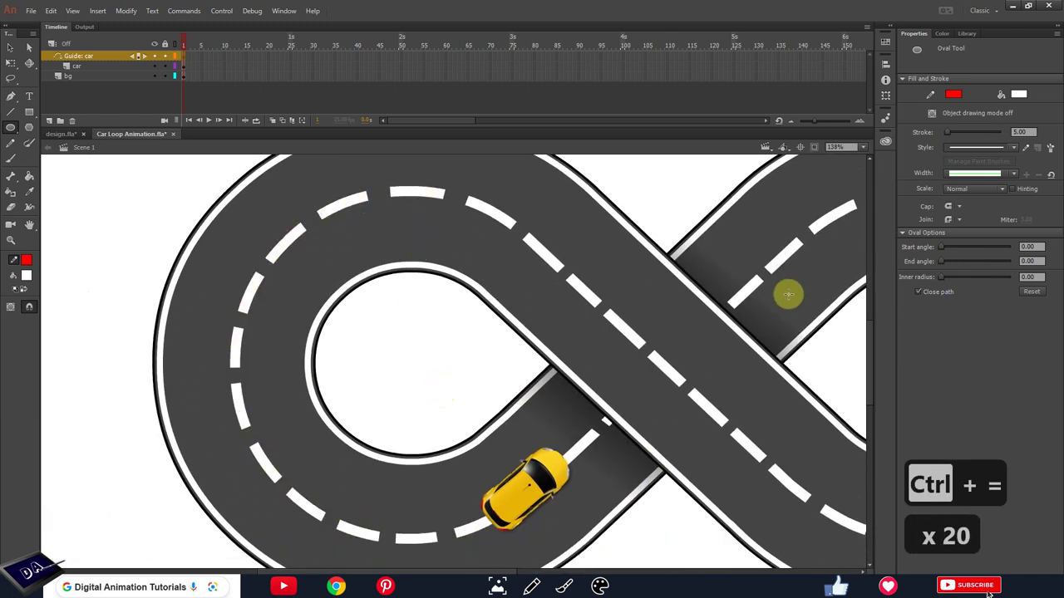
key(ctrl+minus)
key(ctrl+minus)
key(ctrl+minus)
key(ctrl+minus)
key(ctrl+minus)
key(ctrl+minus)
key(ctrl+minus)
key(ctrl+minus)
key(ctrl+minus)
key(ctrl+minus)
key(ctrl+minus)
key(ctrl+minus)
key(ctrl+minus)
key(ctrl+minus)
key(ctrl+minus)
key(ctrl+minus)
key(ctrl+minus)
key(ctrl+minus)
key(ctrl+minus)
key(ctrl+minus)
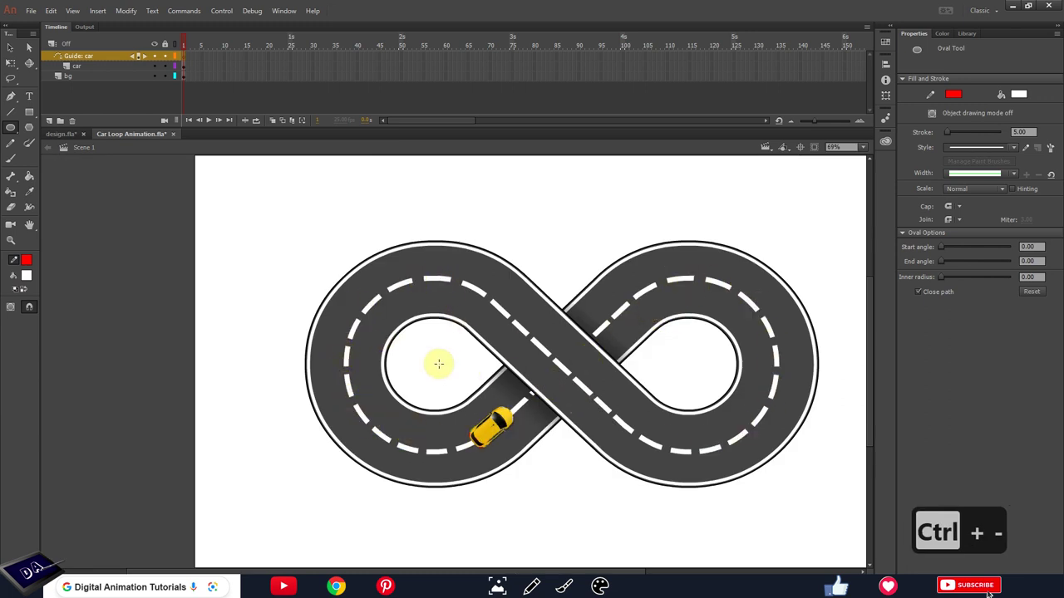
key(ctrl+equal)
drag(418, 371, 503, 200)
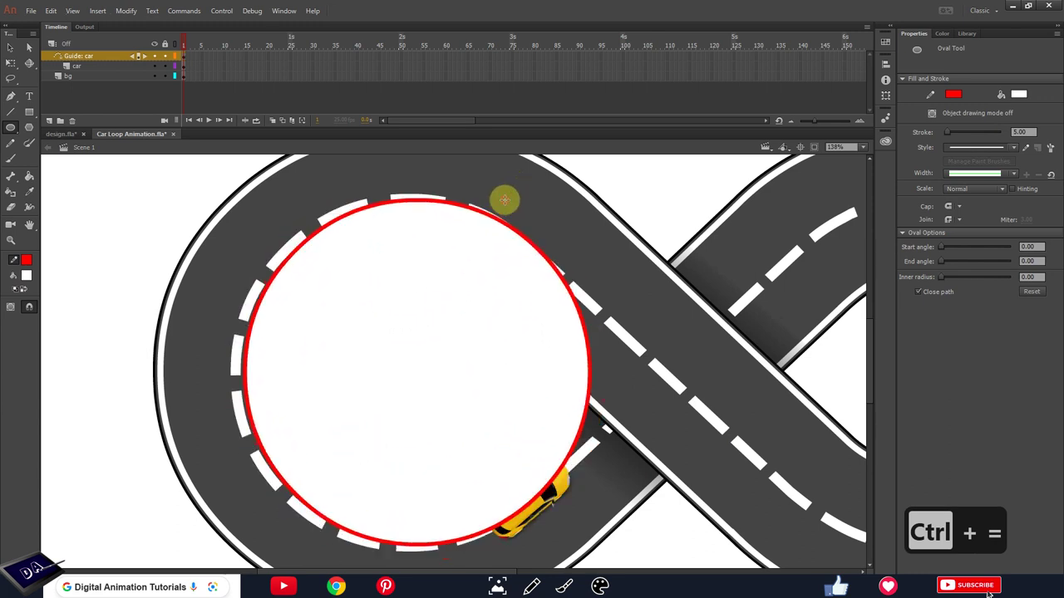
ctrl+click(396, 318)
key(Delete)
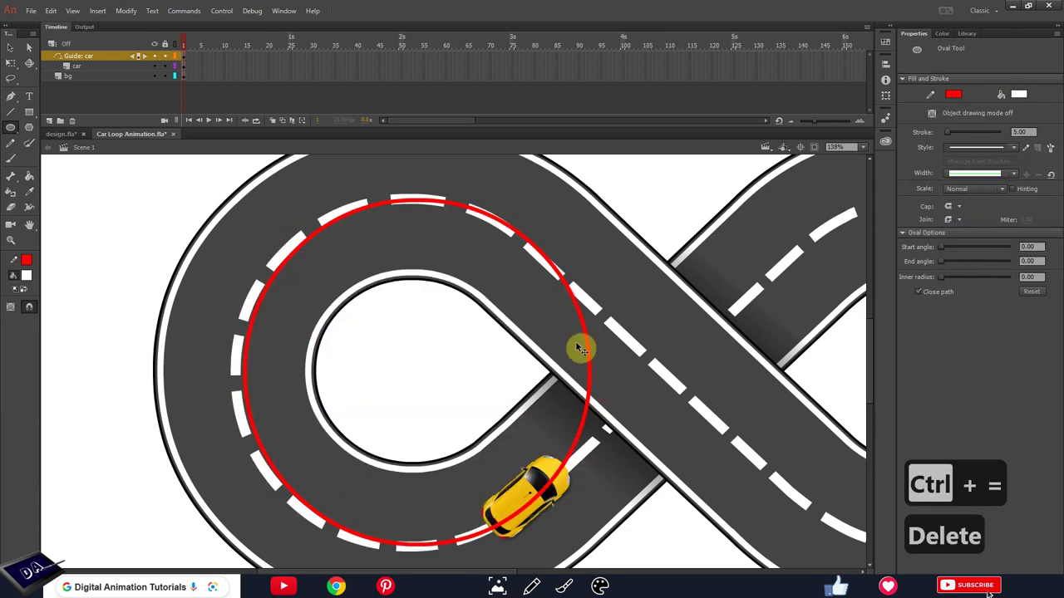
Step: Move and nudge the red circle outline onto the left loop's dashed centre line
ctrl+click(422, 208)
drag(487, 221, 474, 210)
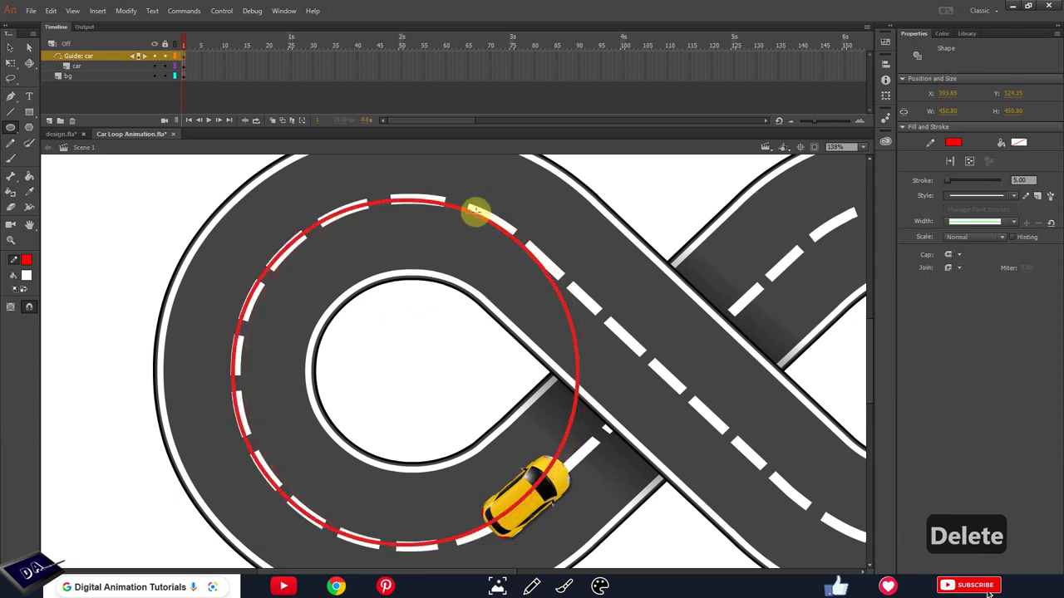
key(Right)
key(Down)
key(Down)
key(Right)
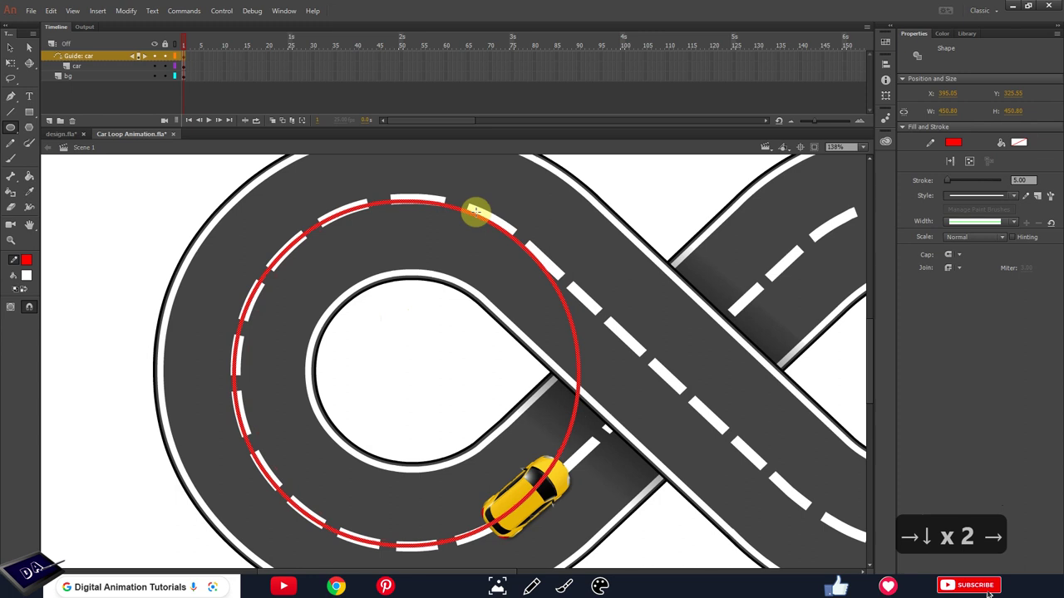
Step: Scale the red circle up to about 456 px with Free Transform and nudge it down to fit the left loop's dashes
key(q)
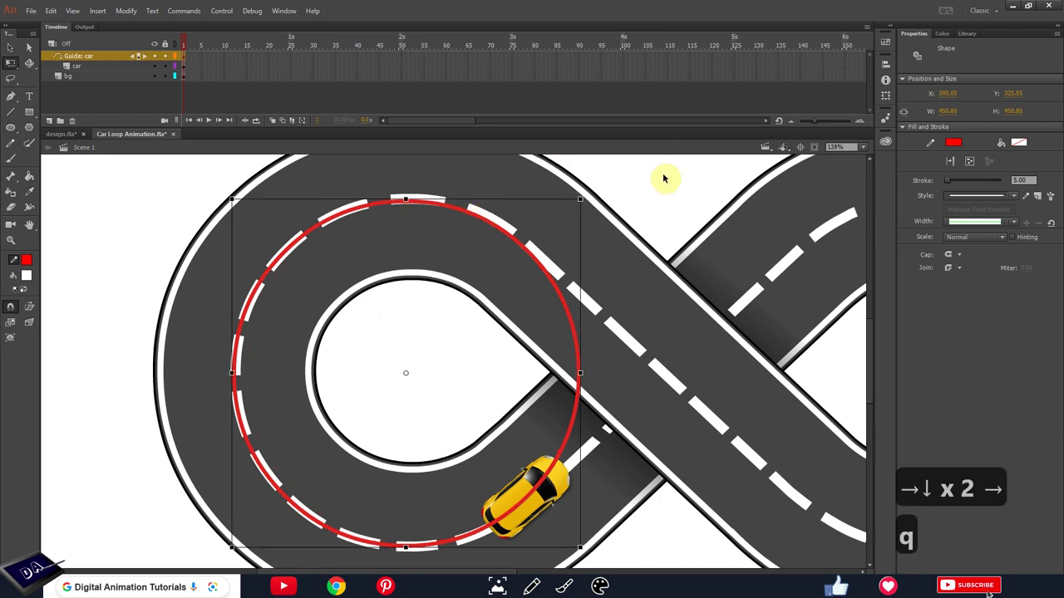
drag(580, 199, 584, 197)
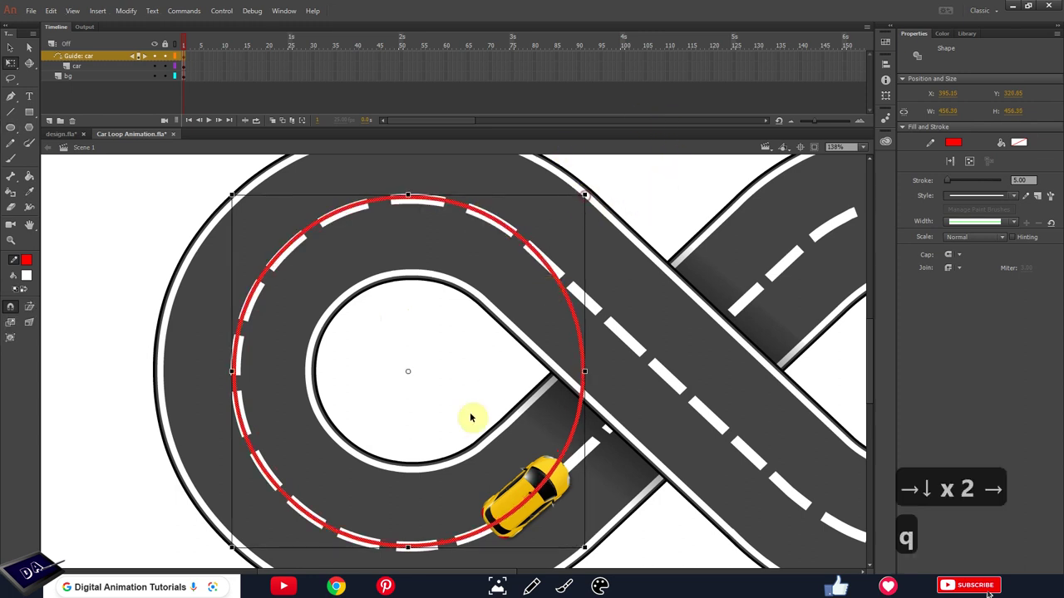
key(Down)
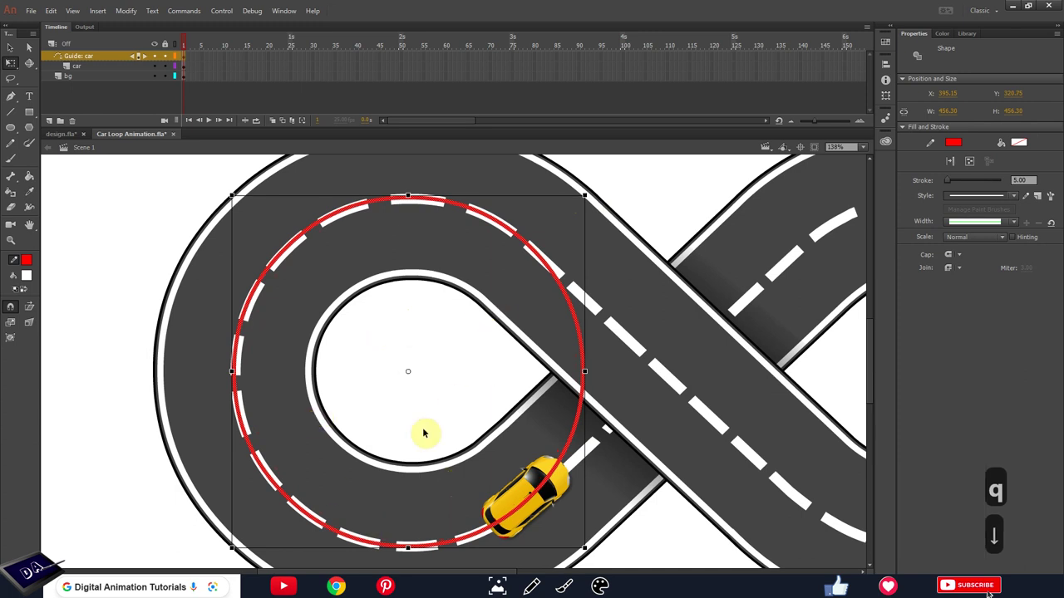
Step: Duplicate the red circle in place and shift the copy horizontally onto the right loop's dashed line, at about X 1063
key(shift)
drag(576, 415, 469, 389)
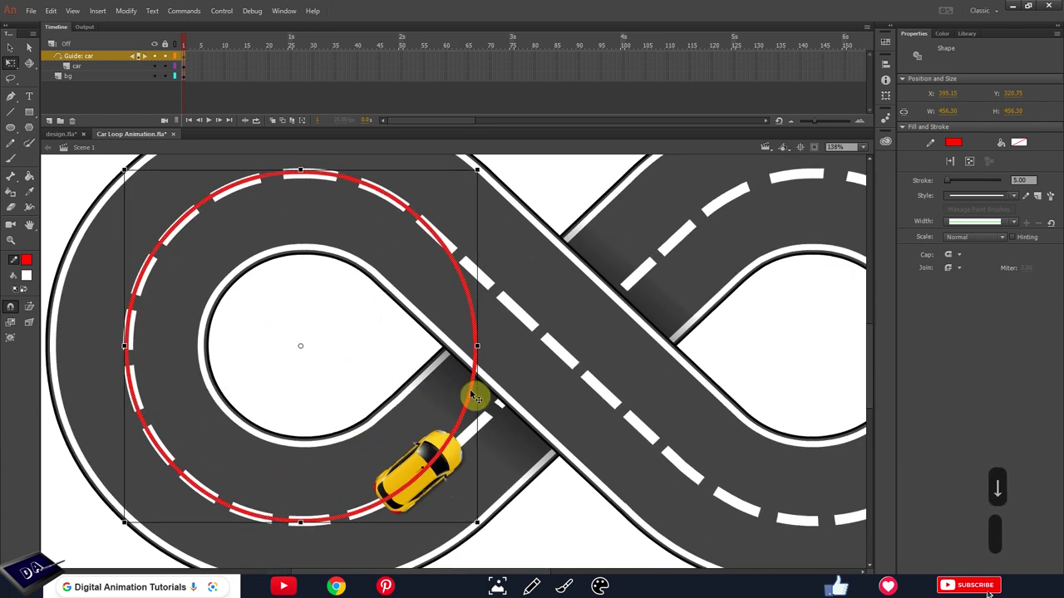
key(ctrl+minus)
key(ctrl+equal)
key(ctrl+minus)
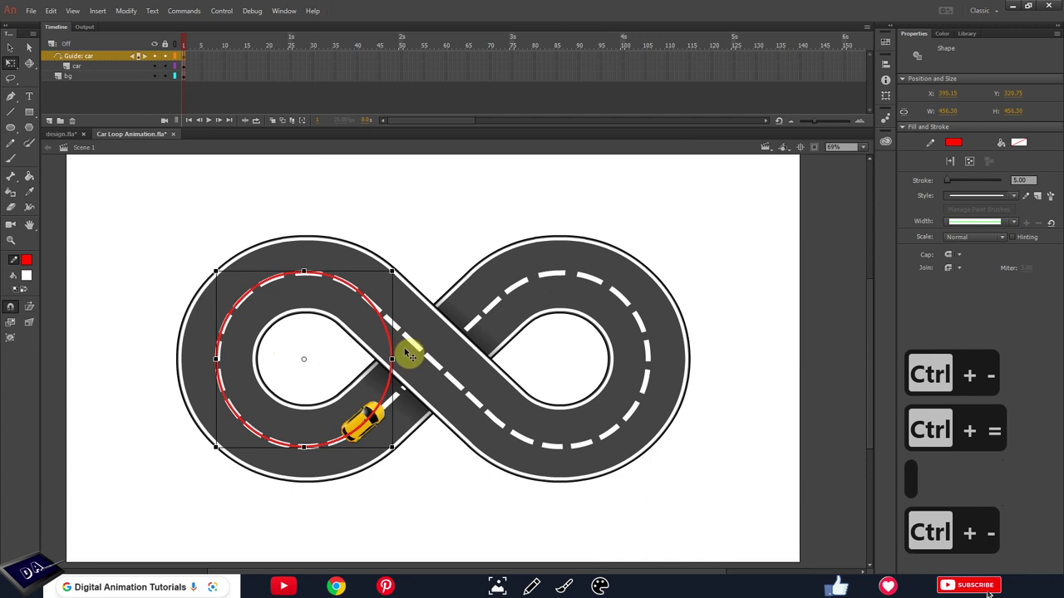
key(ctrl+c)
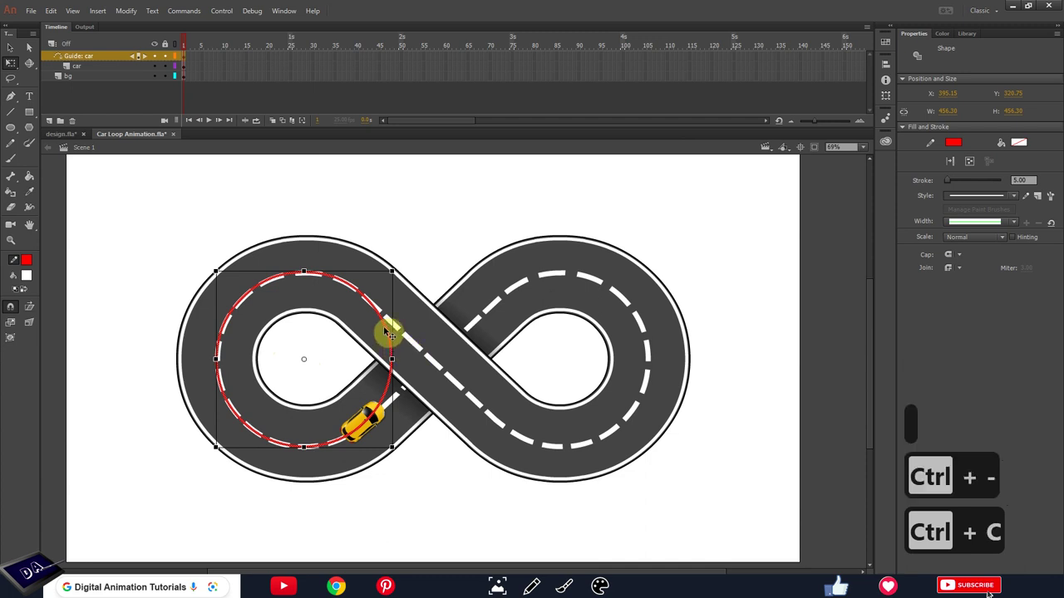
key(ctrl+shift+v)
key(shift+Right)
key(shift+Right)
key(shift+Right)
key(shift+Right)
key(shift+Right)
key(shift+Right)
key(shift+Right)
key(shift+Right)
key(shift+Right)
key(shift+Right)
key(shift+Right)
key(shift+Right)
key(shift+Right)
key(shift+Right)
key(shift+Right)
key(shift+Right)
key(shift+Right)
key(shift+Right)
key(shift+Right)
key(shift+Right)
key(shift+Right)
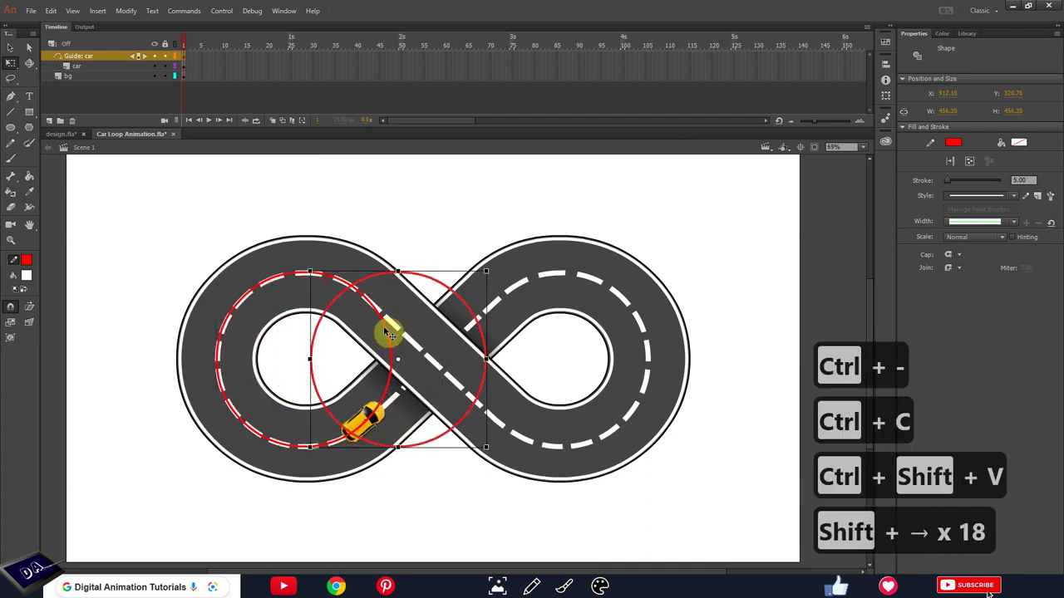
key(shift+Left)
key(shift+Left)
key(shift+Left)
key(shift+Left)
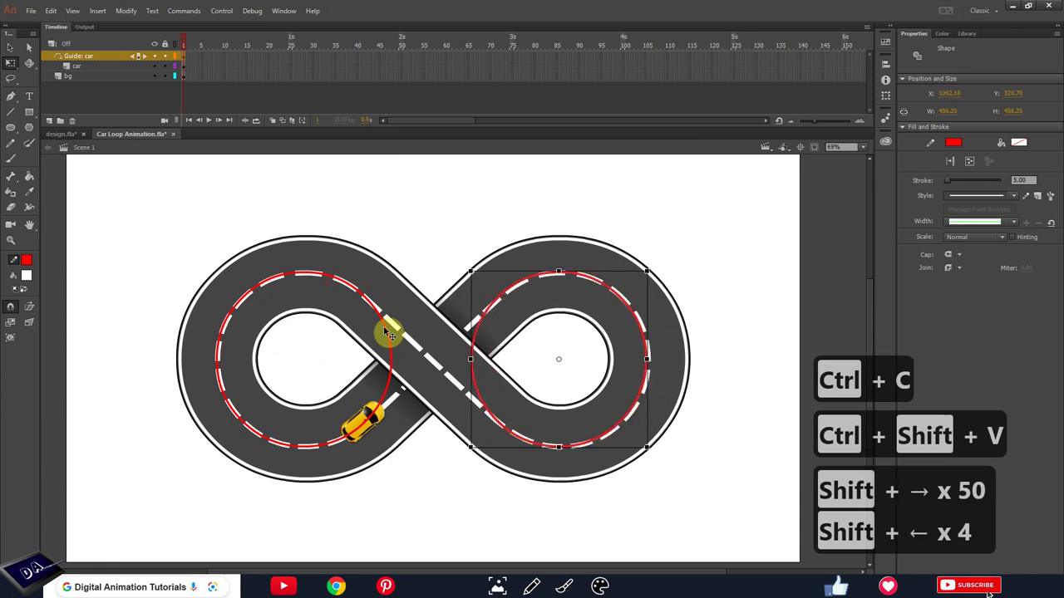
Step: Nudge the copied red circle horizontally to about X 1068 so it fits the right loop's dashed line
key(shift+Right)
key(shift+Right)
key(shift+Right)
key(shift+Right)
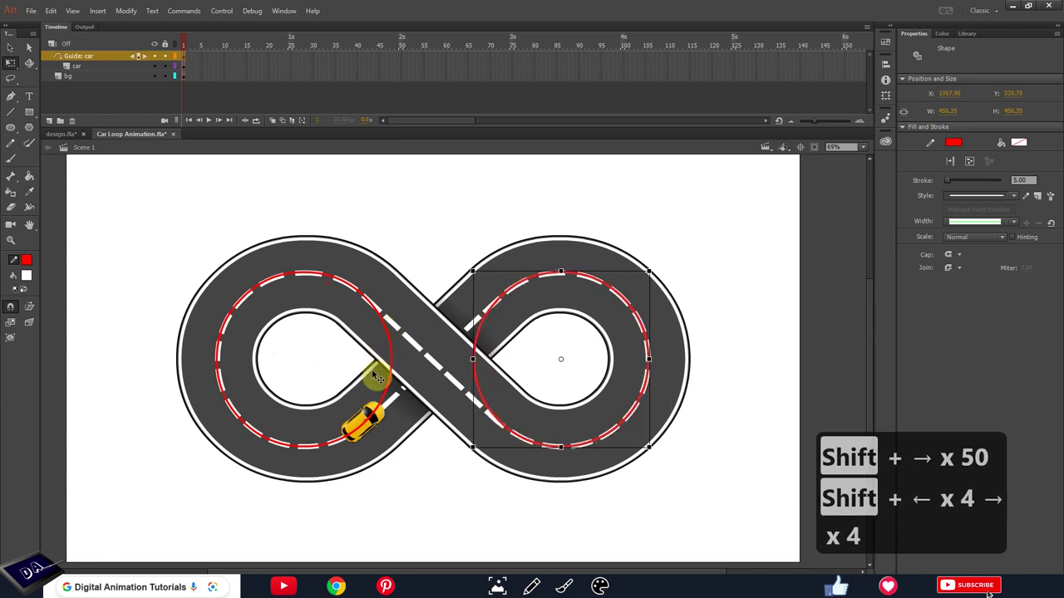
Step: Delete the inner part of the left red circle, from the start of the descending diagonal dashes down to the car
key(ctrl+minus)
key(ctrl+equal)
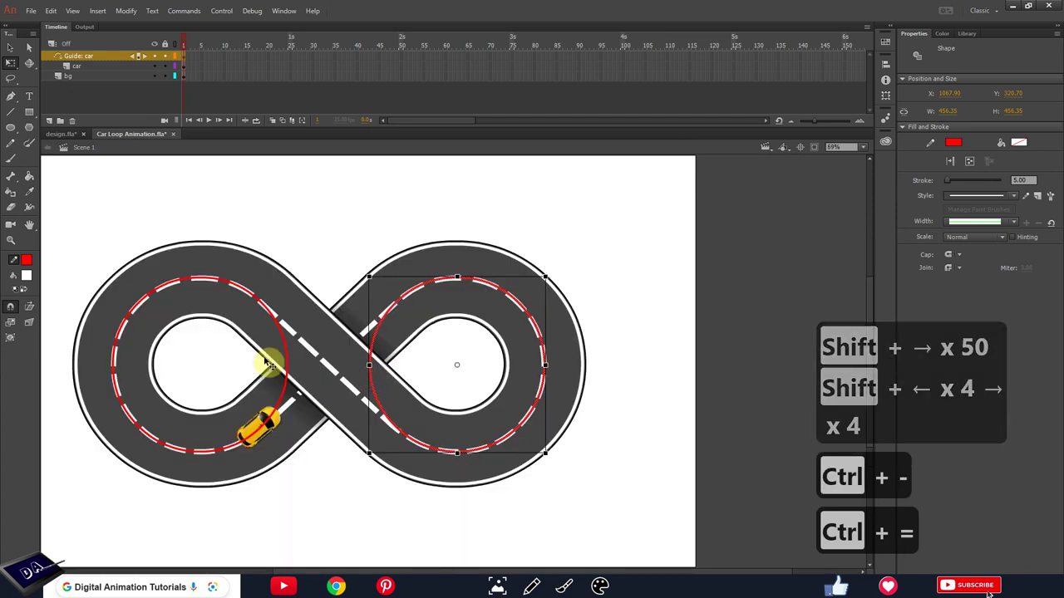
key(ctrl+equal)
drag(308, 357, 482, 392)
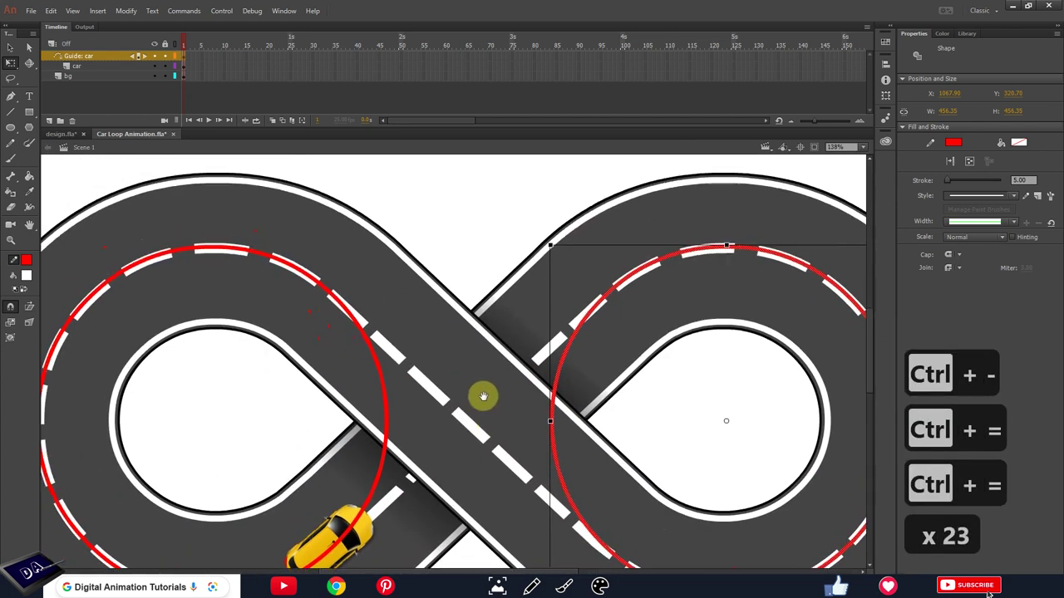
click(444, 213)
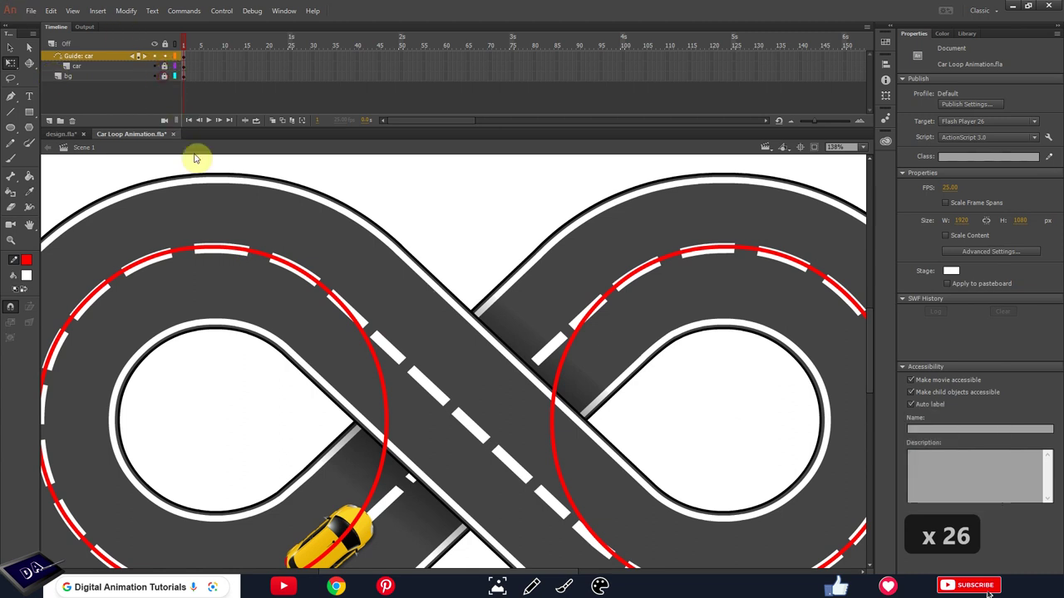
click(376, 309)
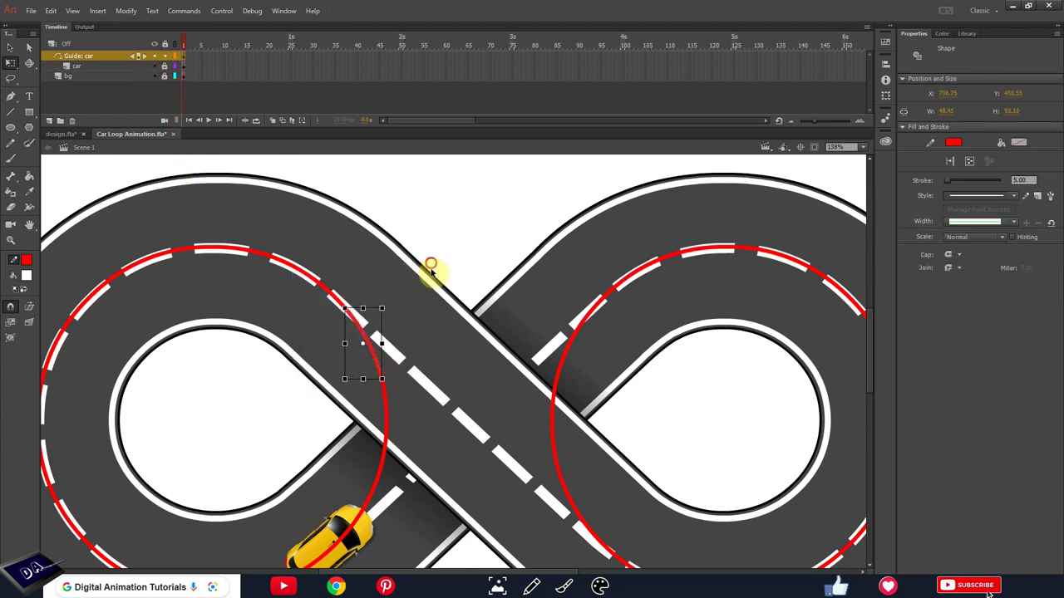
click(368, 340)
drag(369, 340, 380, 326)
drag(344, 240, 399, 276)
key(Delete)
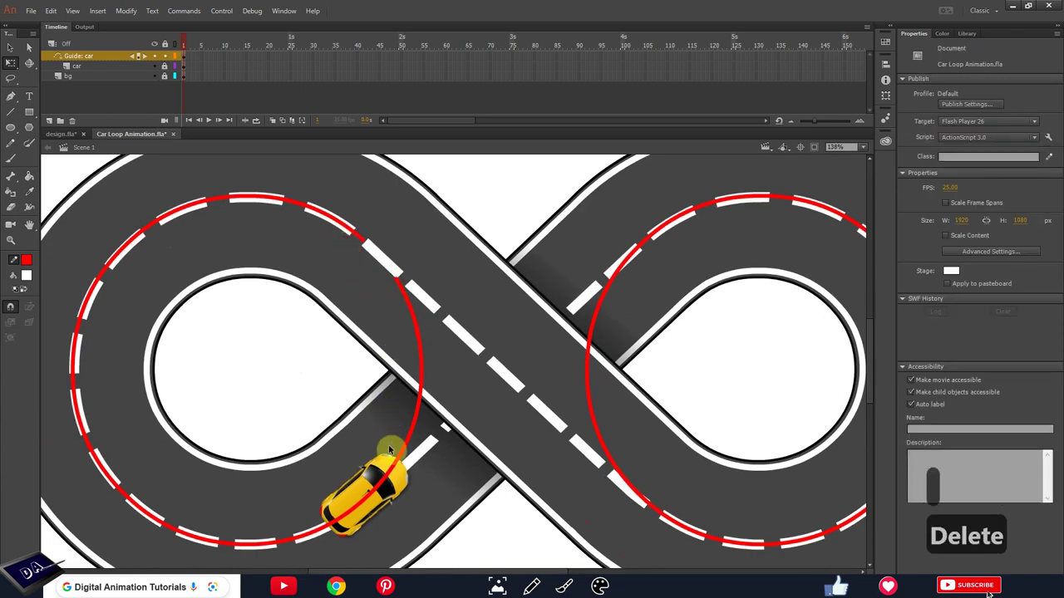
drag(330, 509, 362, 533)
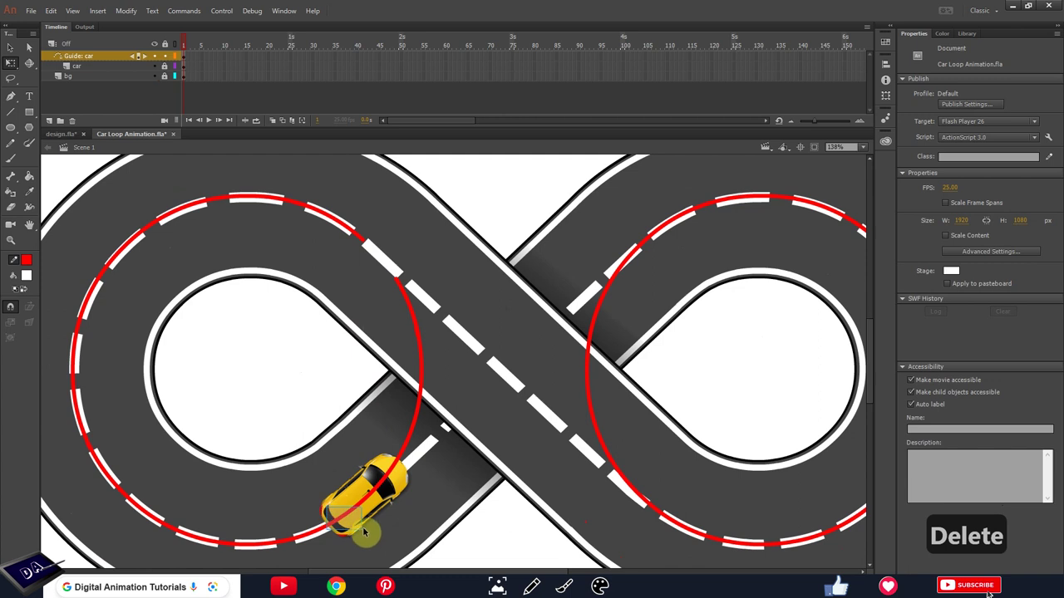
key(Delete)
key(Delete)
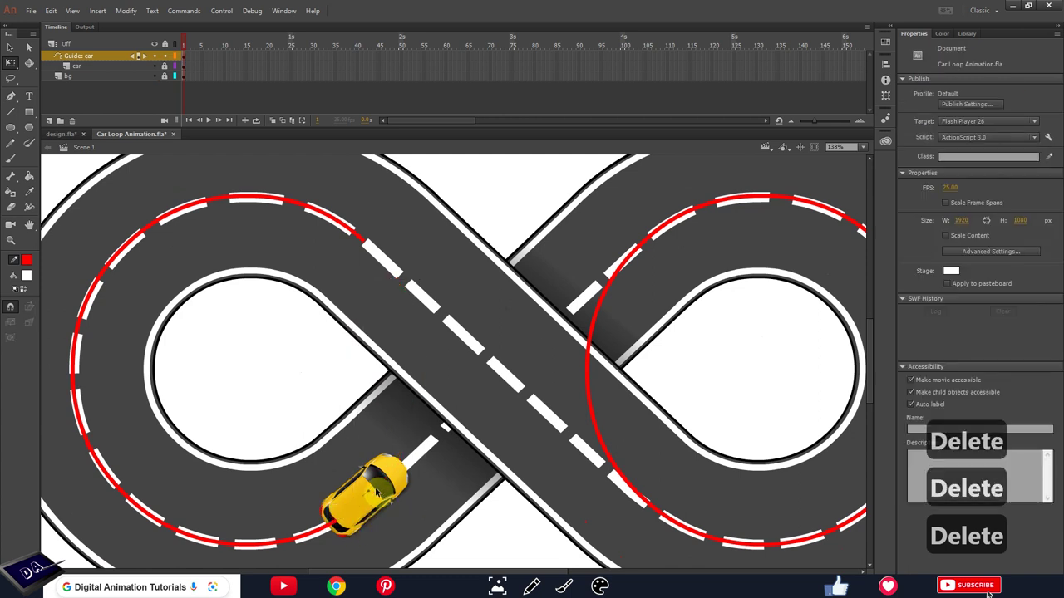
Step: Delete the inner part of the right red circle facing the crossing, keeping only the outer arc on the loop's dashes
drag(647, 334, 574, 373)
key(Delete)
drag(617, 280, 545, 322)
key(Delete)
scroll(586, 405, down, 3)
drag(598, 434, 582, 430)
key(Delete)
click(572, 418)
key(Delete)
key(Delete)
key(Delete)
key(Delete)
key(Delete)
key(Delete)
key(Delete)
key(Delete)
key(Delete)
key(Delete)
key(Delete)
key(Delete)
key(Delete)
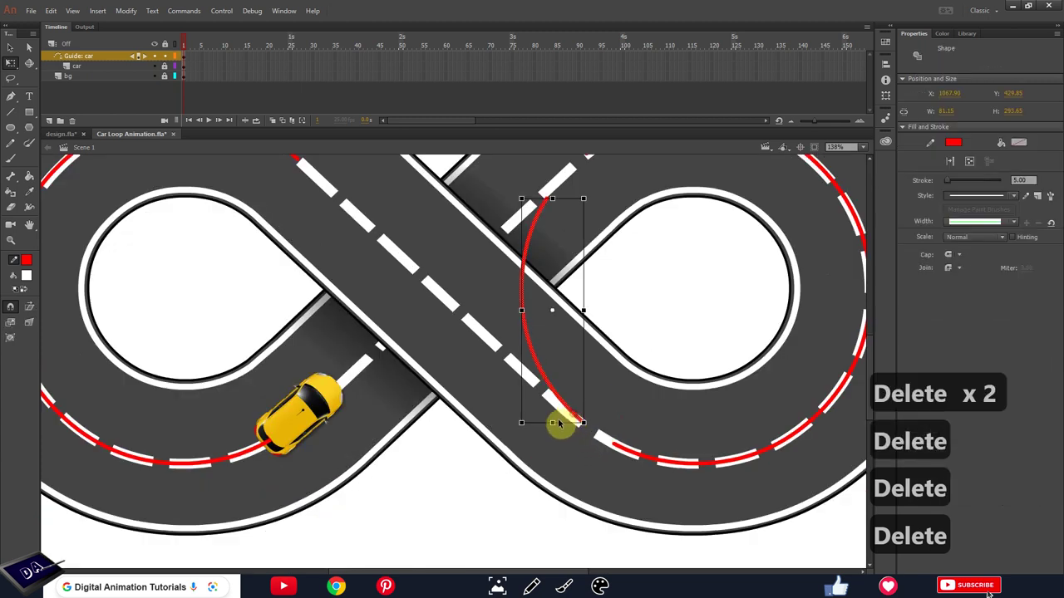
drag(430, 340, 466, 384)
key(Delete)
key(Delete)
key(Delete)
key(Delete)
key(Delete)
key(Delete)
key(Delete)
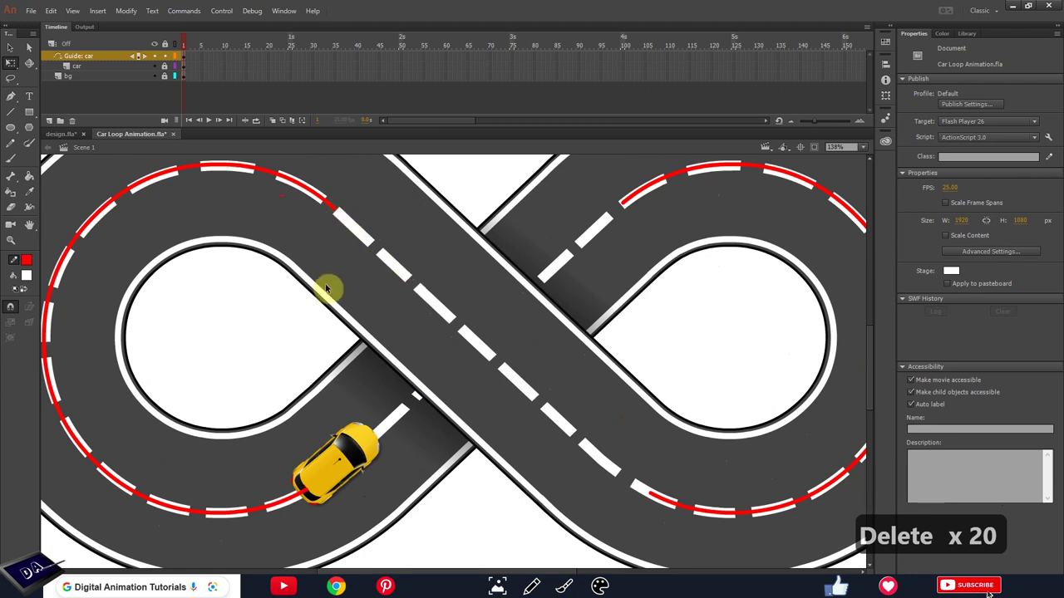
Step: Draw a straight red line along the upper road's diagonal dashes, from the left loop's upper end down towards the right loop
click(12, 114)
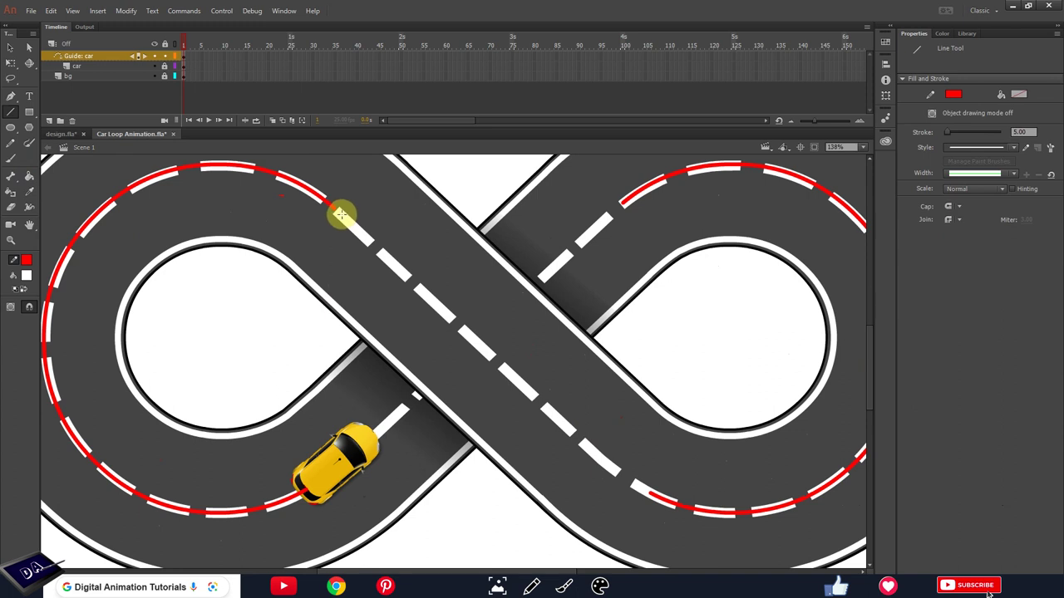
drag(340, 216, 611, 470)
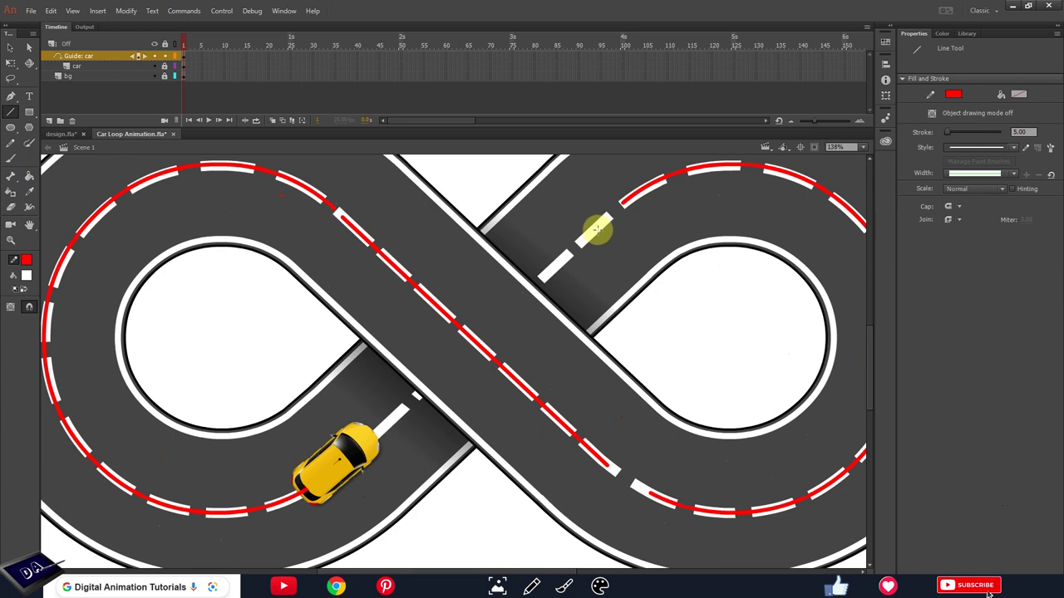
drag(598, 224, 337, 463)
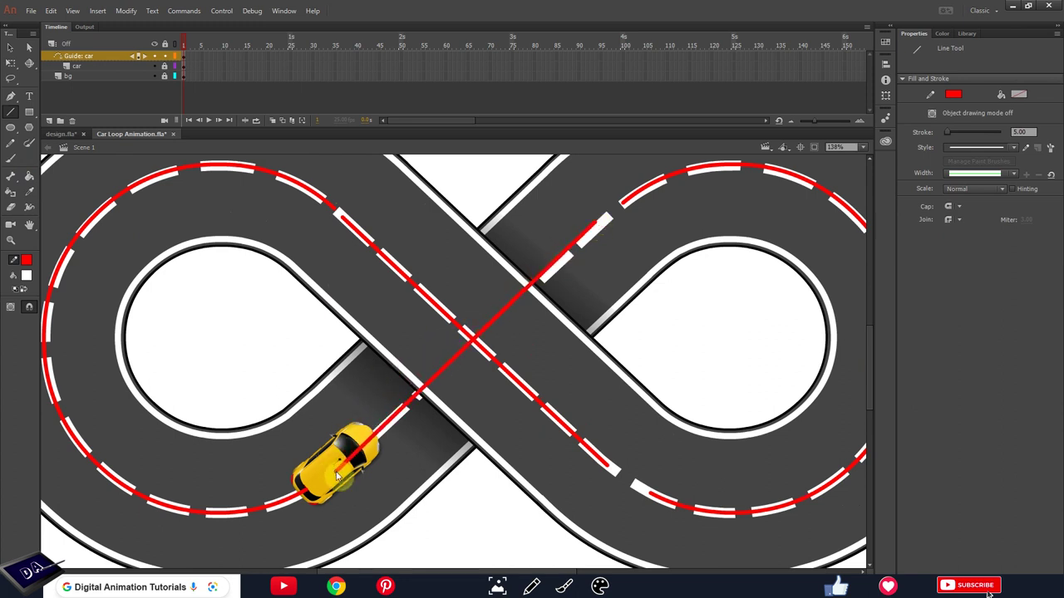
key(ctrl+z)
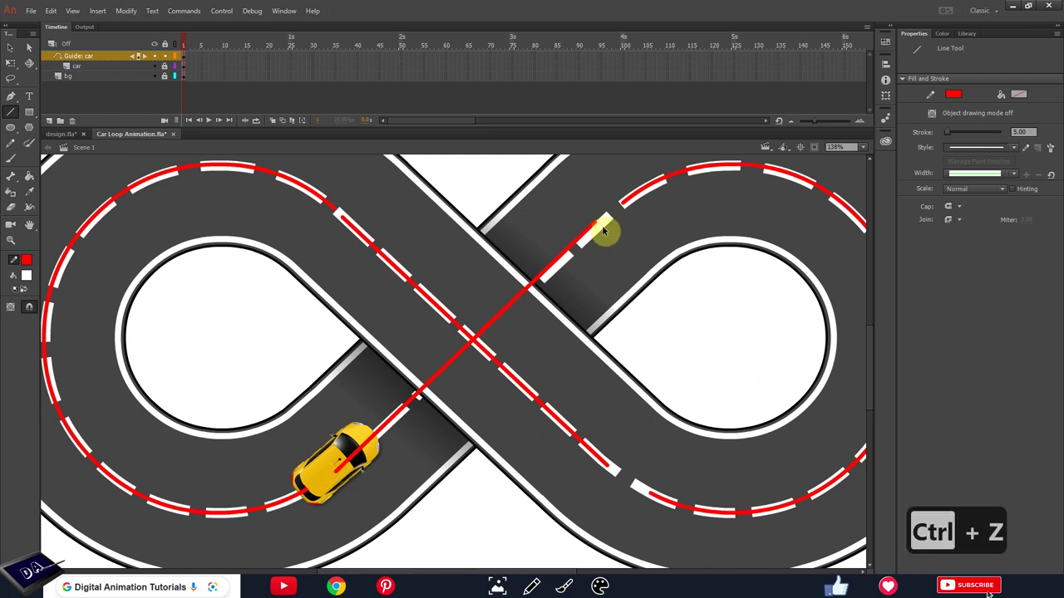
key(ctrl+z)
Step: Draw the other diagonal in red line segments along the lower road's dashes, from the right loop's upper arc across the crossing to the car
drag(602, 219, 505, 316)
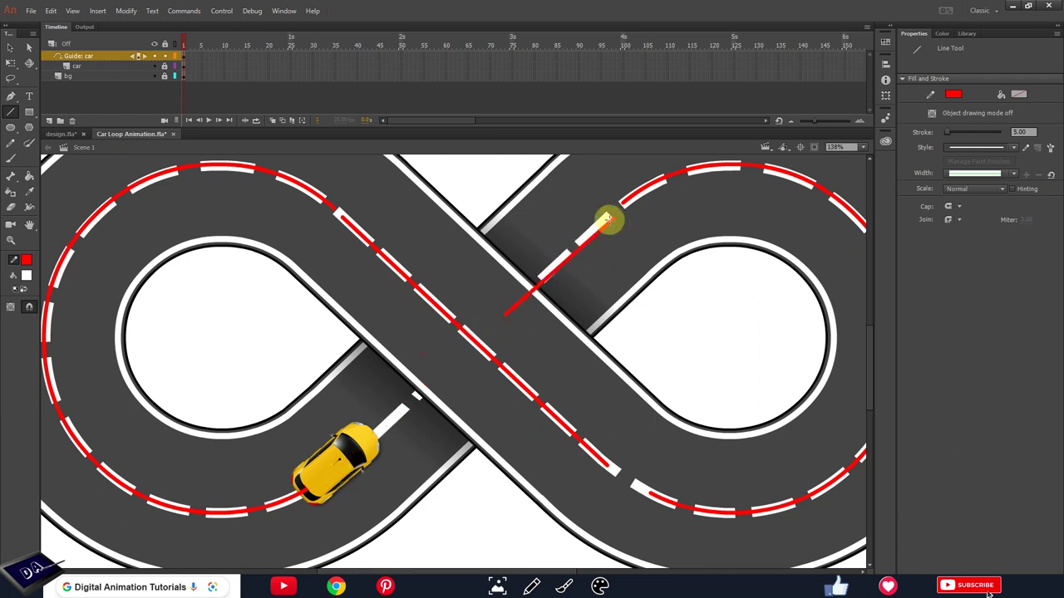
key(ctrl+equal)
drag(622, 278, 485, 423)
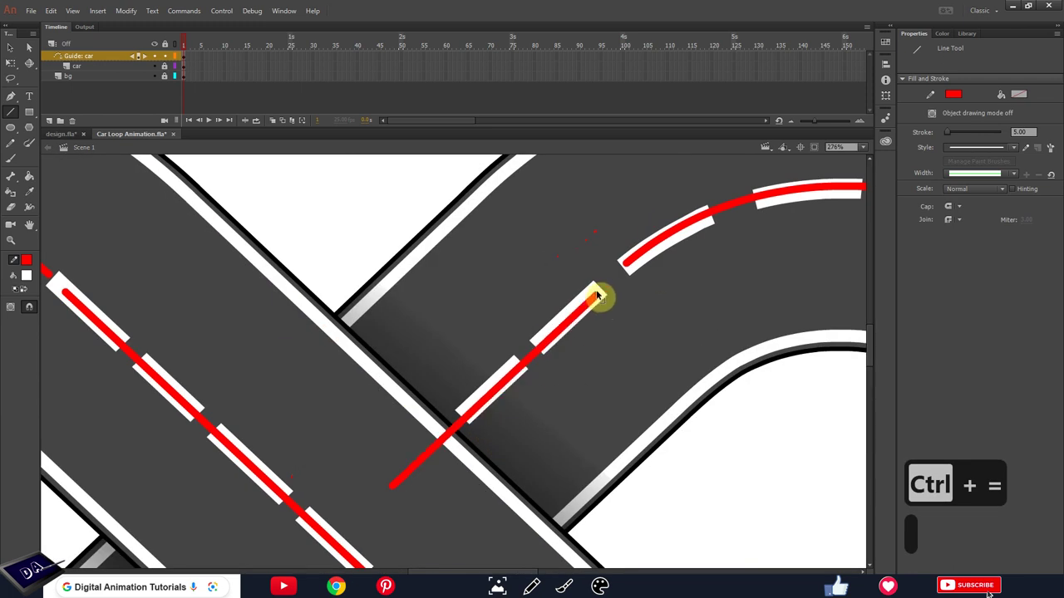
scroll(613, 235, down, 20)
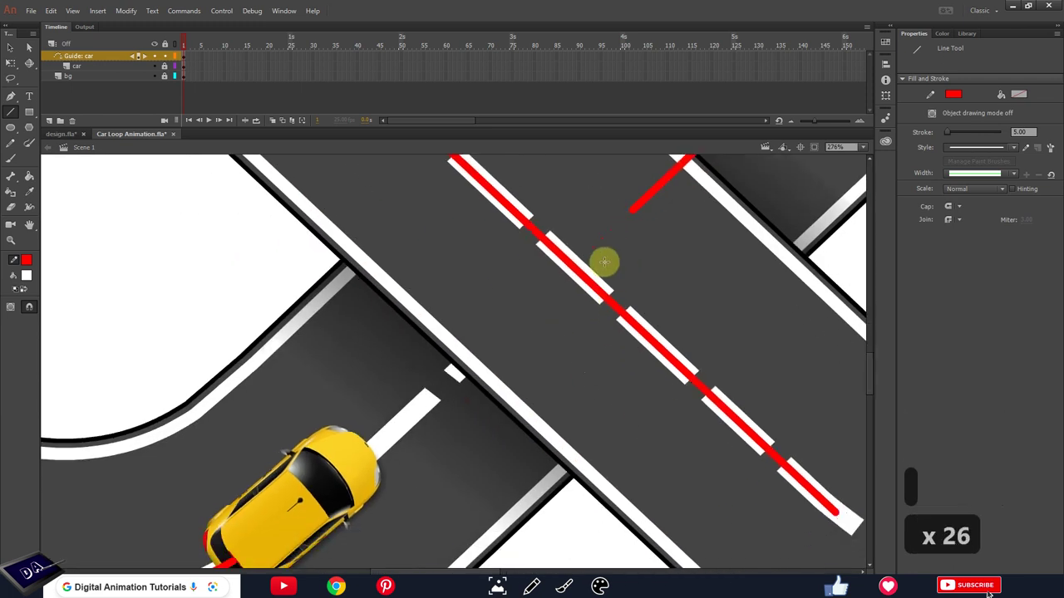
key(ctrl+minus)
mouse_move(574, 302)
mouse_down()
mouse_move(551, 297)
mouse_move(376, 453)
mouse_up()
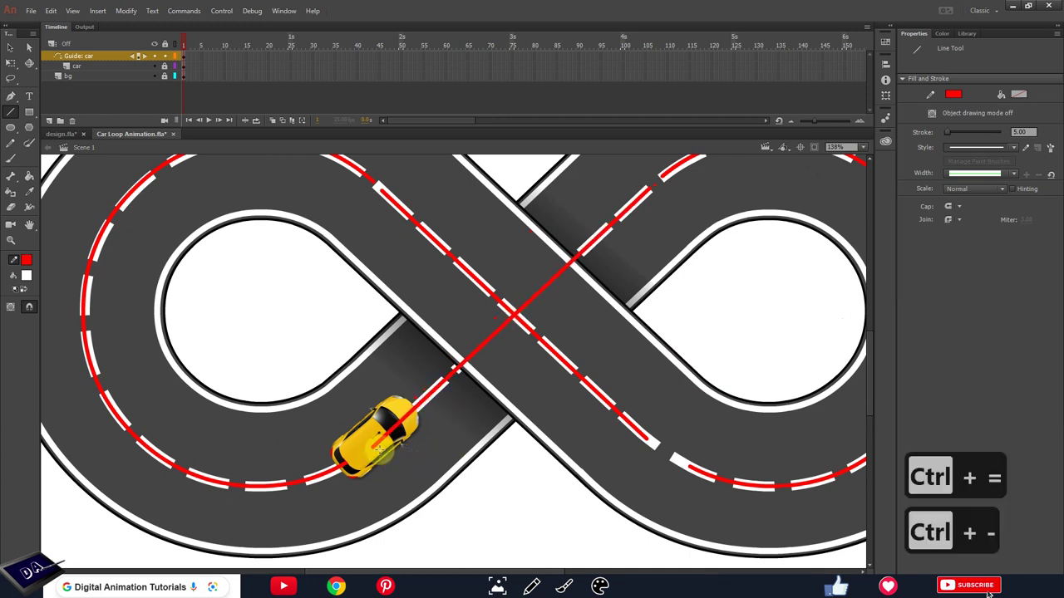
Step: Connect the diagonal's lower end to the left loop's arc across the car, and delete the leftover stub
key(ctrl+equal)
mouse_move(600, 326)
mouse_down()
mouse_move(615, 309)
mouse_move(532, 369)
mouse_up()
key(v)
click(595, 323)
key(Delete)
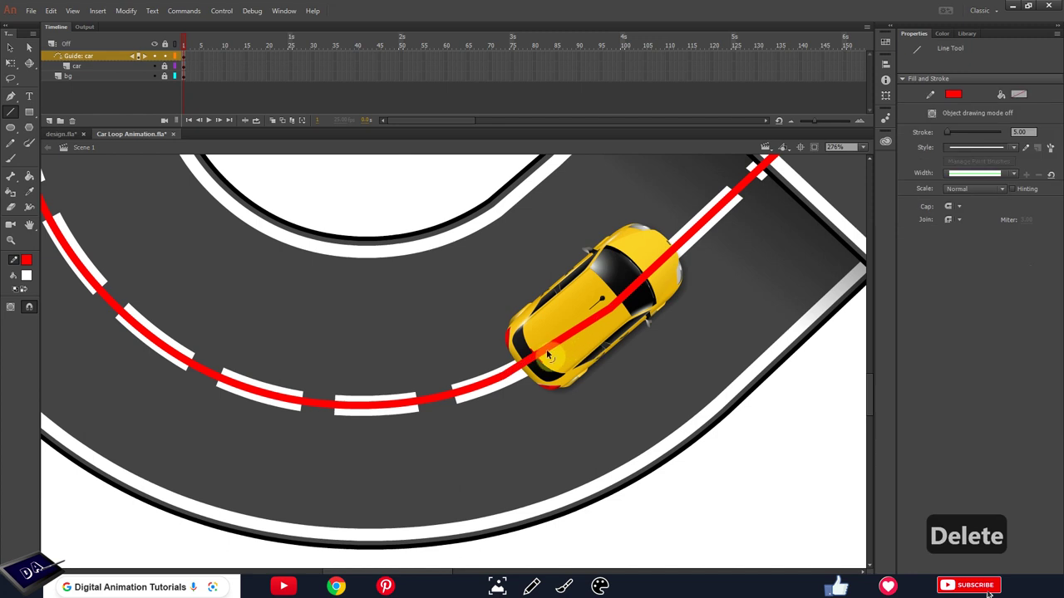
Step: Close the gap between the same diagonal's upper end and the right loop's upper arc with a red line
key(space)
drag(554, 351, 394, 565)
drag(856, 166, 570, 333)
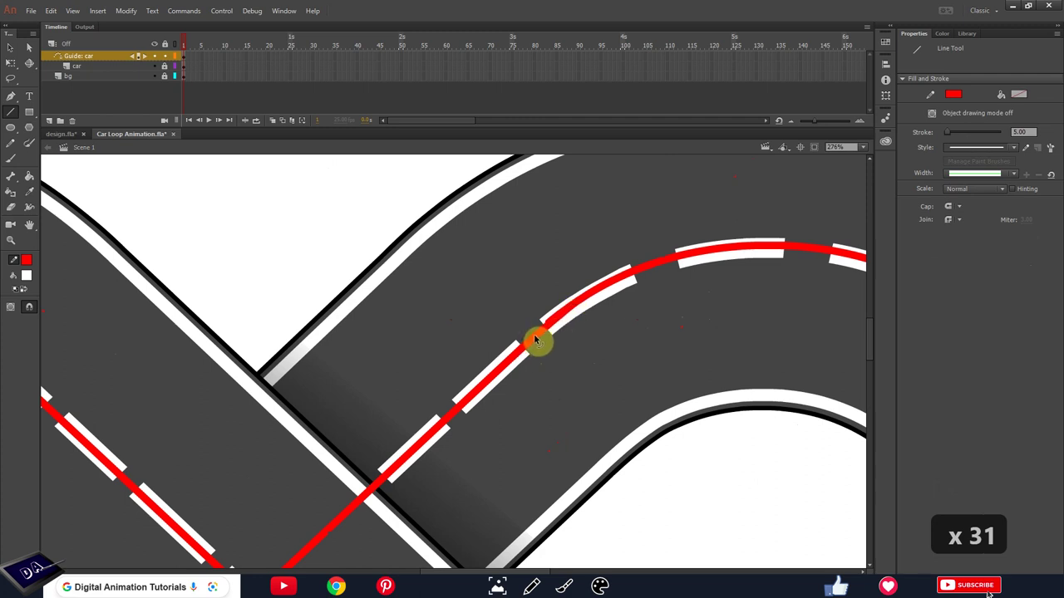
Step: Join the left loop's upper arc to the start of the descending diagonal and delete the excess line bits
key(space)
drag(525, 352, 687, 335)
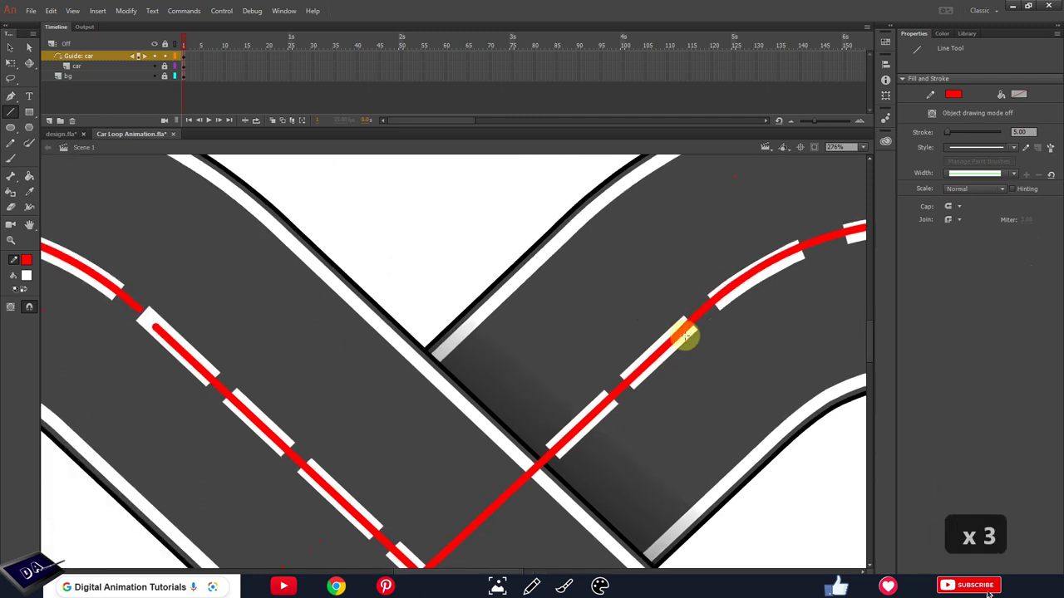
key(Delete)
key(Delete)
key(Delete)
key(Delete)
key(Delete)
key(Delete)
key(Delete)
key(Delete)
key(Delete)
key(Delete)
key(Delete)
key(Delete)
key(Delete)
key(Delete)
key(Delete)
key(Delete)
key(Delete)
key(Delete)
key(Delete)
key(Delete)
drag(413, 327, 518, 316)
key(Delete)
key(Delete)
key(Delete)
key(Delete)
key(Delete)
key(Delete)
key(Delete)
key(Delete)
key(Delete)
key(Delete)
key(Delete)
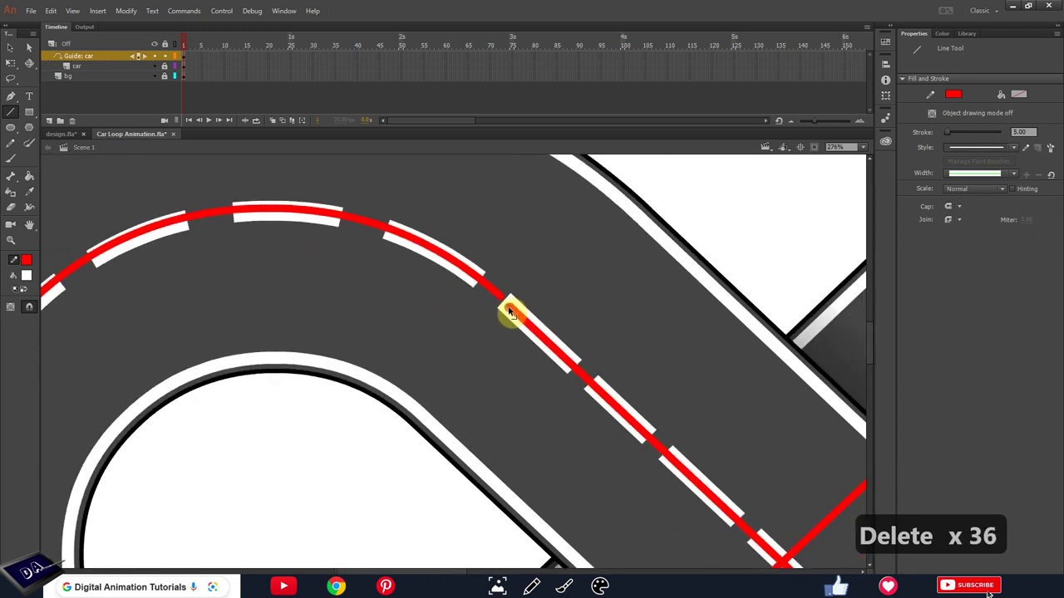
Step: Bridge the gap between the descending diagonal's lower end and the right loop's lower arc, deleting the excess piece of line
key(space)
drag(682, 468, 380, 209)
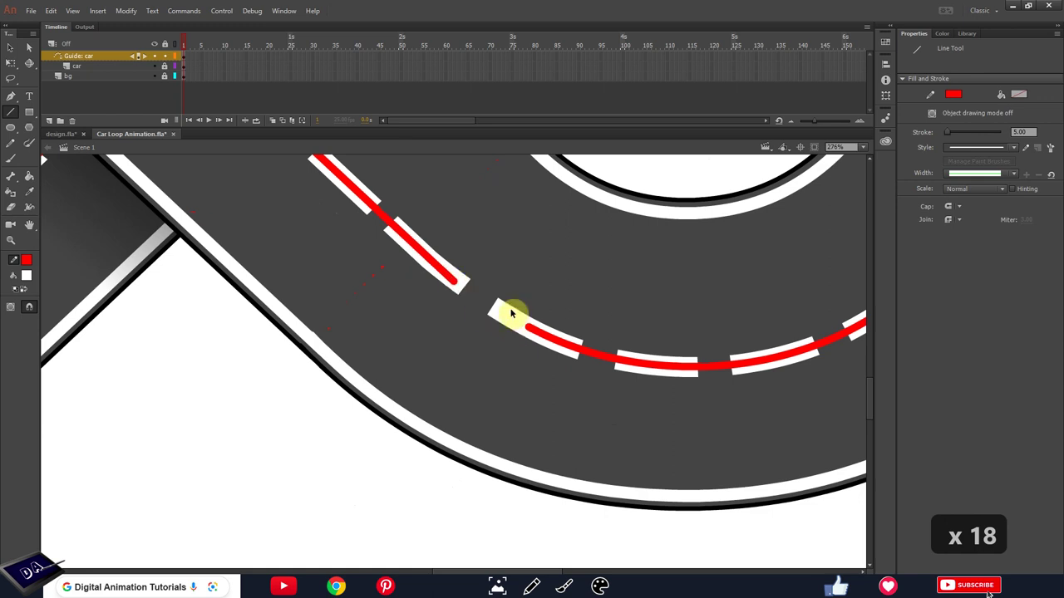
mouse_move(420, 253)
mouse_down()
mouse_move(541, 316)
mouse_move(571, 352)
mouse_move(521, 323)
mouse_up()
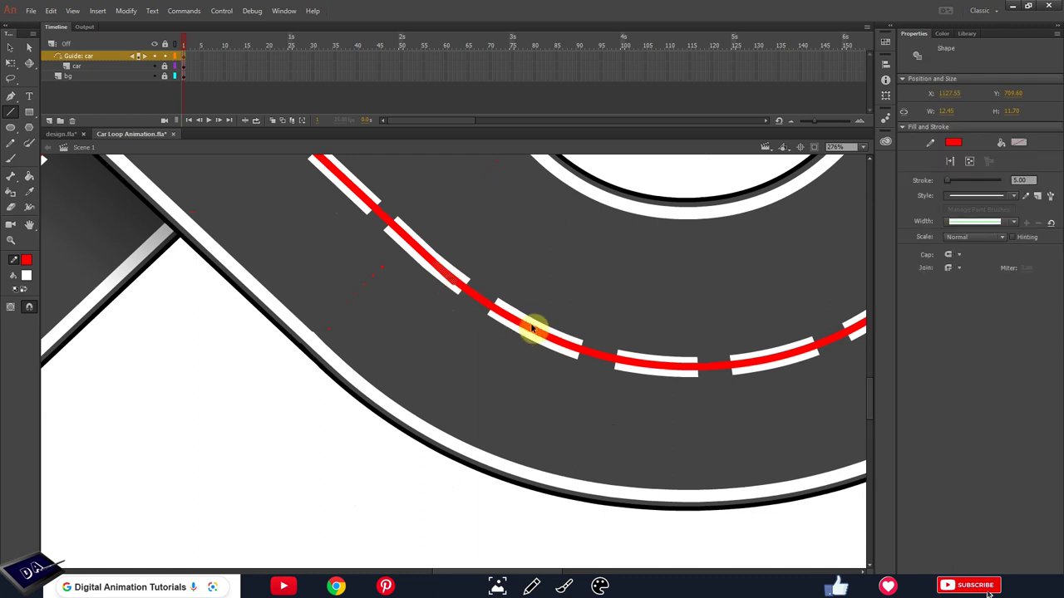
key(Delete)
key(ctrl+minus)
key(ctrl+minus)
key(ctrl+minus)
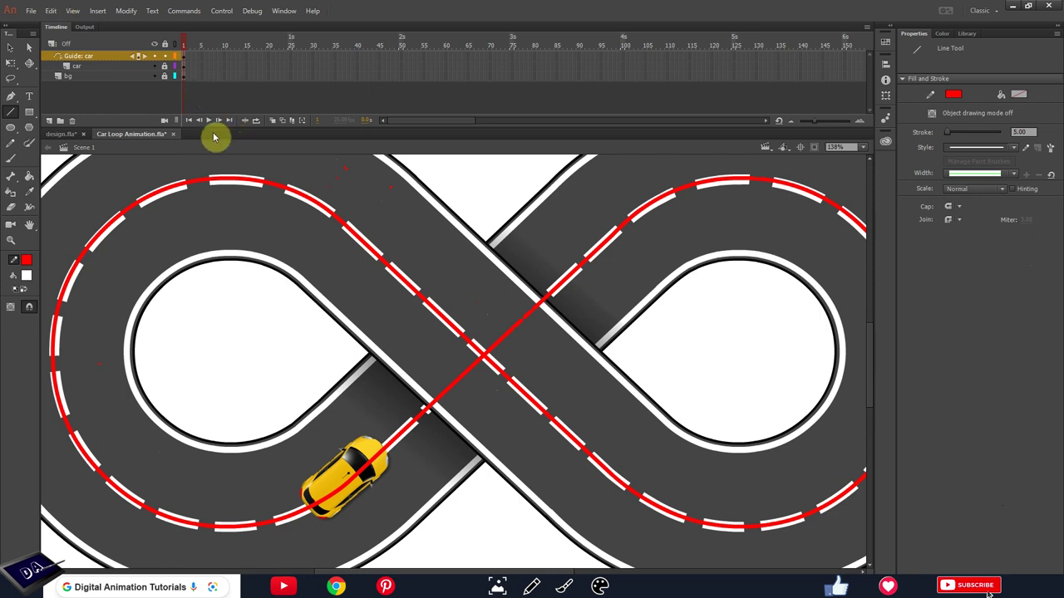
Step: Unlock the car and bg layers, then move the car onto the path crossing and rotate it to face down the diagonal towards the right loop
click(165, 66)
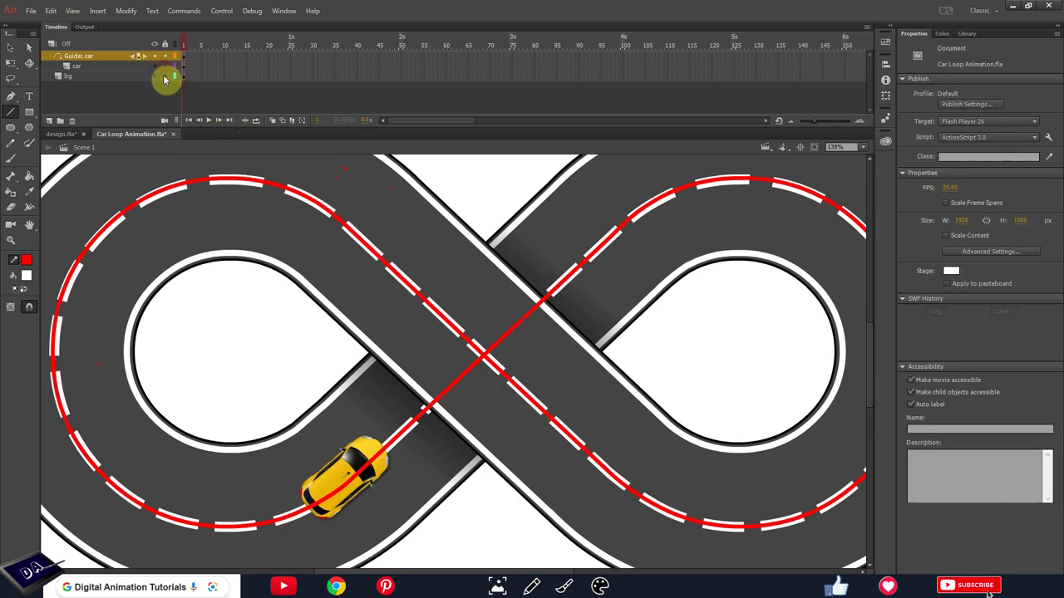
drag(356, 466, 557, 381)
key(q)
drag(499, 326, 511, 363)
click(506, 404)
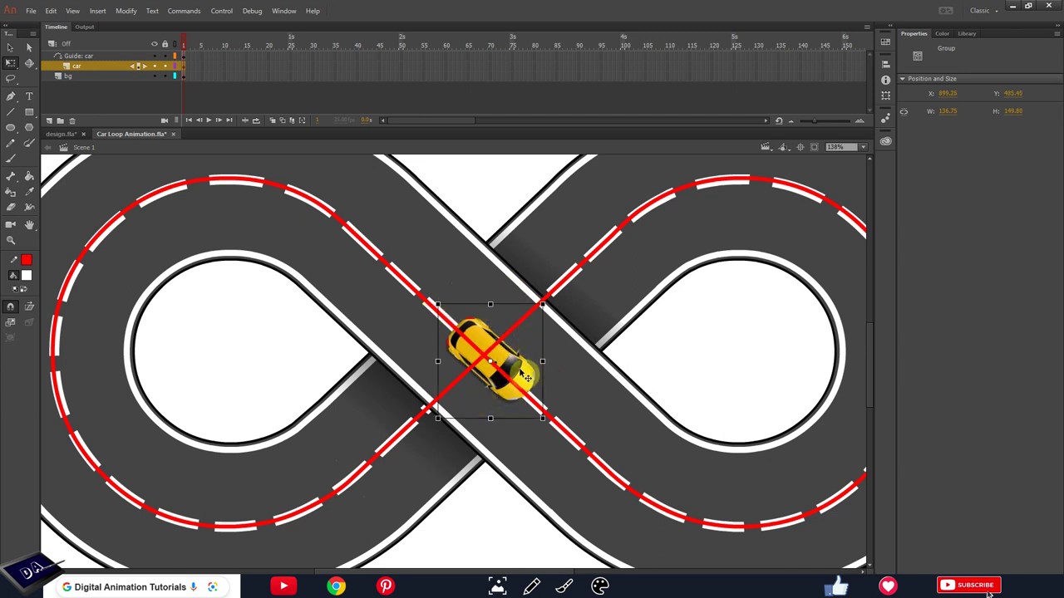
click(566, 309)
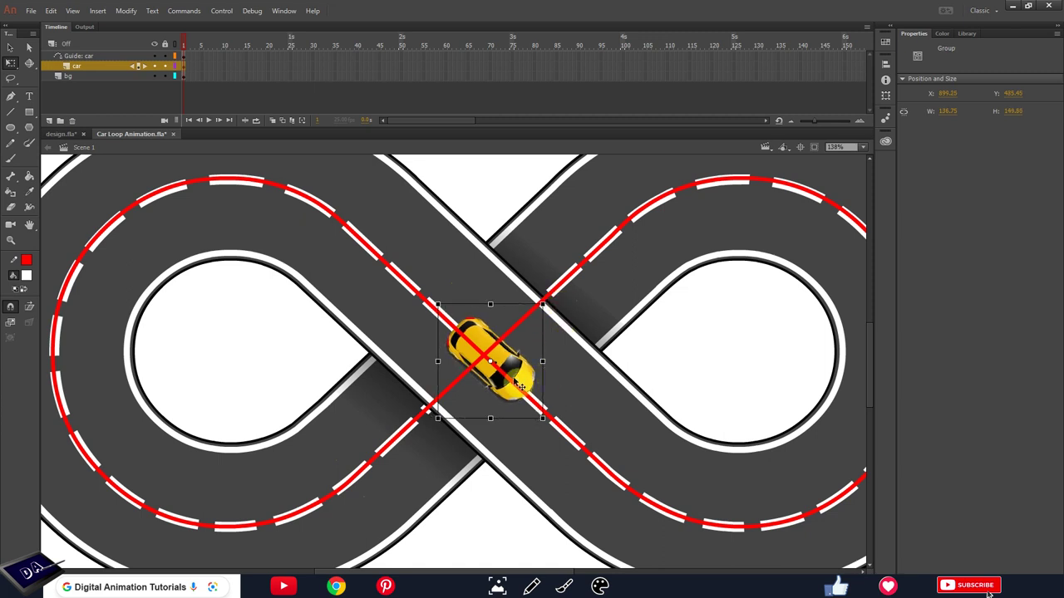
key(ctrl+equal)
key(ctrl+equal)
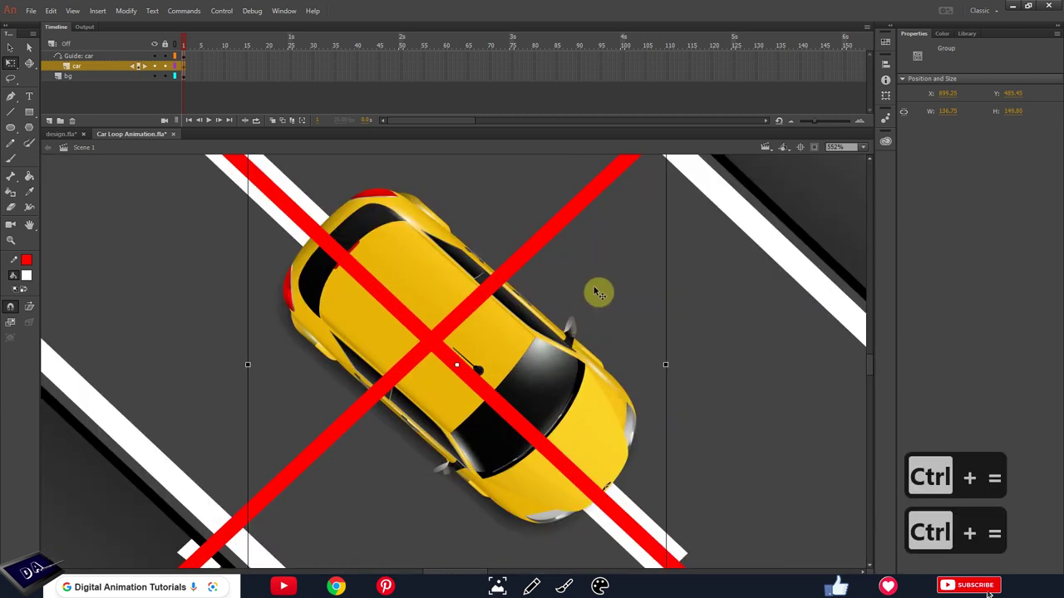
key(ctrl+minus)
key(ctrl+minus)
Step: Convert the car into a Graphic symbol named car
click(14, 45)
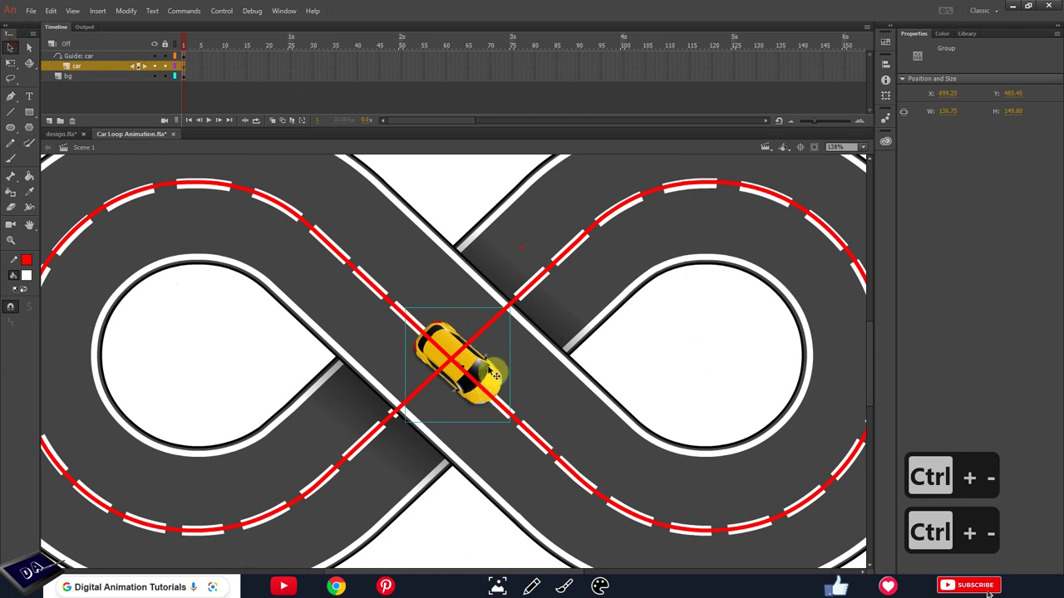
key(F8)
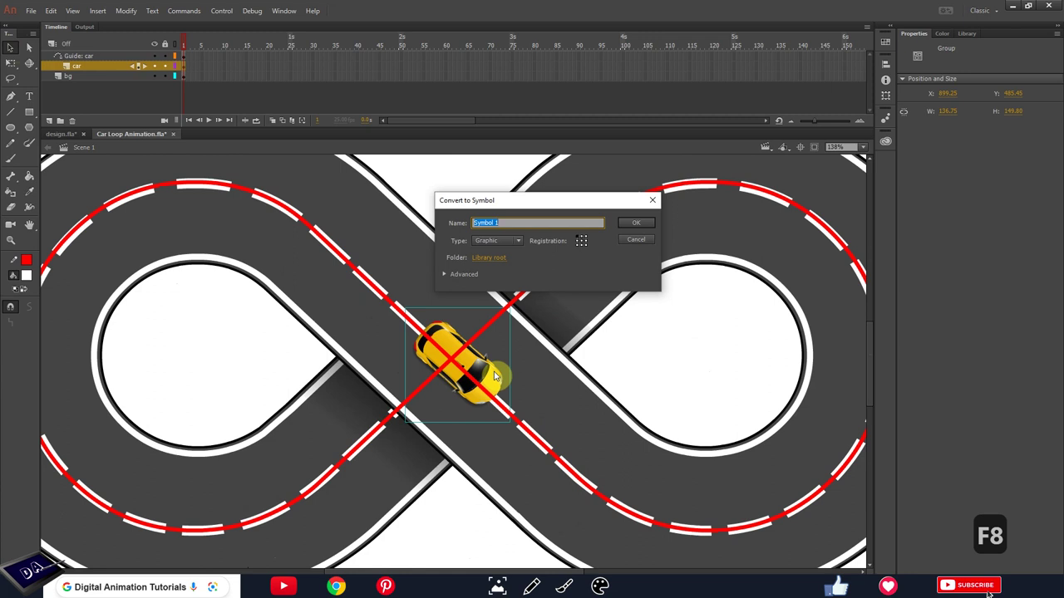
text(car)
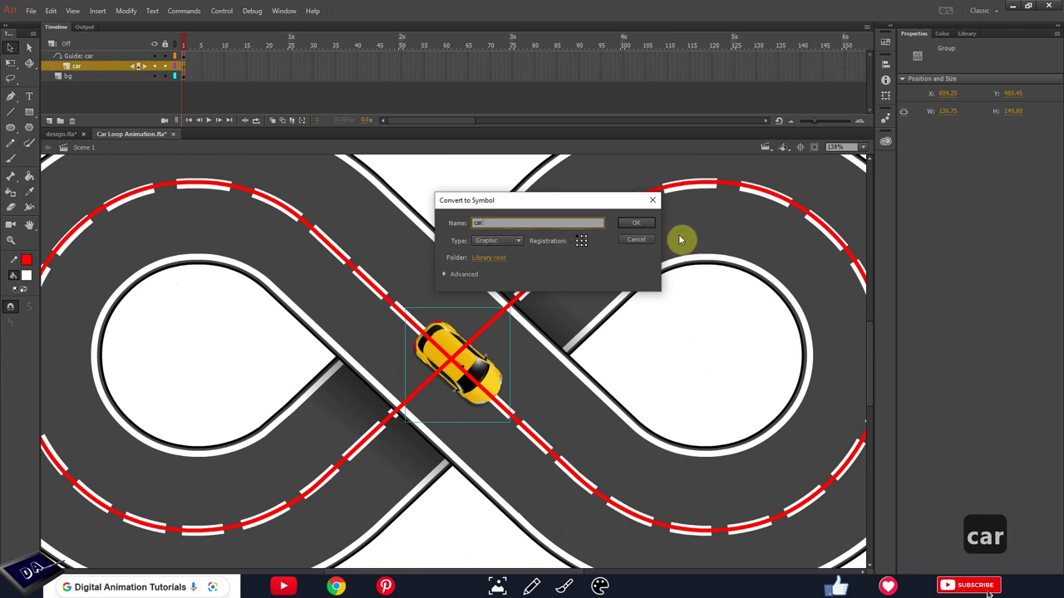
click(636, 223)
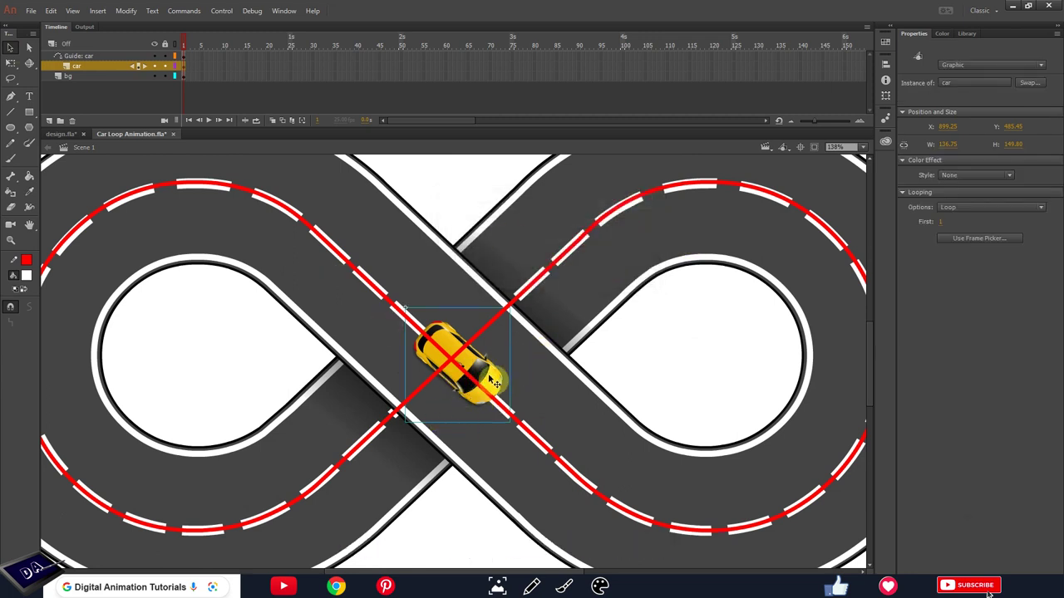
Step: Select the guide line segment running from the crossing towards the left loop's lower arc, and hide the car and bg layers
key(ctrl+equal)
key(ctrl+equal)
click(470, 334)
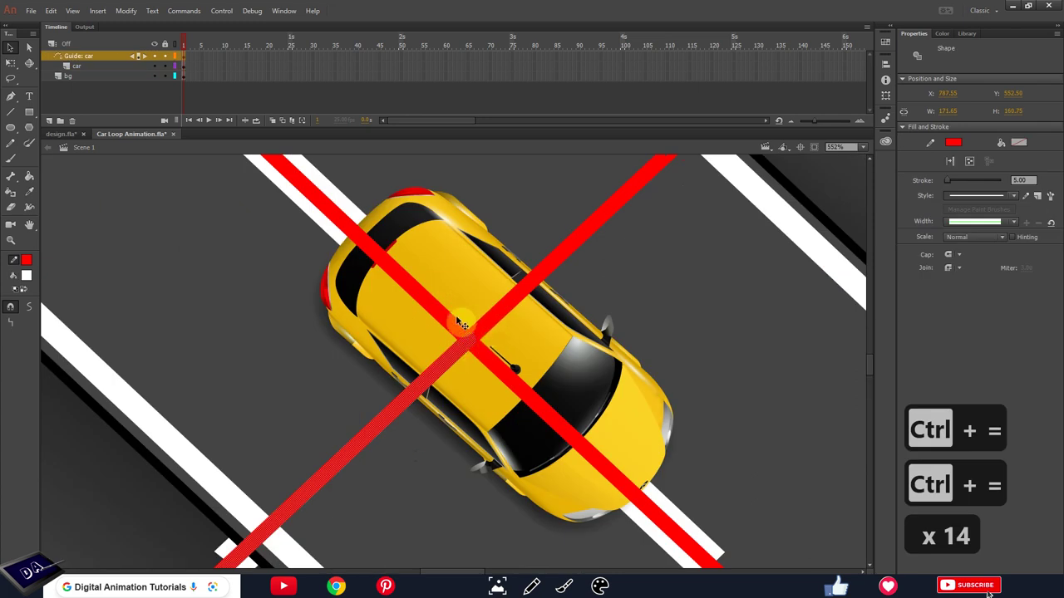
click(154, 66)
click(154, 76)
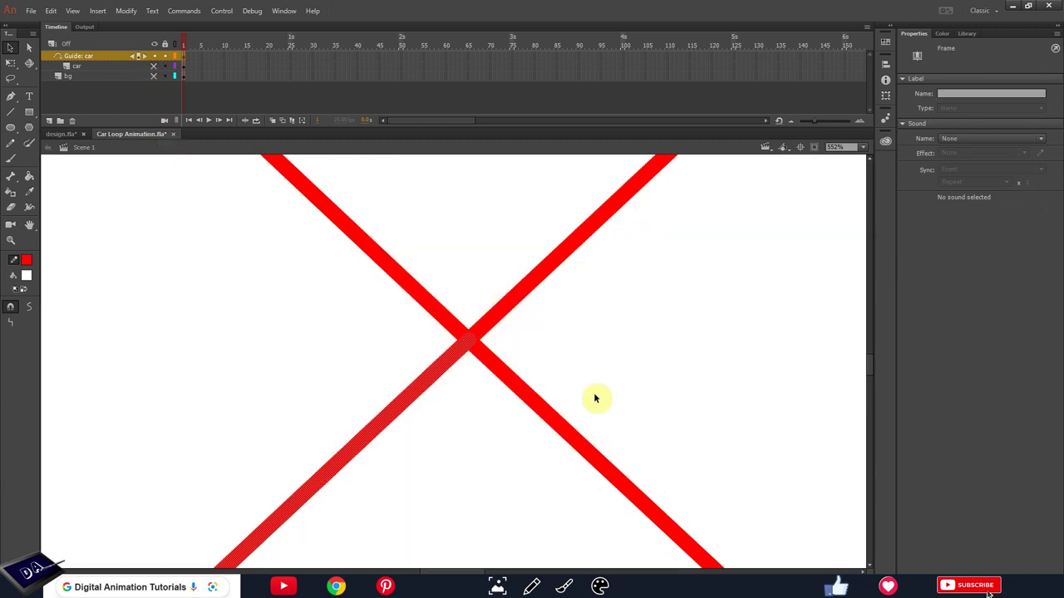
Step: Cut a tiny gap in the guide path at the crossing by deleting the short piece of the descending diagonal there
click(540, 333)
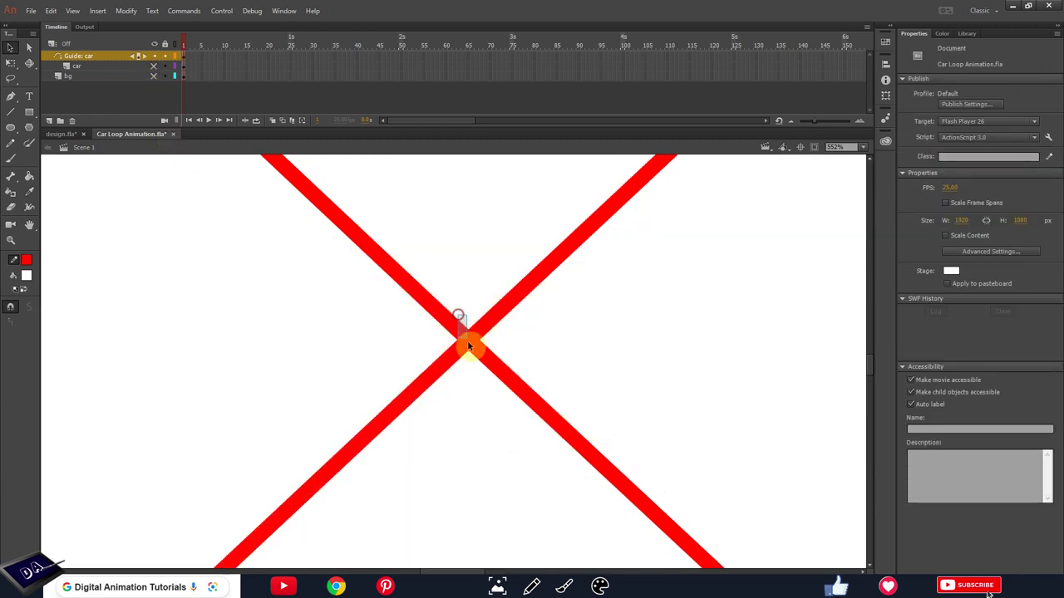
click(478, 360)
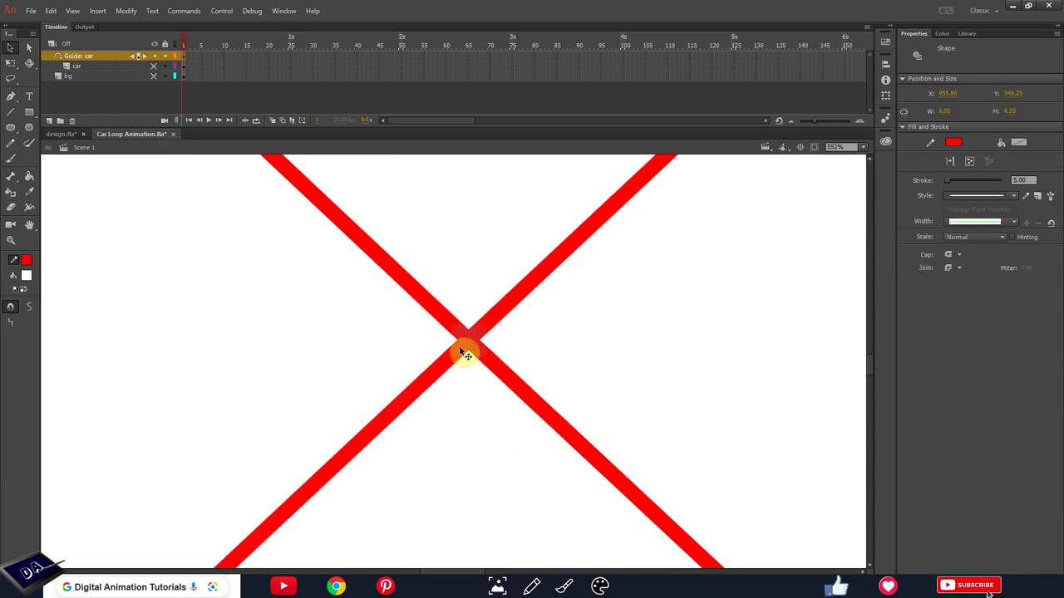
key(ctrl+z)
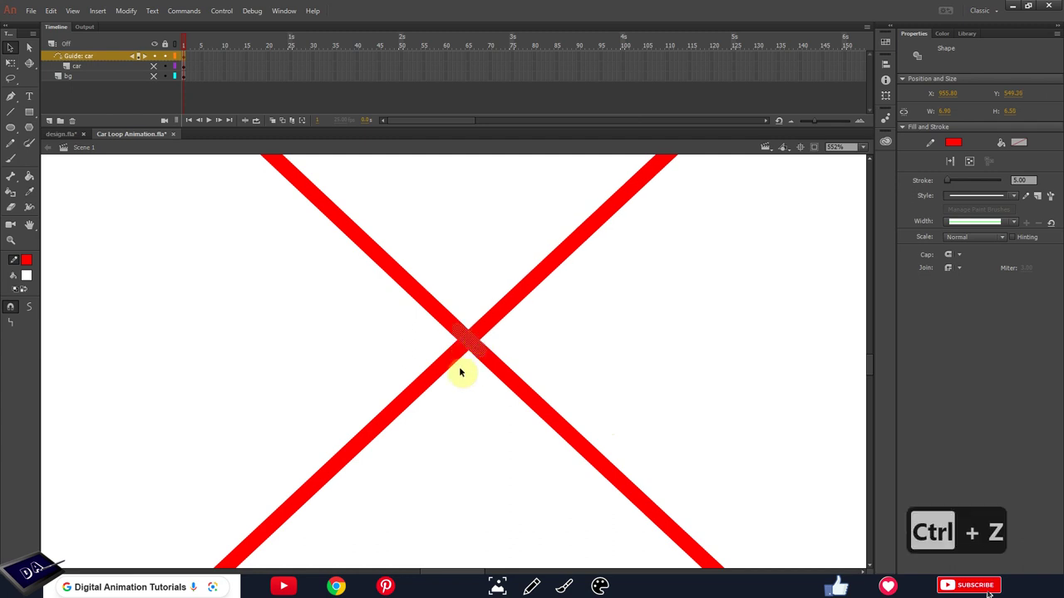
key(Delete)
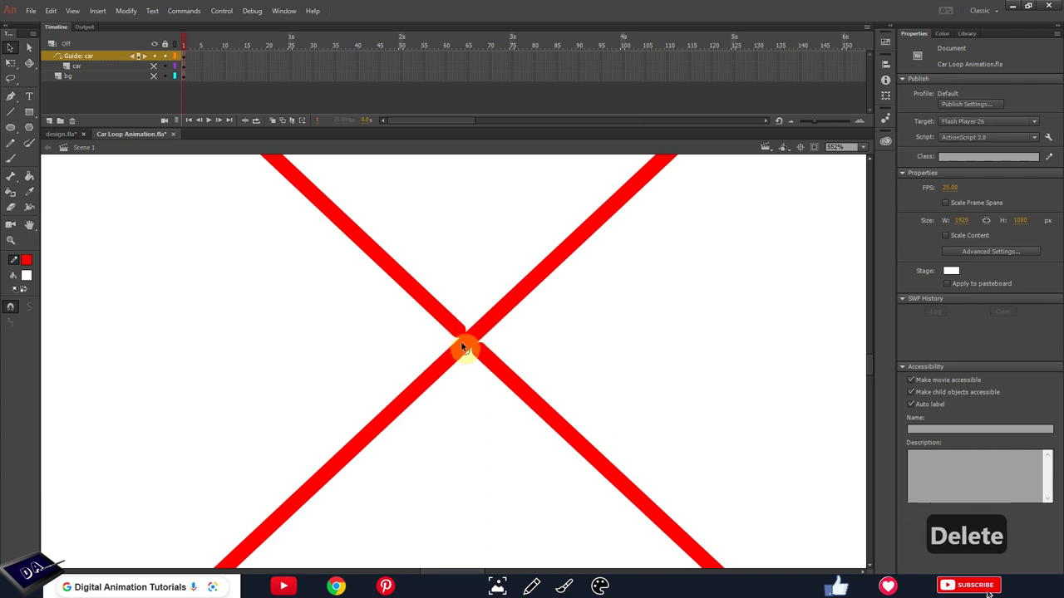
key(ctrl+minus)
key(ctrl+minus)
key(ctrl+minus)
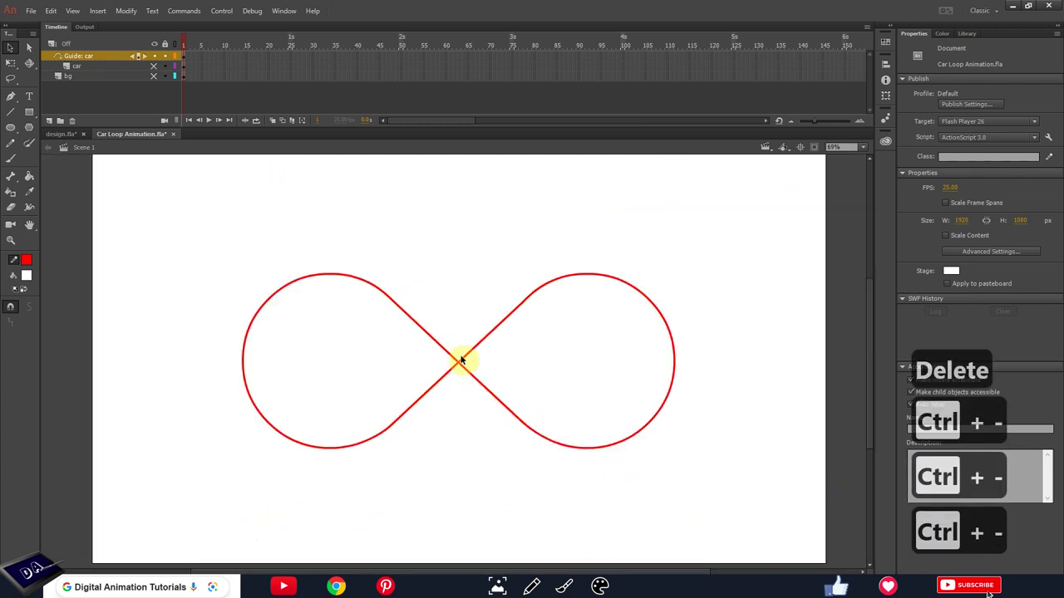
key(ctrl+equal)
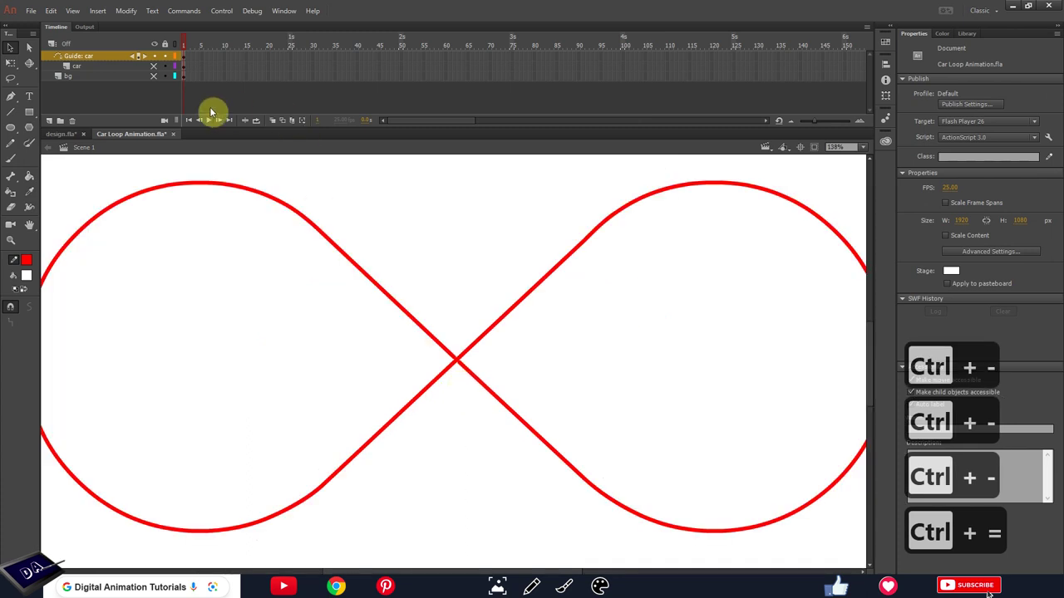
Step: Show the car and bg layers again and extend the guide, car and bg layers to frame 200
click(156, 78)
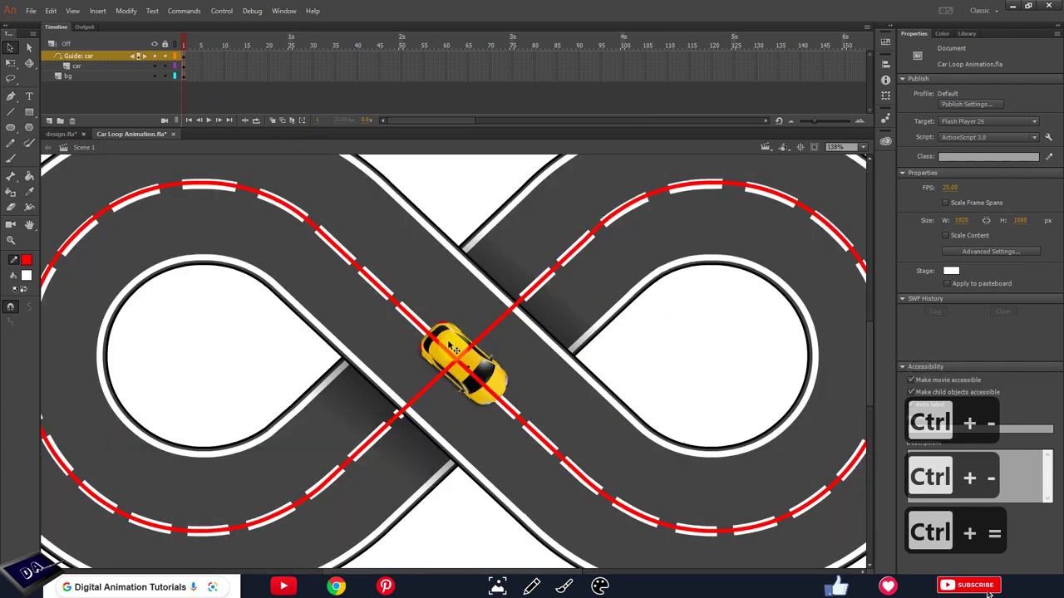
click(496, 375)
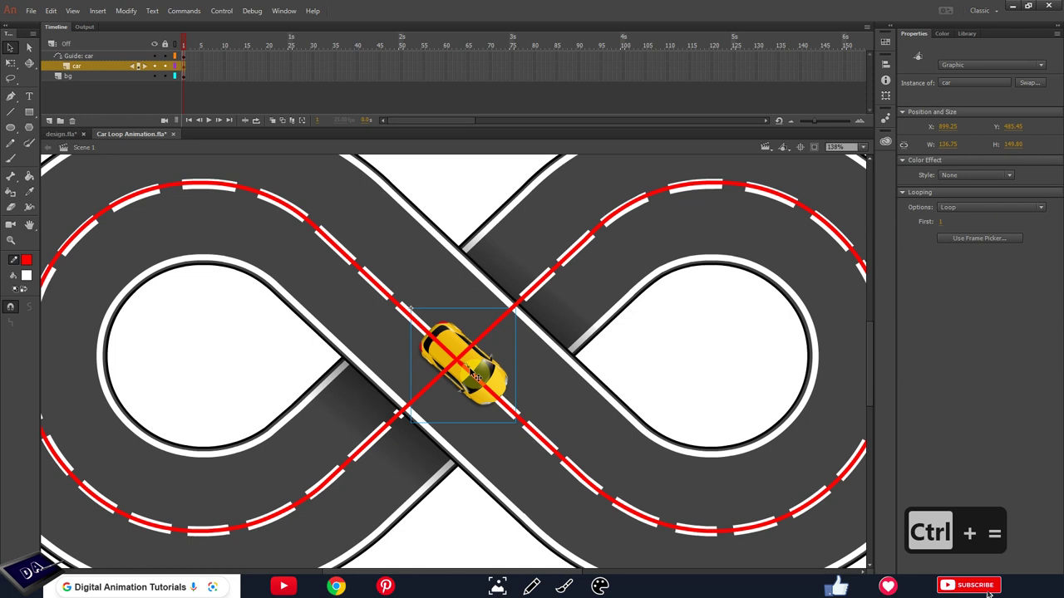
key(ctrl+equal)
key(ctrl+equal)
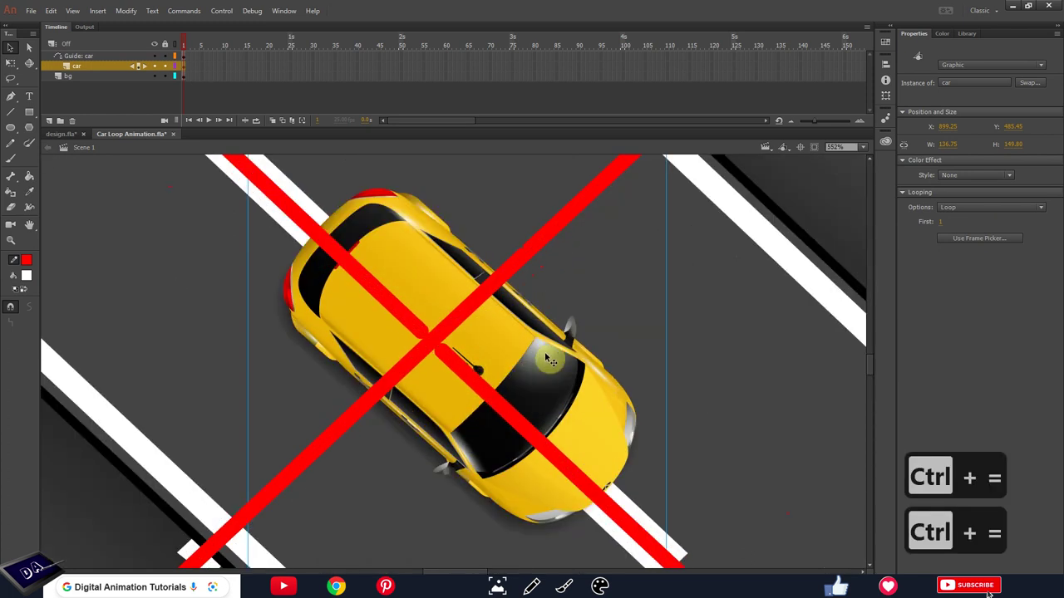
drag(435, 121, 504, 126)
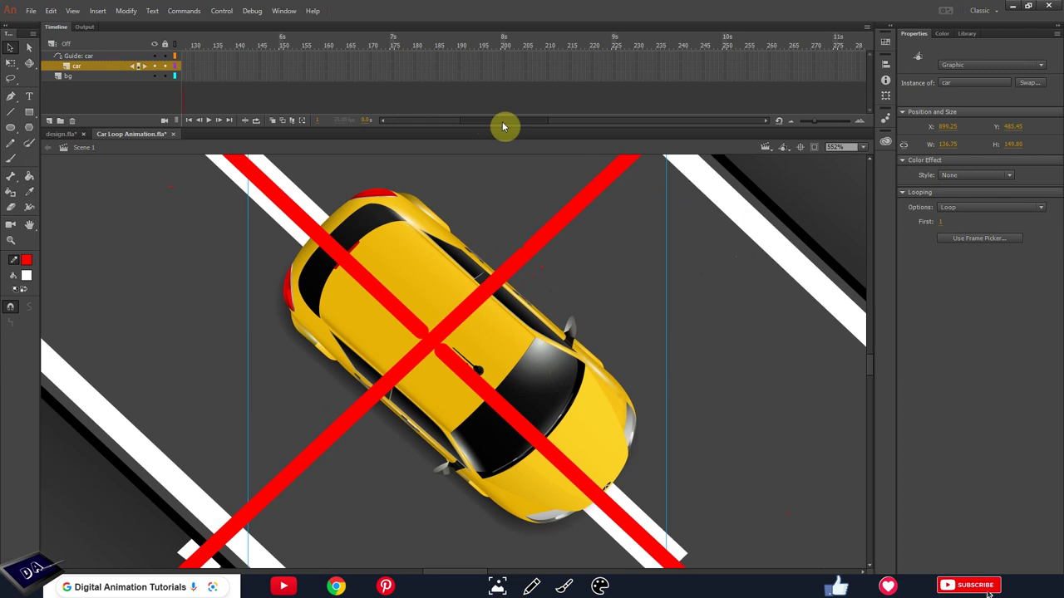
drag(503, 60, 504, 78)
key(F5)
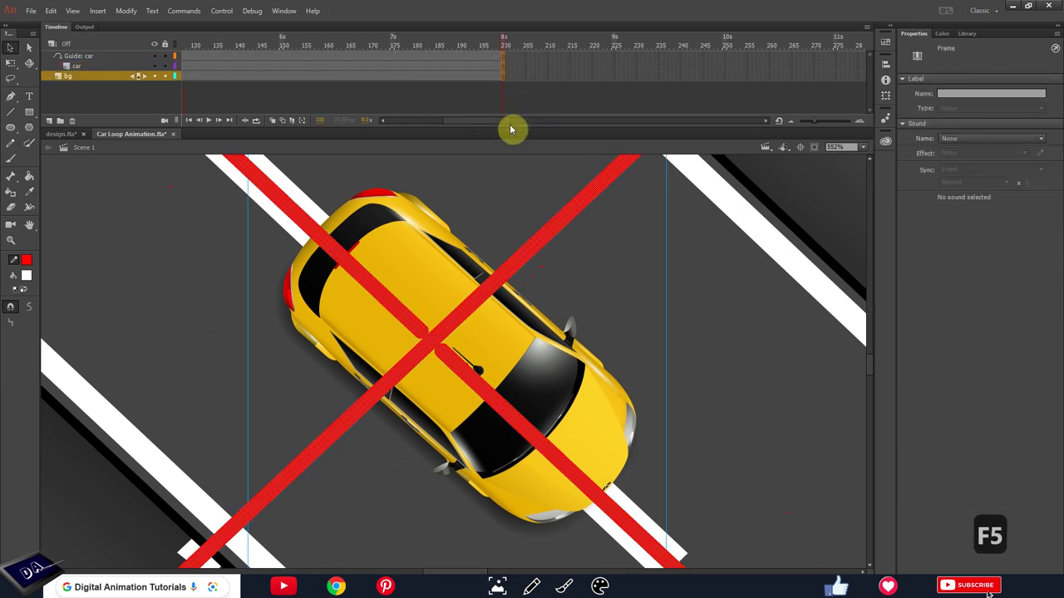
click(534, 107)
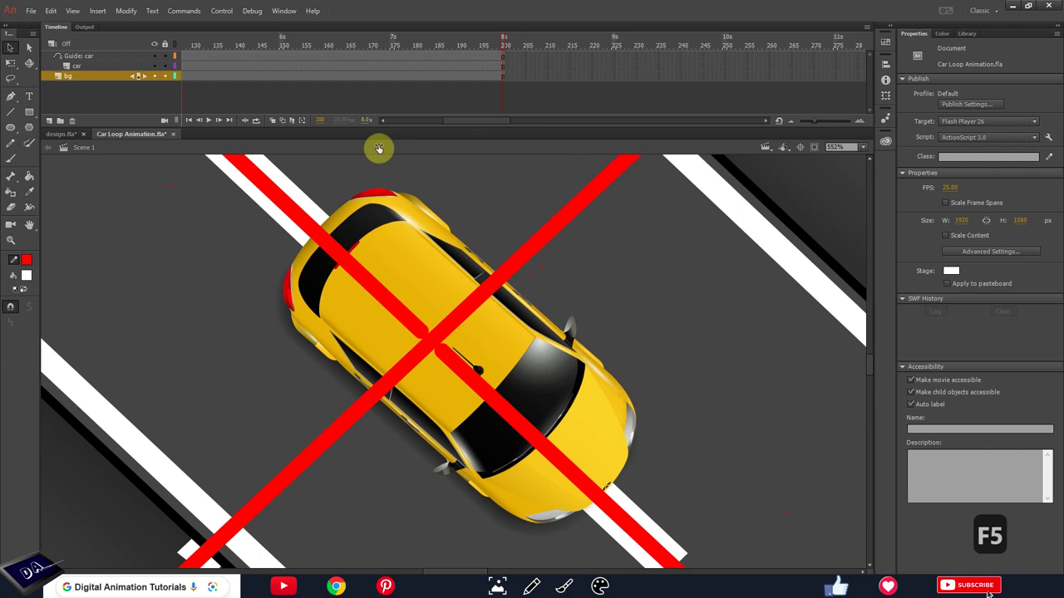
Step: Snap the car's centre point onto the guide line end just below the gap at the crossing as its starting position
click(515, 366)
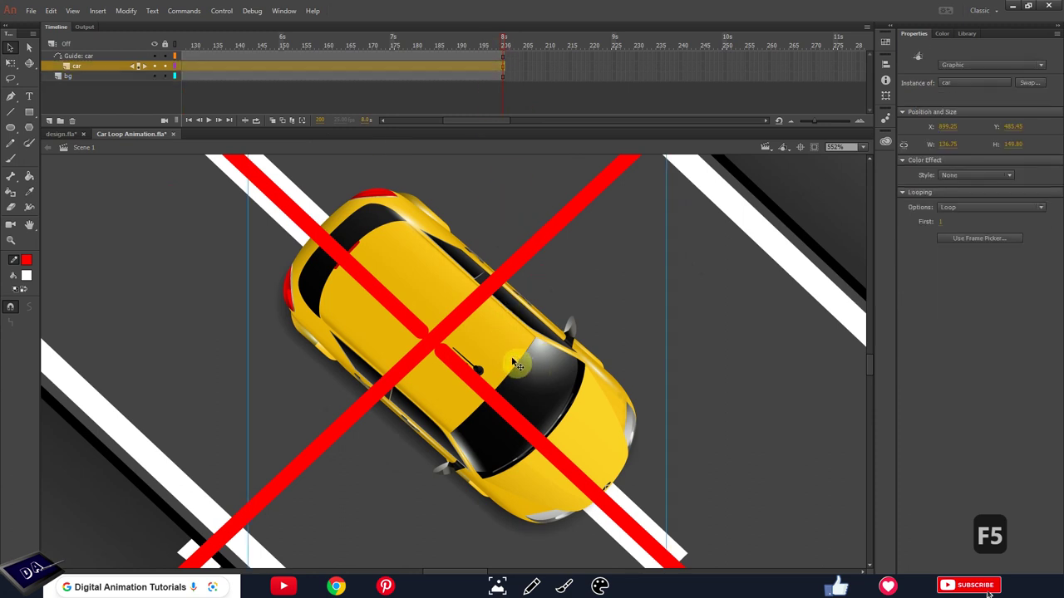
key(q)
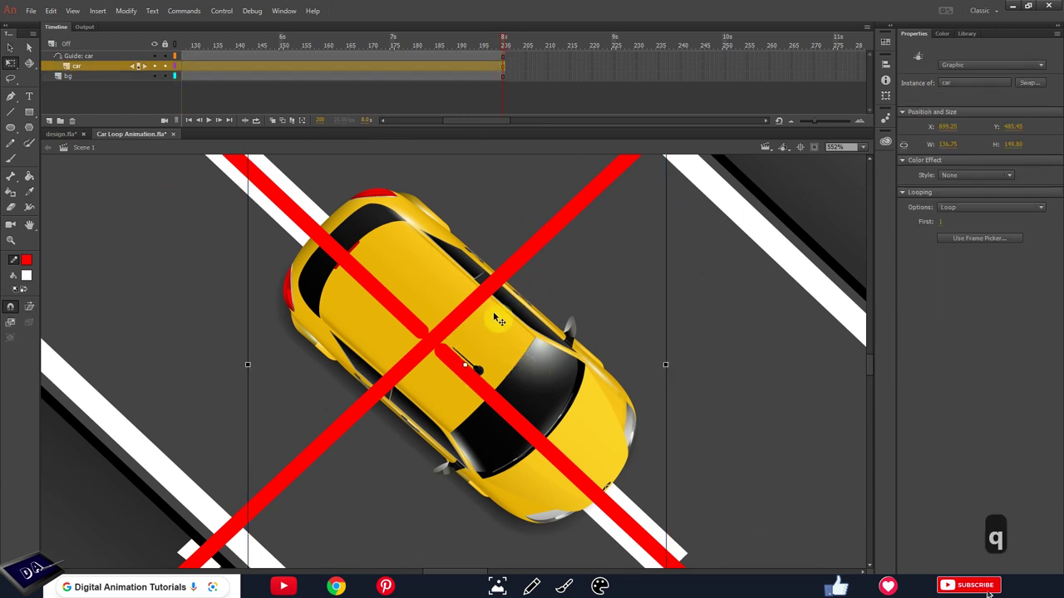
drag(509, 351, 485, 337)
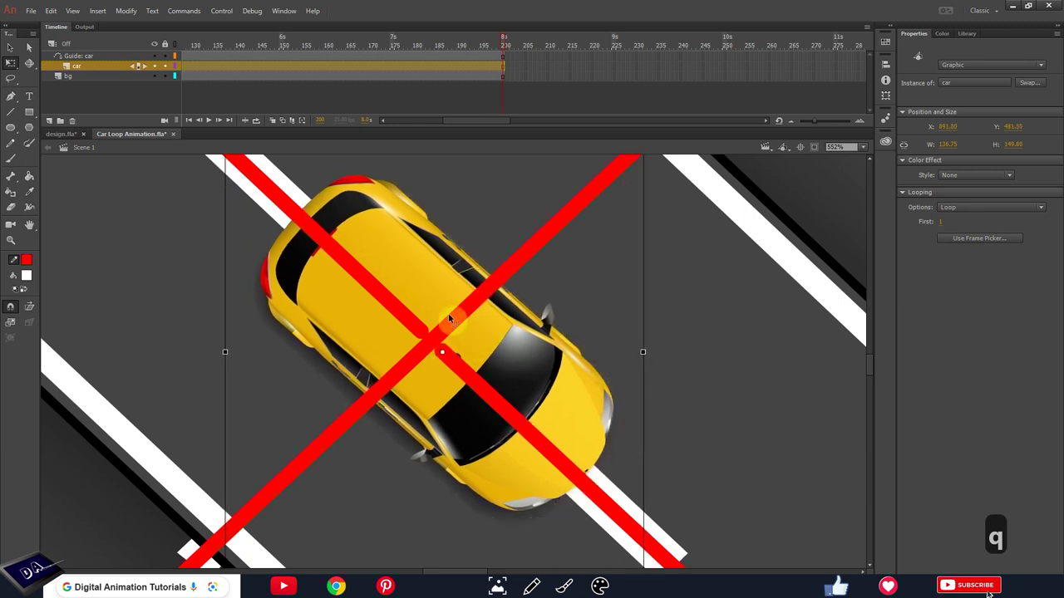
drag(473, 122, 332, 111)
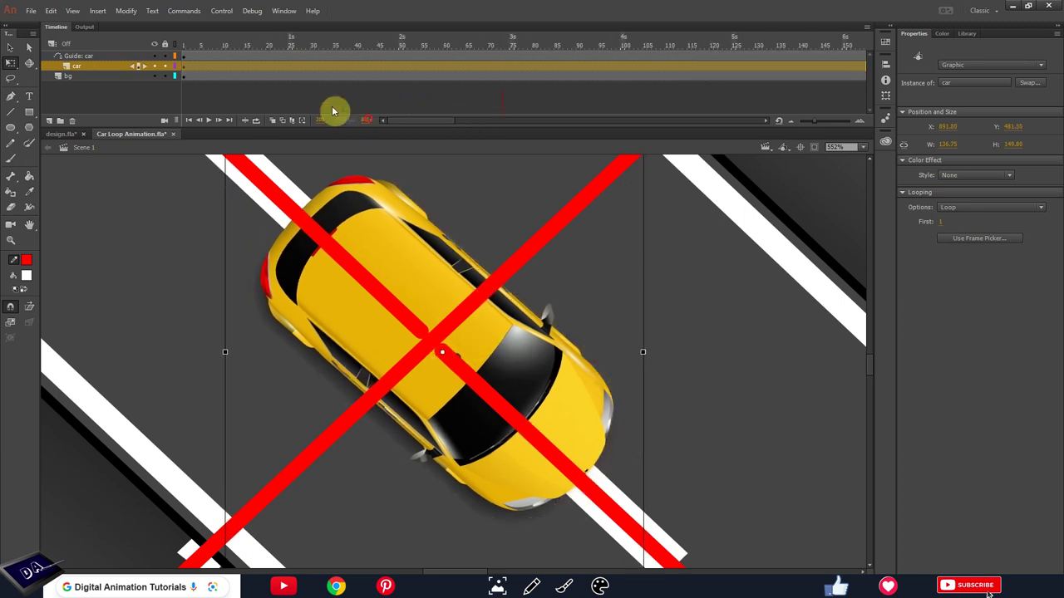
click(178, 47)
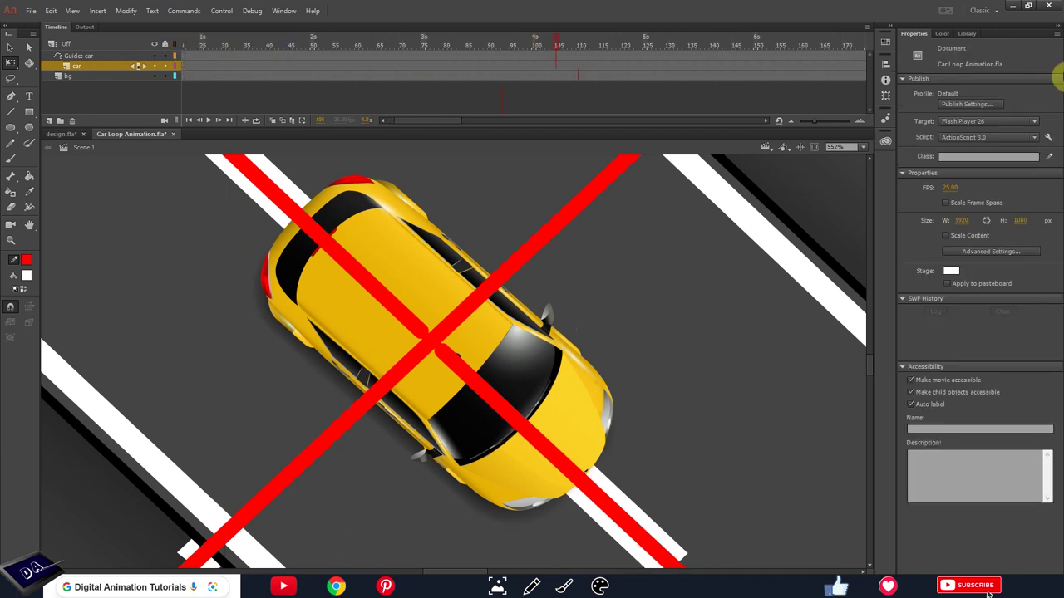
Step: Insert a keyframe at frame 200 on the car layer and move the car onto the guide line end just above the gap
drag(468, 123, 493, 123)
click(591, 44)
click(609, 72)
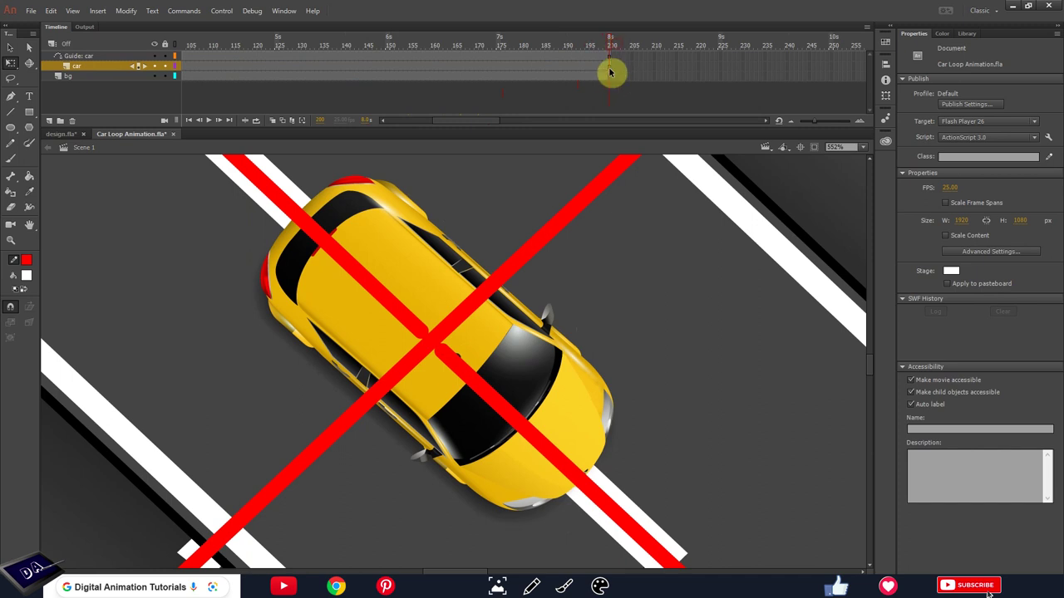
click(614, 67)
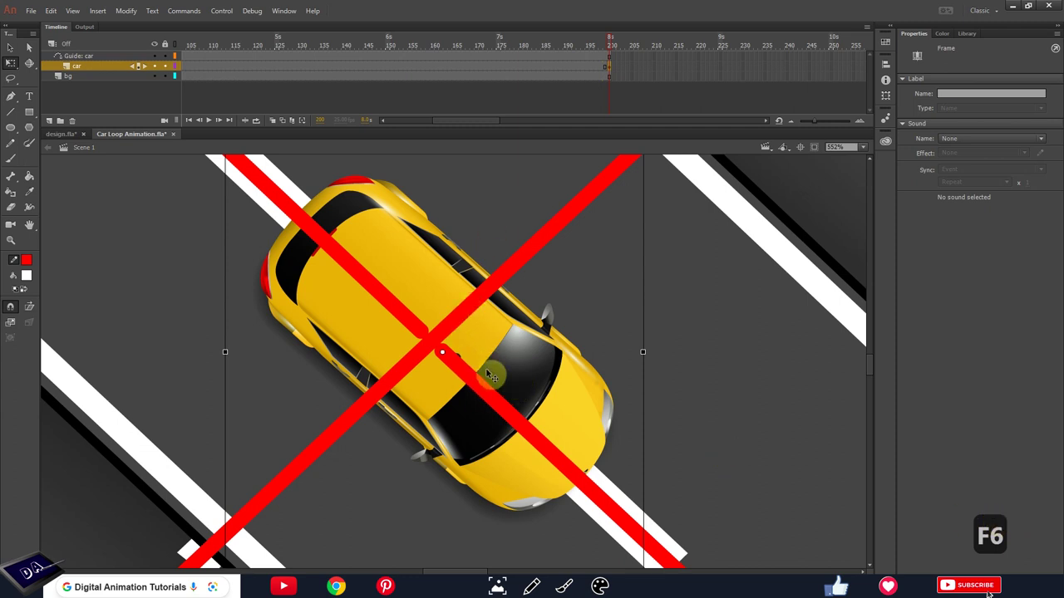
drag(499, 362, 451, 360)
key(Up)
key(Up)
key(Right)
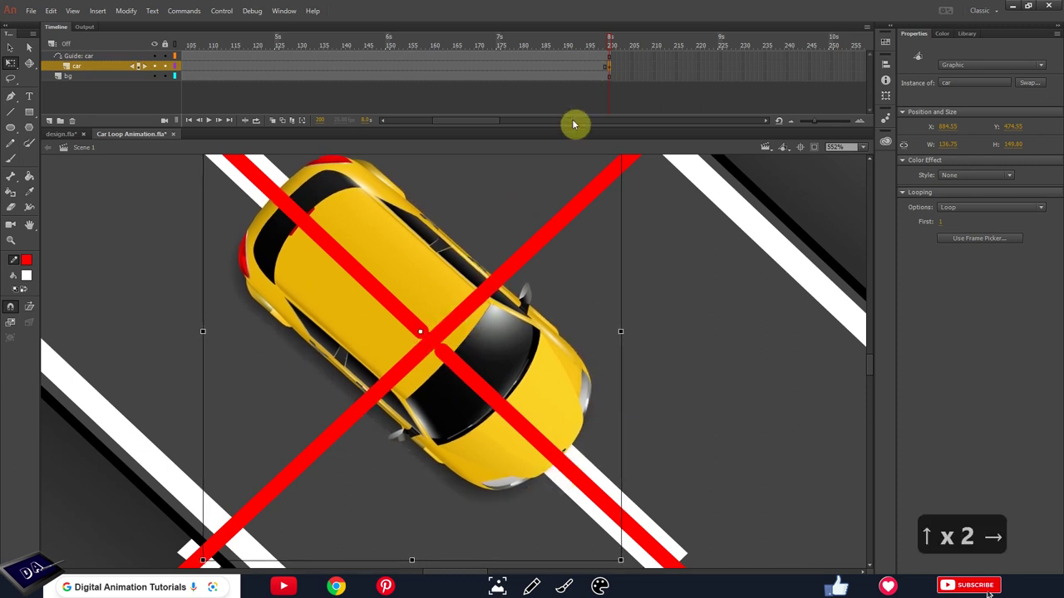
Step: Compare the car's start and end positions, and create a classic tween on the car layer between its two keyframes
click(597, 41)
click(467, 308)
drag(467, 307, 440, 353)
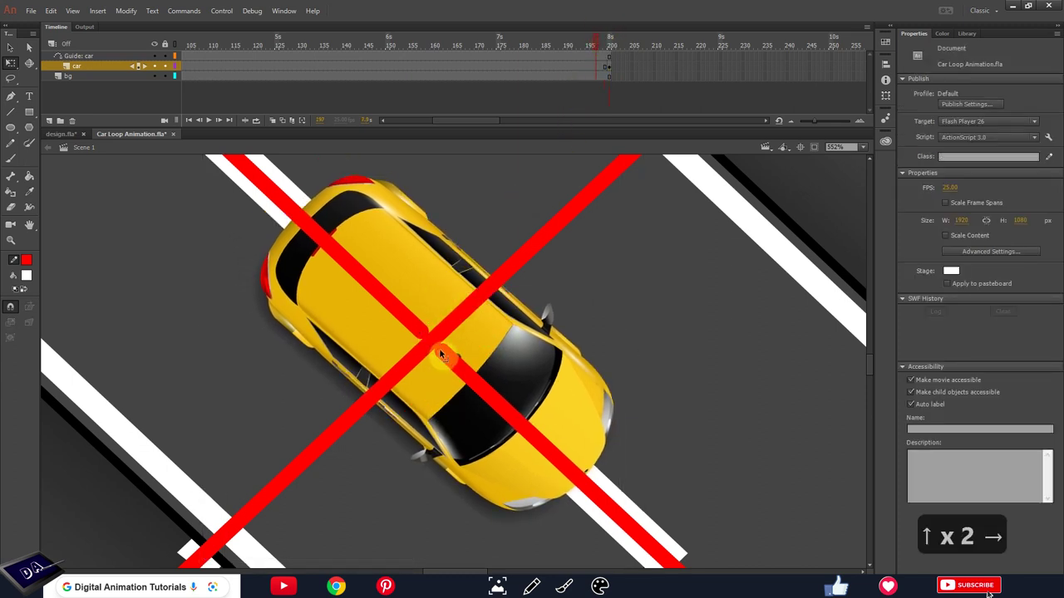
click(609, 42)
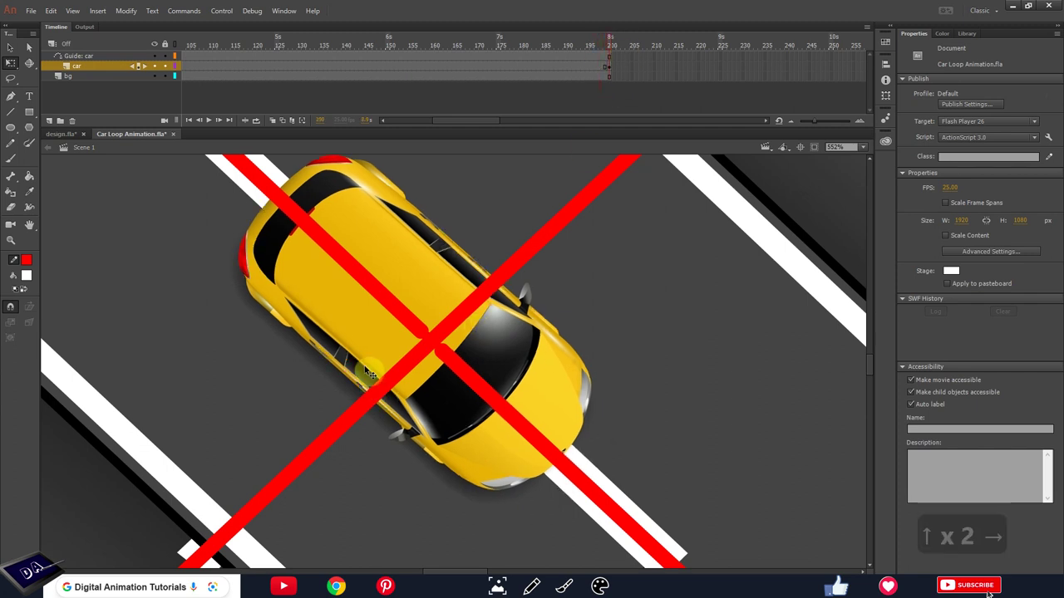
click(595, 48)
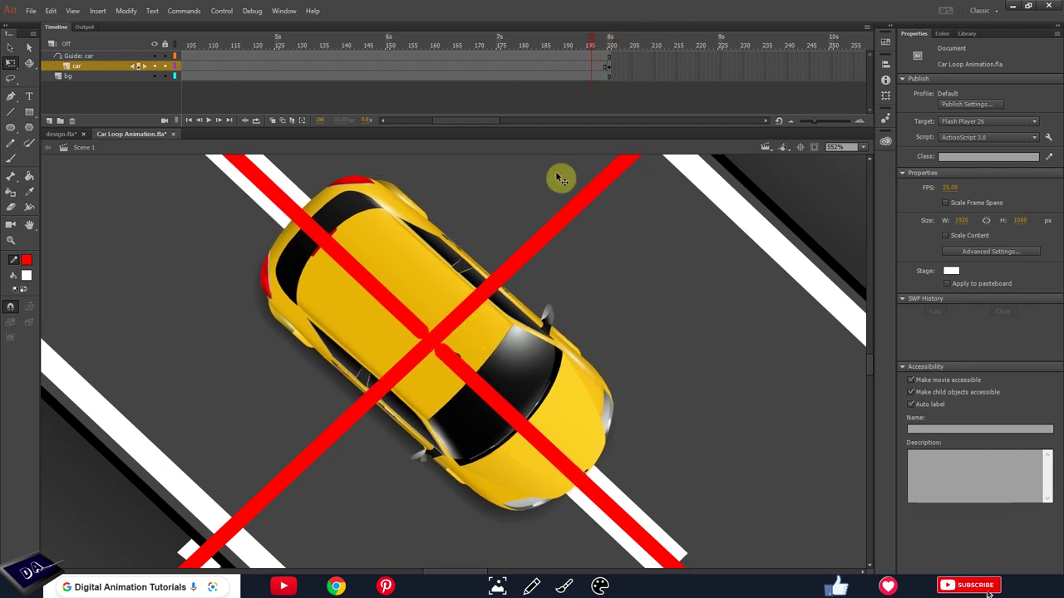
key(ctrl+2)
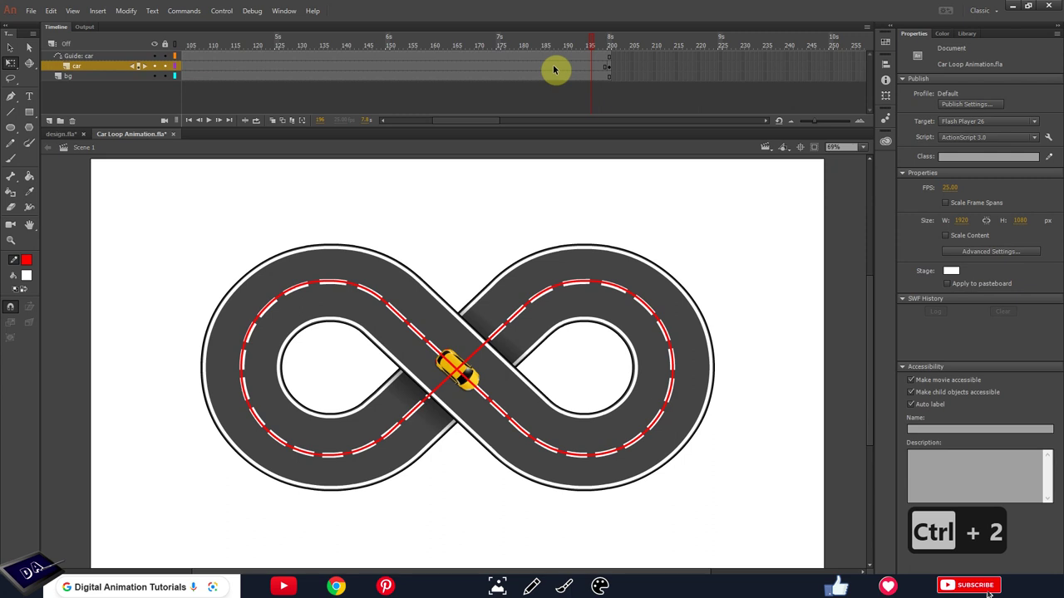
right_click(554, 70)
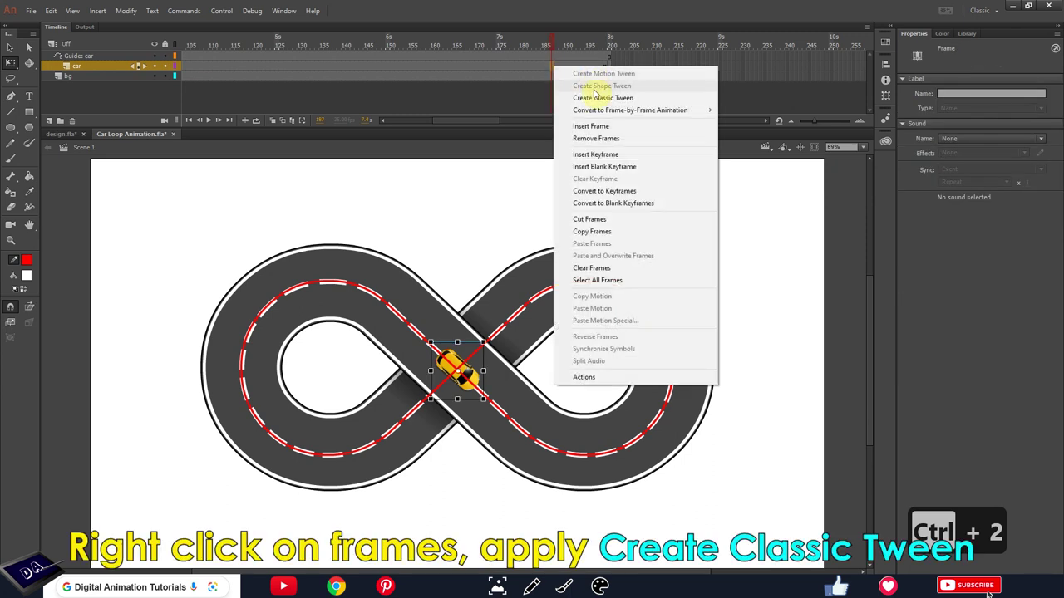
click(638, 100)
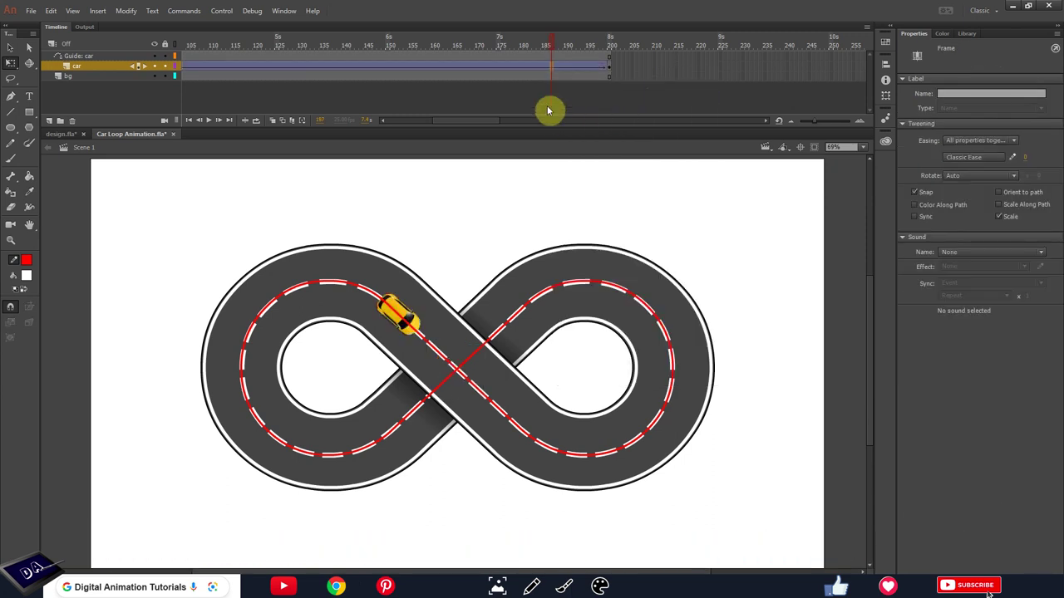
Step: Play the animation from the first frame to check the car's movement and speed along the figure-eight path
drag(551, 43, 606, 78)
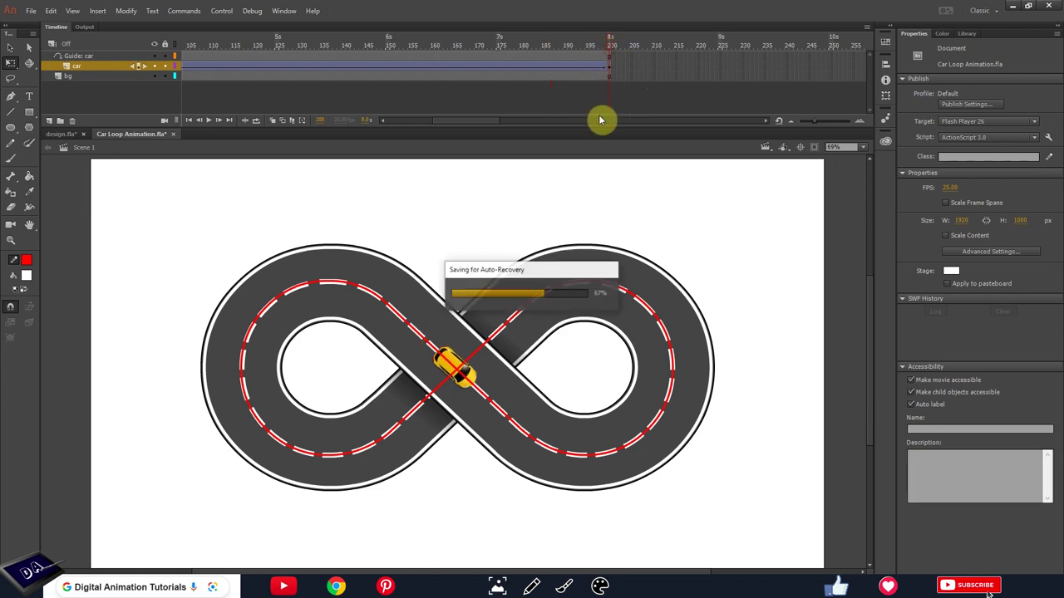
key(Return)
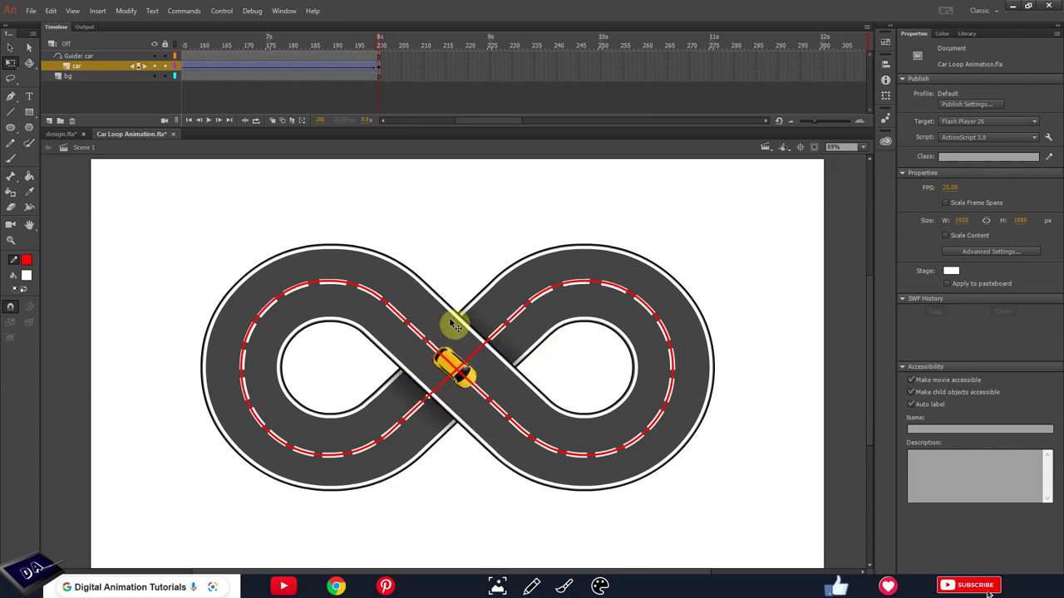
drag(376, 47, 4, 95)
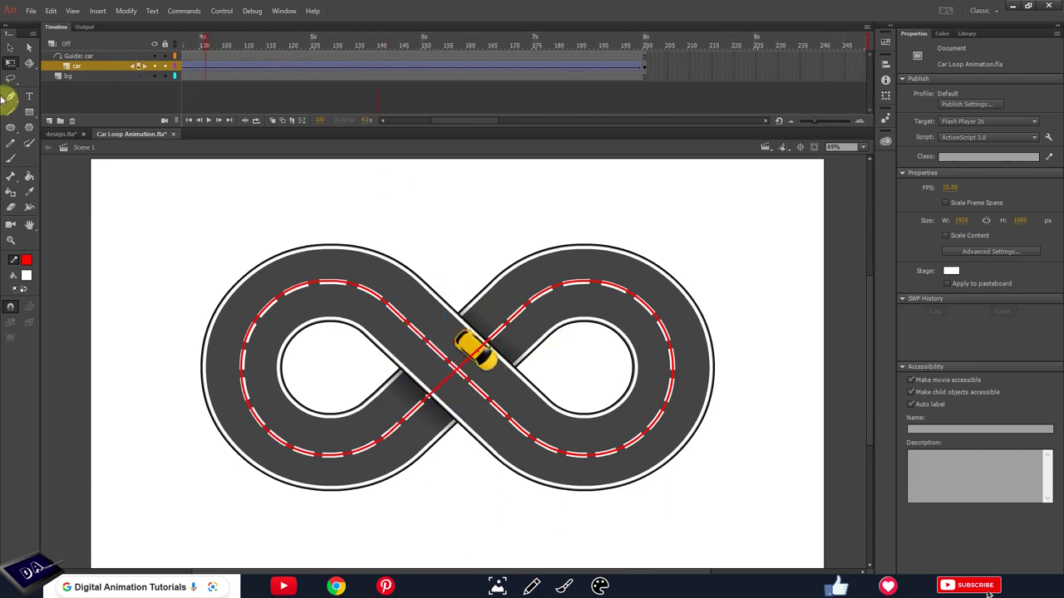
key(Return)
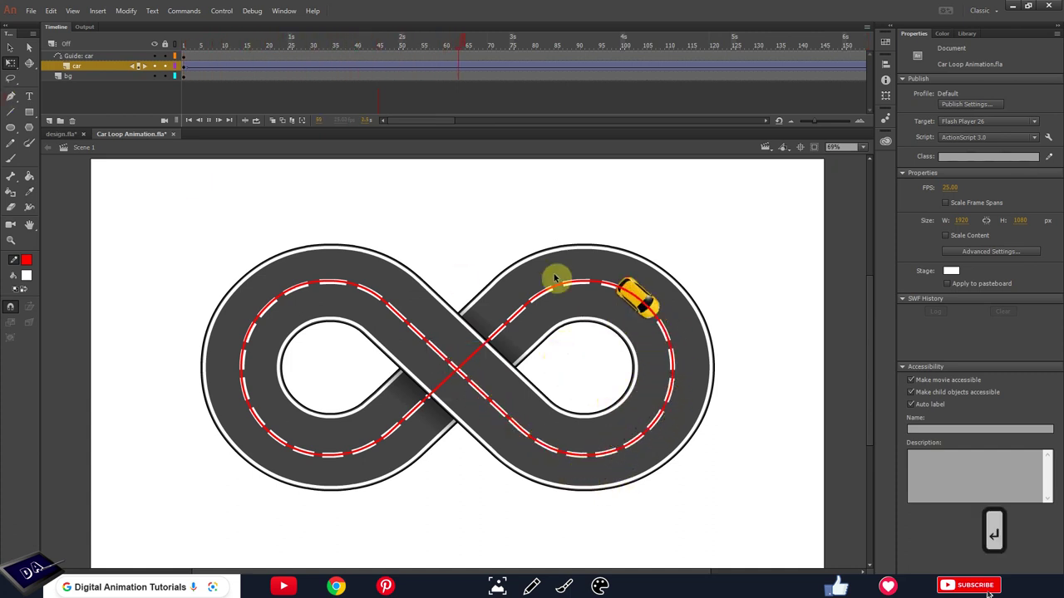
key(Return)
Step: Slow the car down by inserting frames across all three layers until the animation runs to frame 250
drag(446, 125, 527, 76)
key(F5)
key(F5)
key(F5)
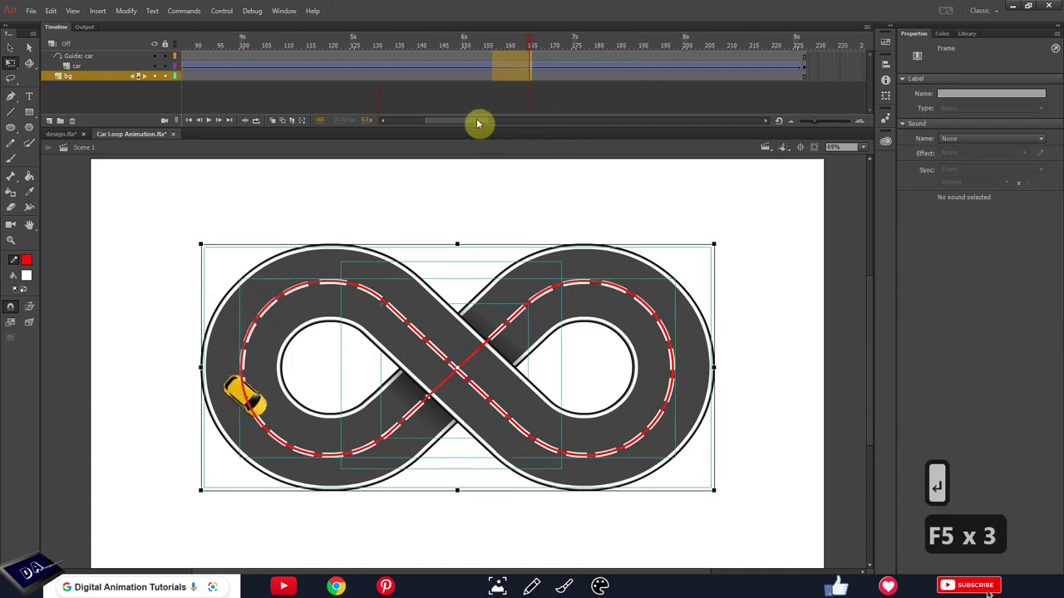
key(F5)
drag(477, 123, 520, 135)
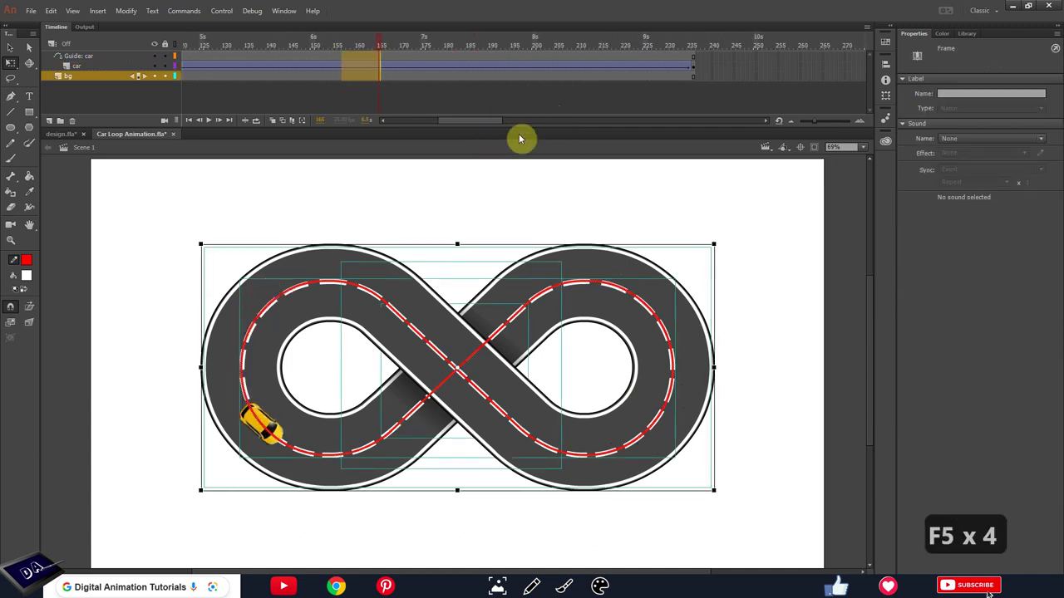
key(F5)
click(704, 47)
key(F5)
key(F5)
key(F5)
key(F5)
key(F5)
Step: Replay the animation to check the new speed, then scrub to frame 19, where the car approaches the right loop's lower bend
key(Return)
key(Return)
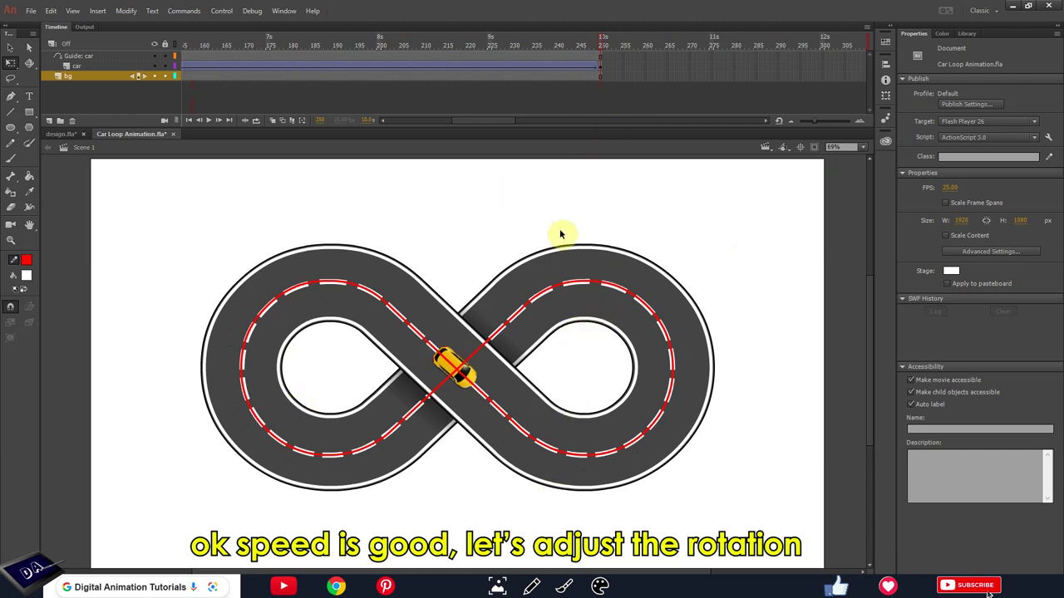
key(Return)
key(Return)
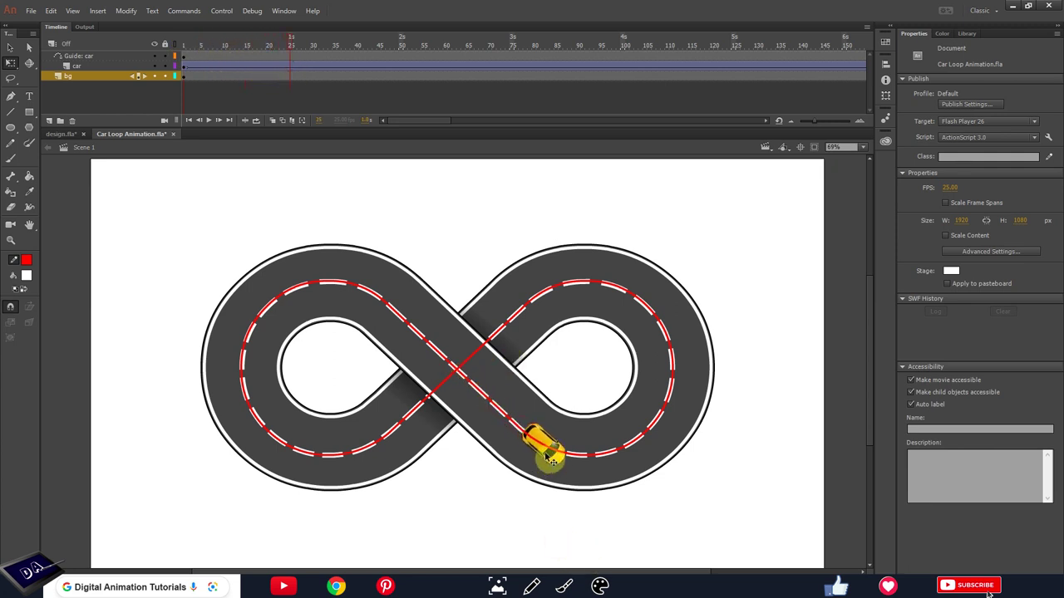
click(280, 52)
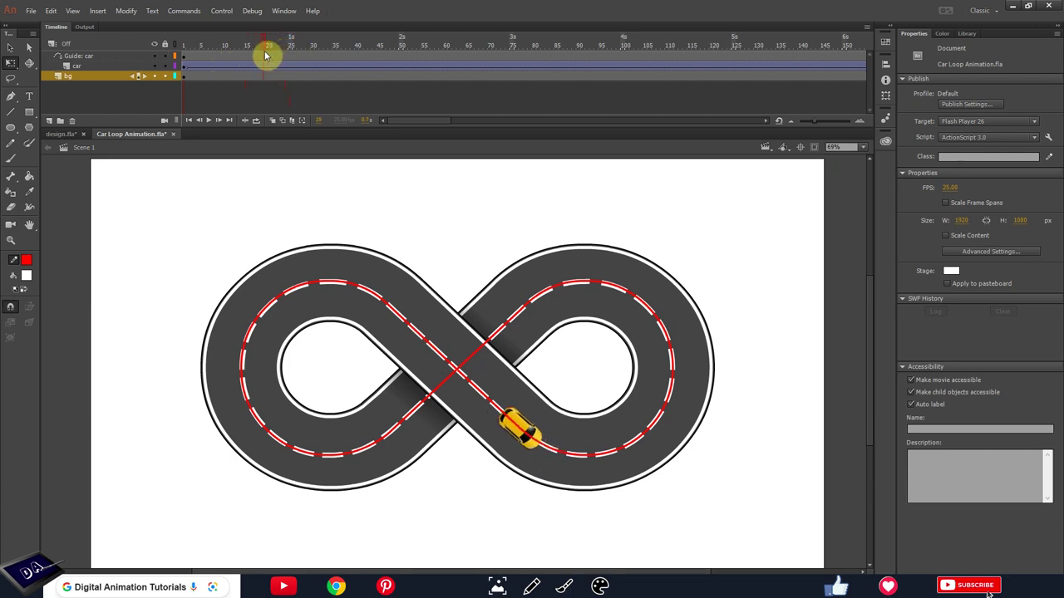
Step: Add keyframes on the car layer at frames 19 and 39, rotating the car at frame 39 to follow the right loop's lower bend
click(266, 66)
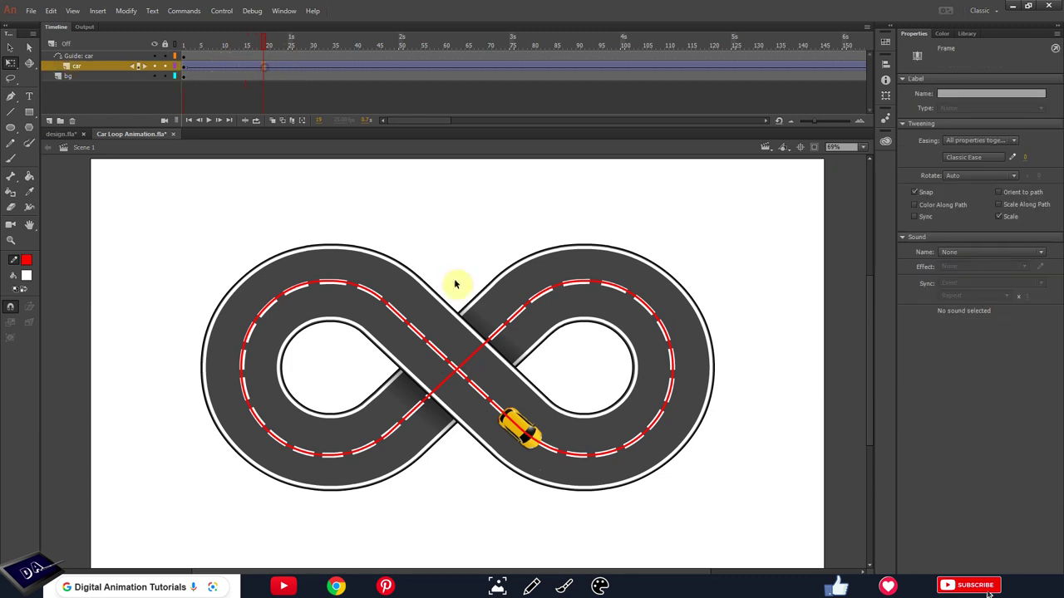
key(F6)
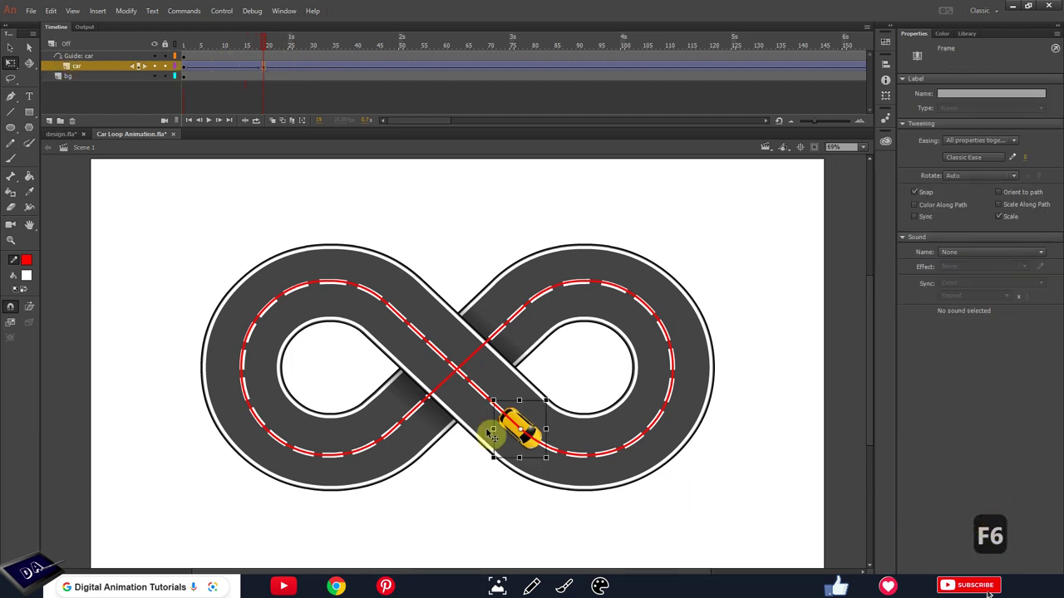
click(293, 50)
drag(300, 54, 352, 60)
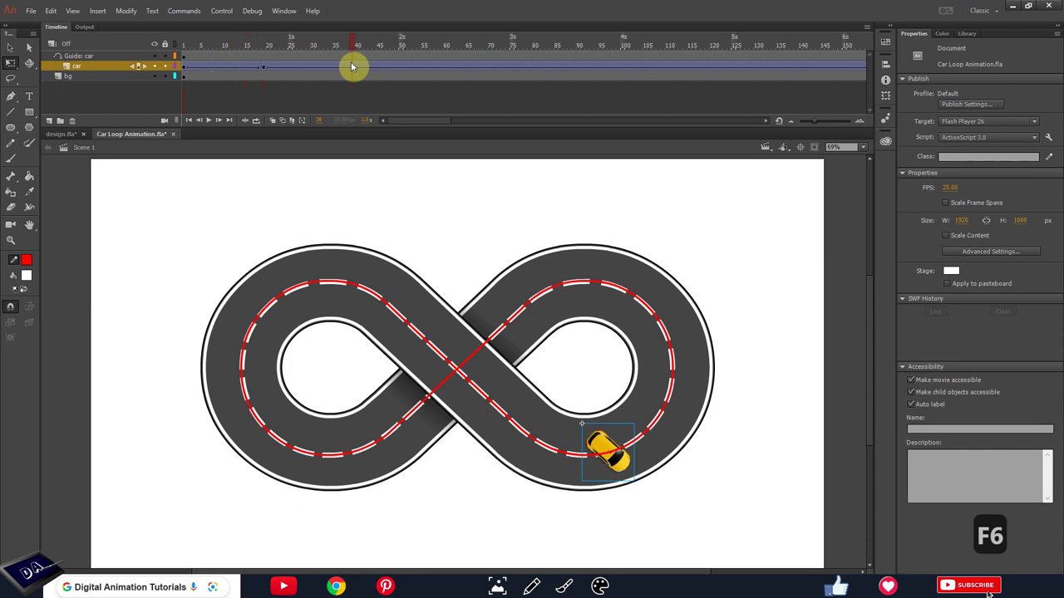
click(620, 472)
drag(641, 495, 674, 458)
Step: Keyframe the car at frames 57 and 79, rotating it to point upward along the right bend and up-left near the loop's top
drag(350, 44, 431, 63)
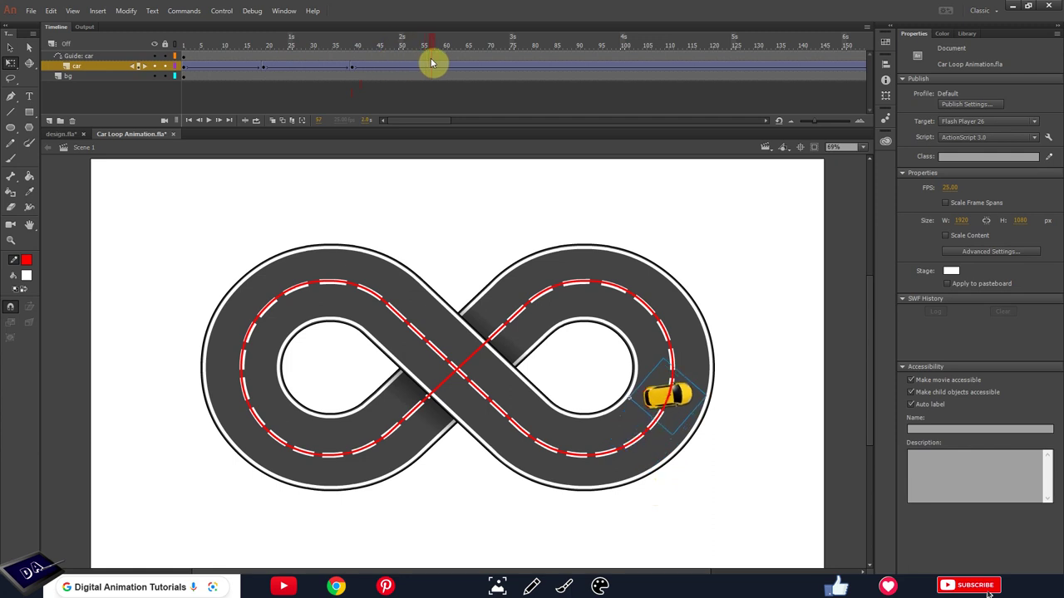
key(F6)
click(699, 405)
drag(712, 404, 704, 349)
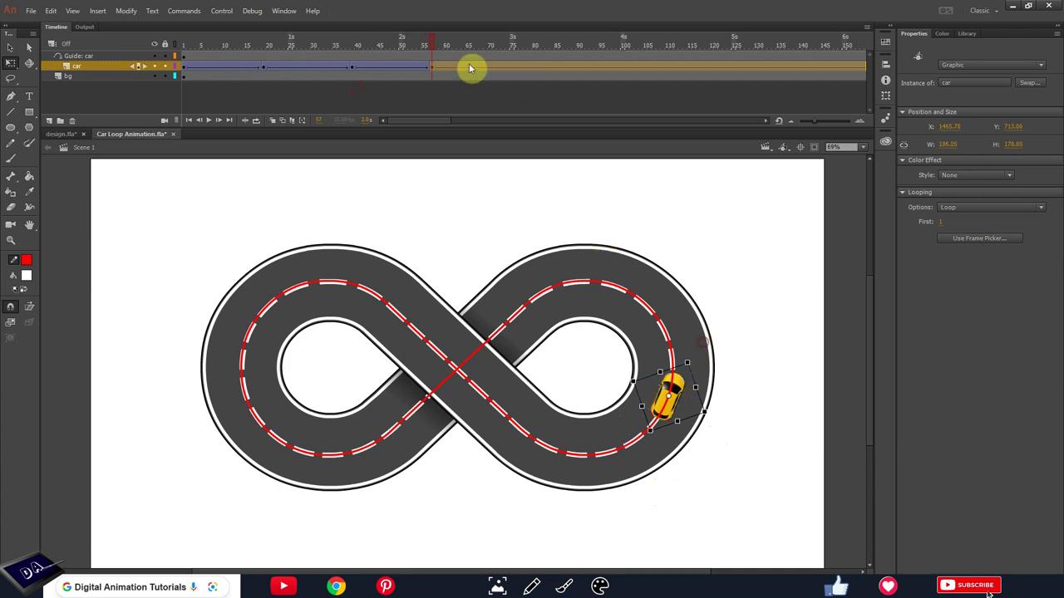
drag(440, 47, 532, 45)
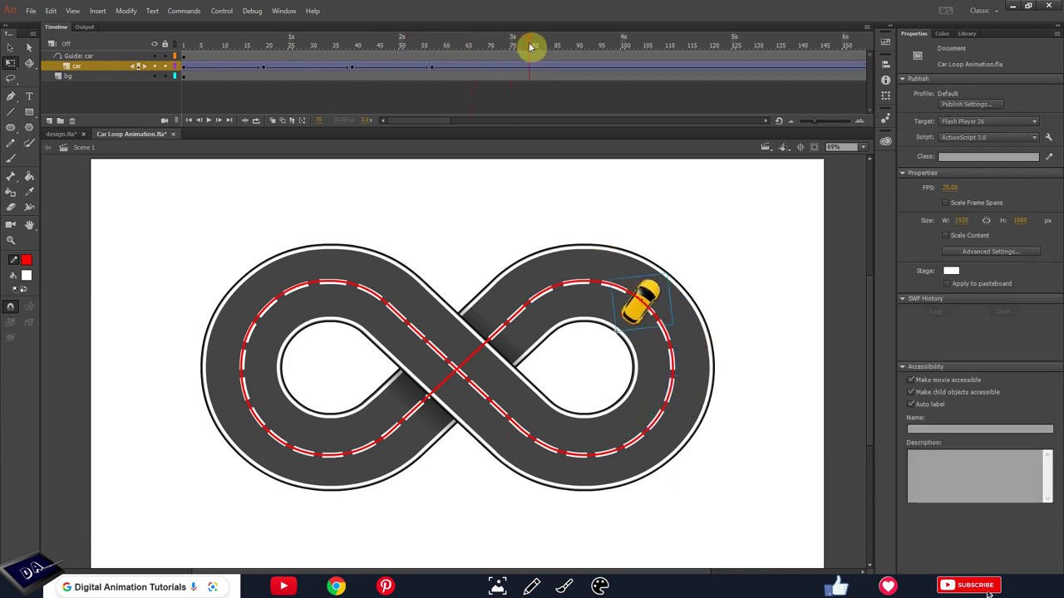
click(666, 296)
drag(674, 283, 605, 298)
Step: Keyframe the car at frame 103 and rotate it to point down-left along the road leading into the crossing
drag(510, 52, 635, 72)
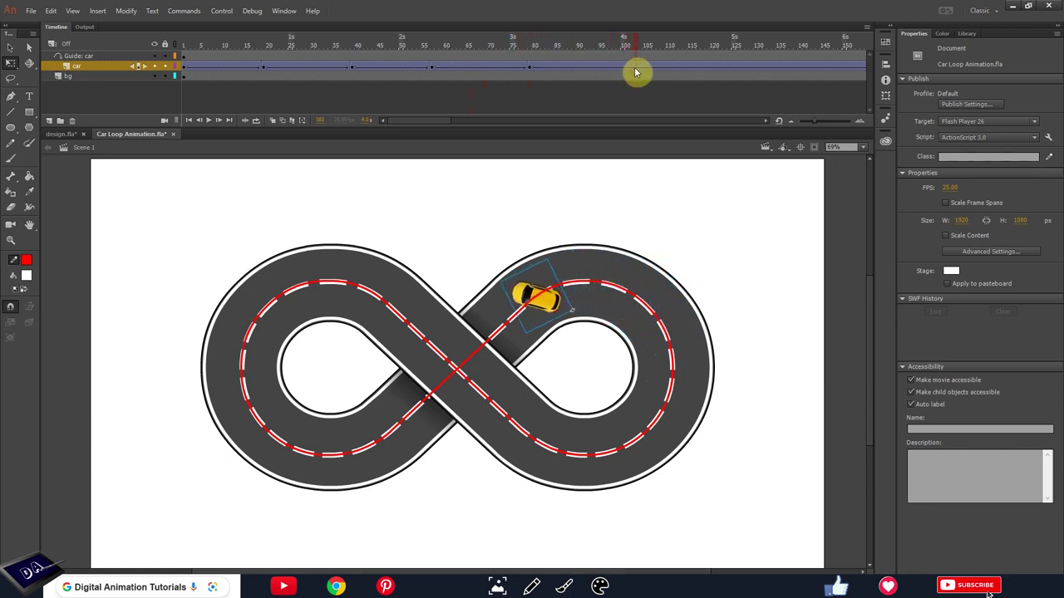
key(F6)
click(559, 311)
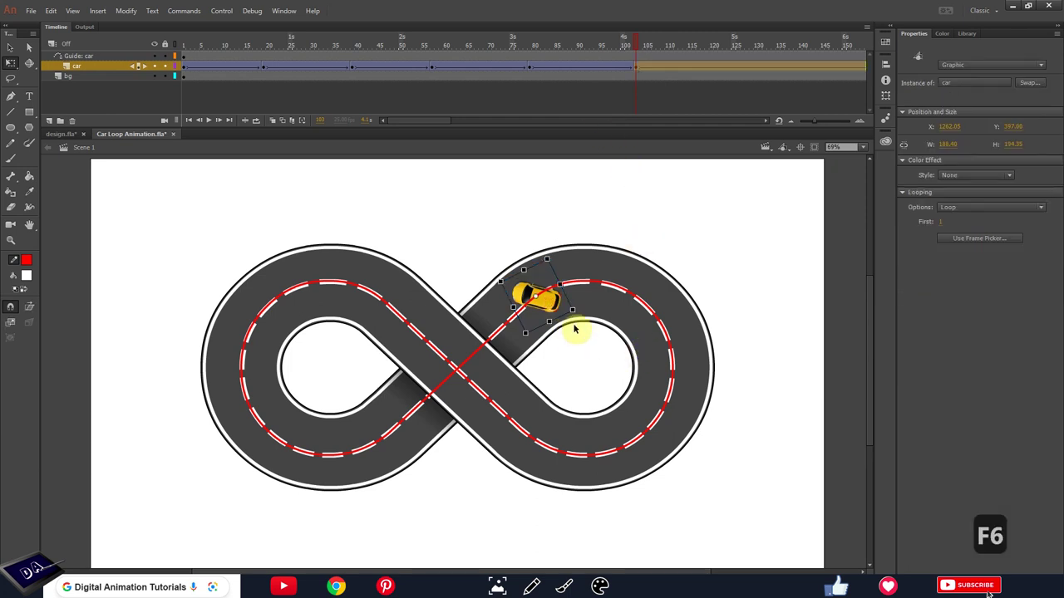
drag(595, 301, 602, 268)
click(573, 289)
Step: Add car keyframes at frame 146, entering the left loop, and frame 132, under the crossing, rotating the car along the road at both
drag(536, 48, 829, 86)
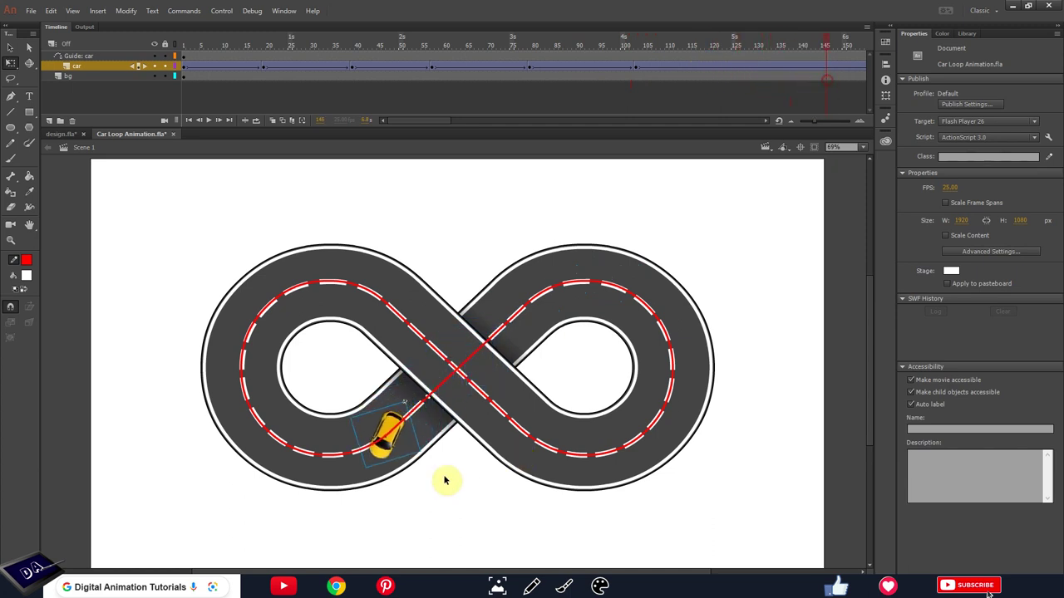
drag(407, 127, 437, 123)
key(F6)
drag(390, 455, 420, 422)
drag(485, 48, 367, 57)
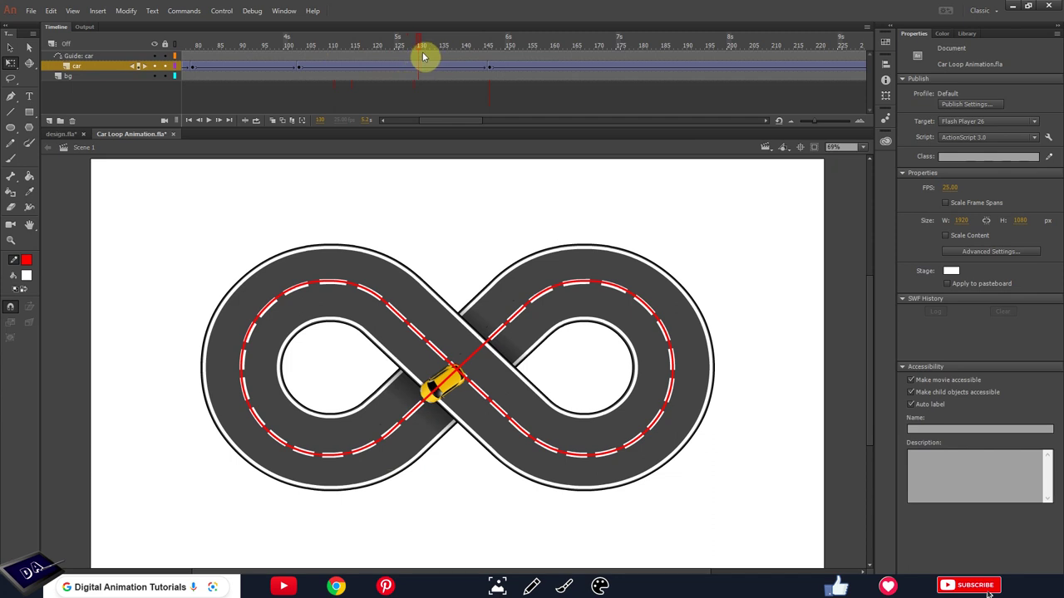
key(F6)
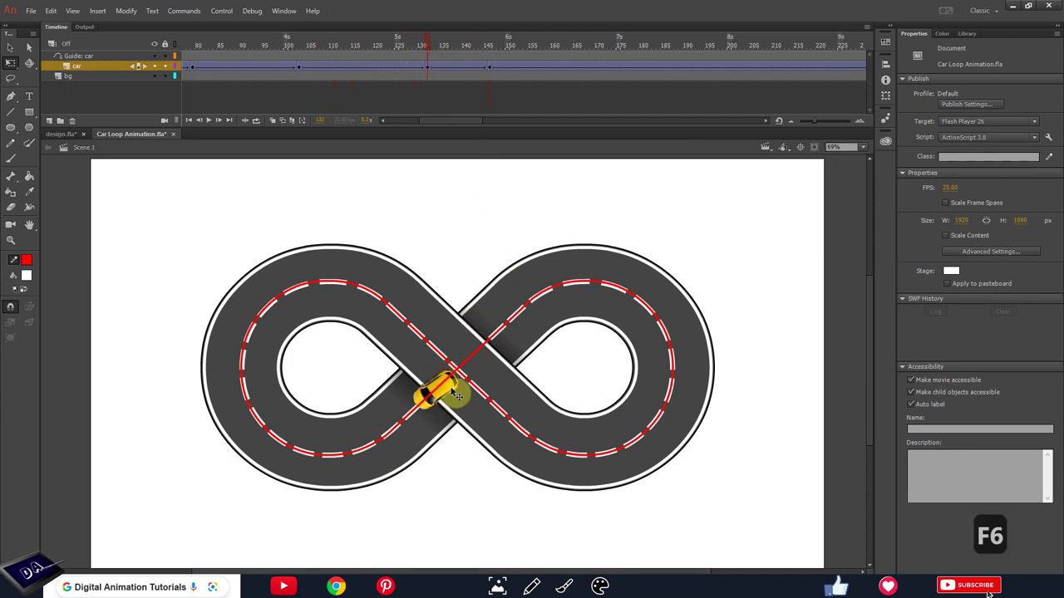
click(457, 397)
drag(398, 427, 394, 430)
Step: Keyframe the car at frames 165 and 187, rotating it leftward on the left loop's lower bend and upward on its outer side
drag(441, 41, 576, 76)
key(F6)
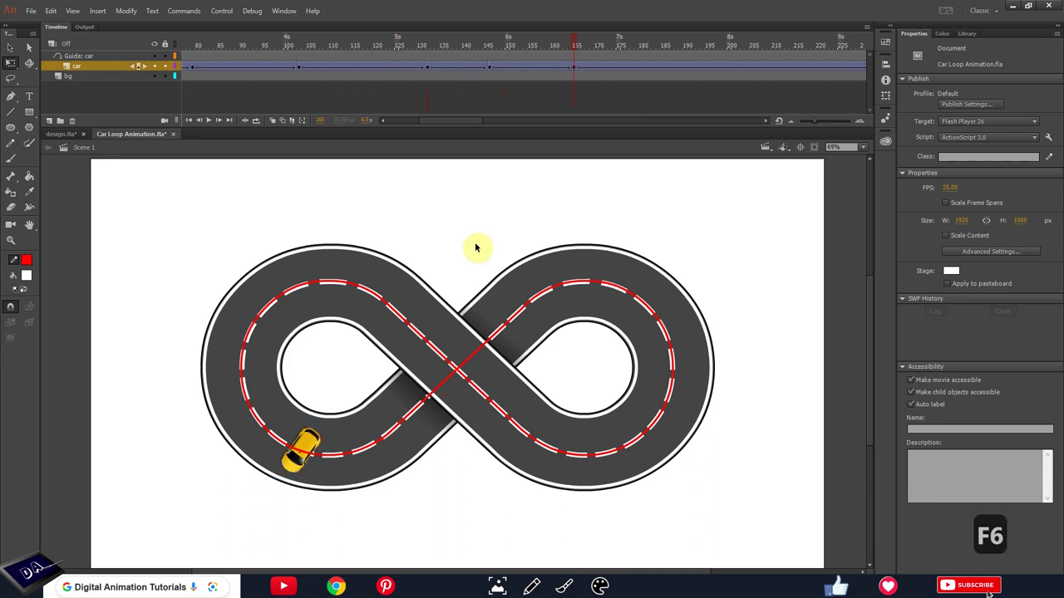
click(325, 426)
drag(334, 428, 339, 469)
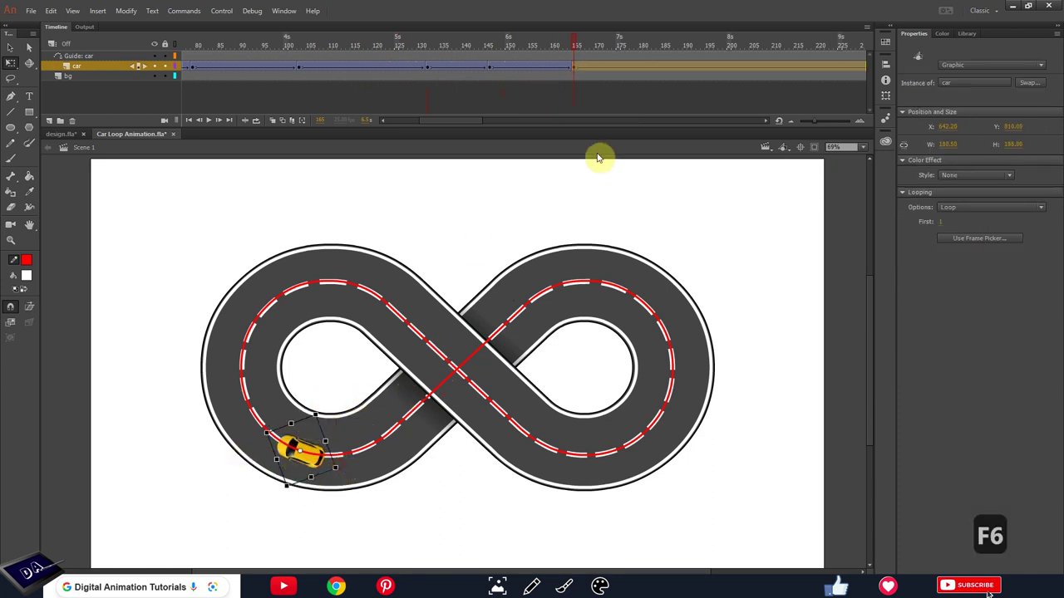
drag(507, 45, 673, 72)
key(F6)
click(258, 373)
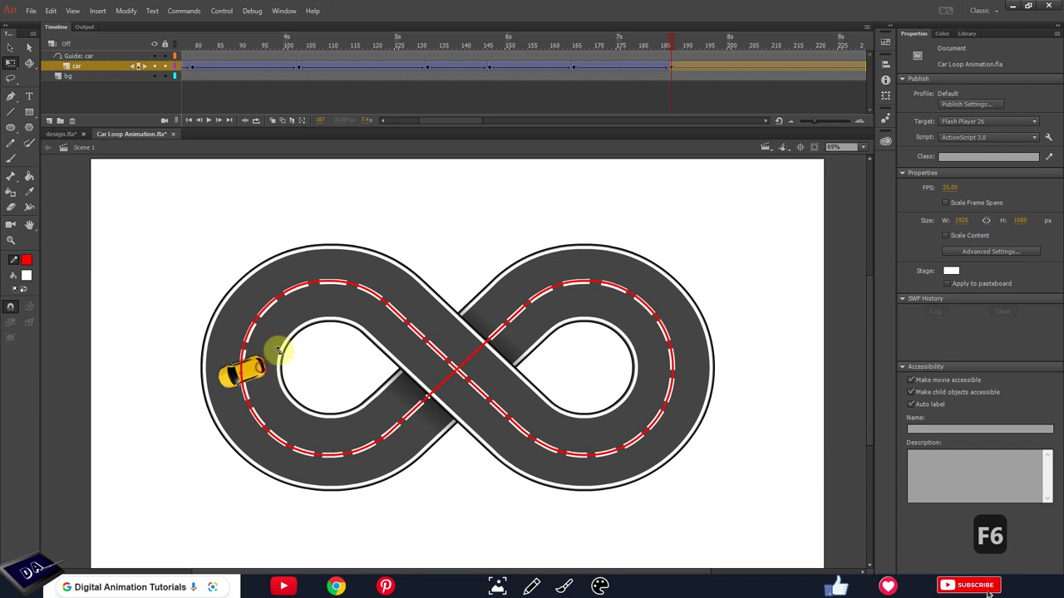
drag(286, 374, 250, 413)
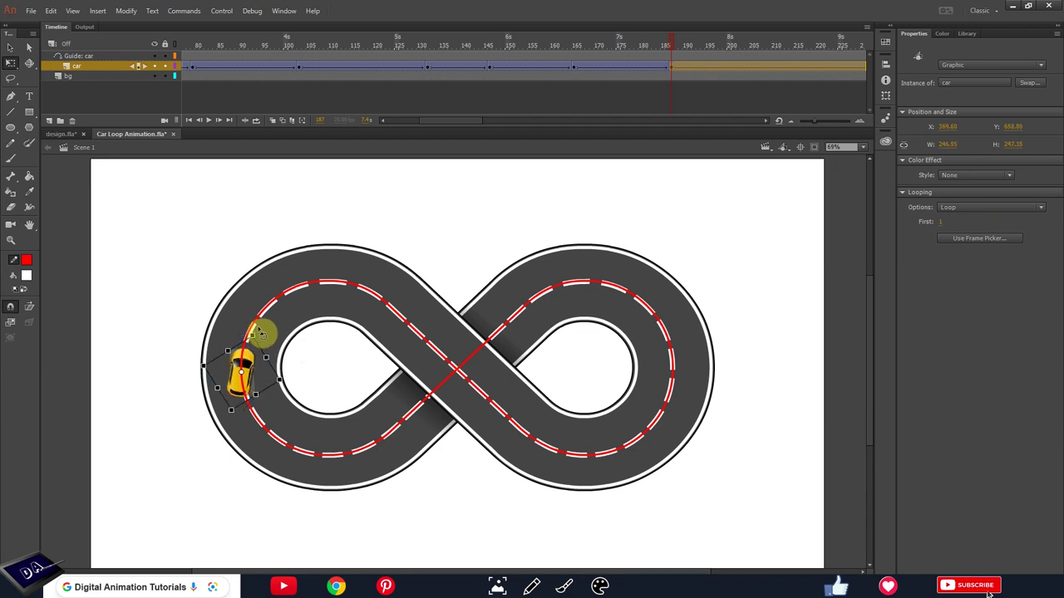
Step: Keyframe the car at frames 212 and 229, rotating it rightward at the left loop's top and down-right toward the crossing
drag(670, 44, 784, 70)
key(F6)
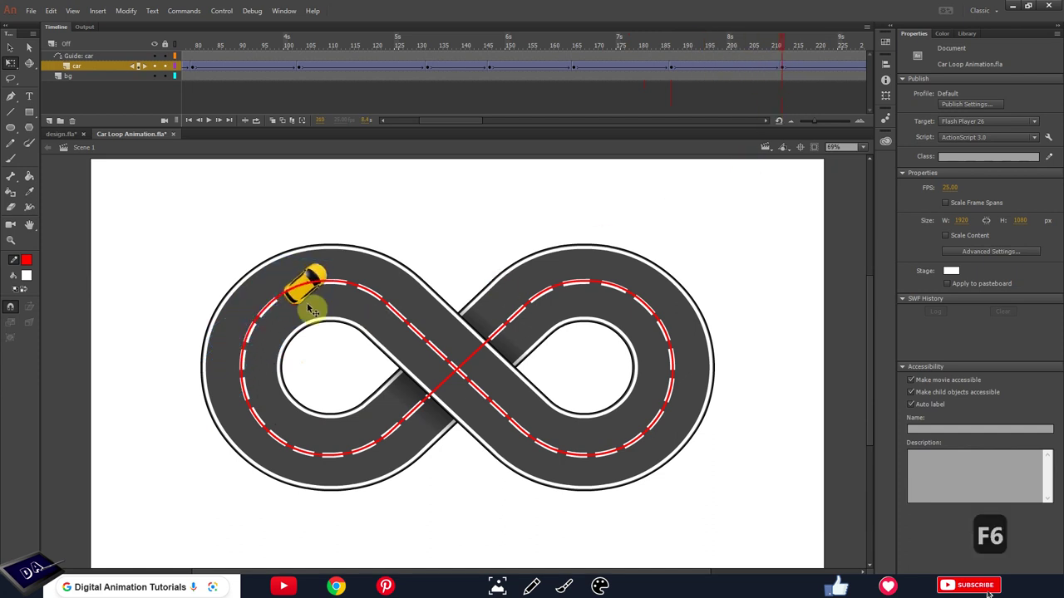
click(315, 273)
drag(346, 271, 364, 287)
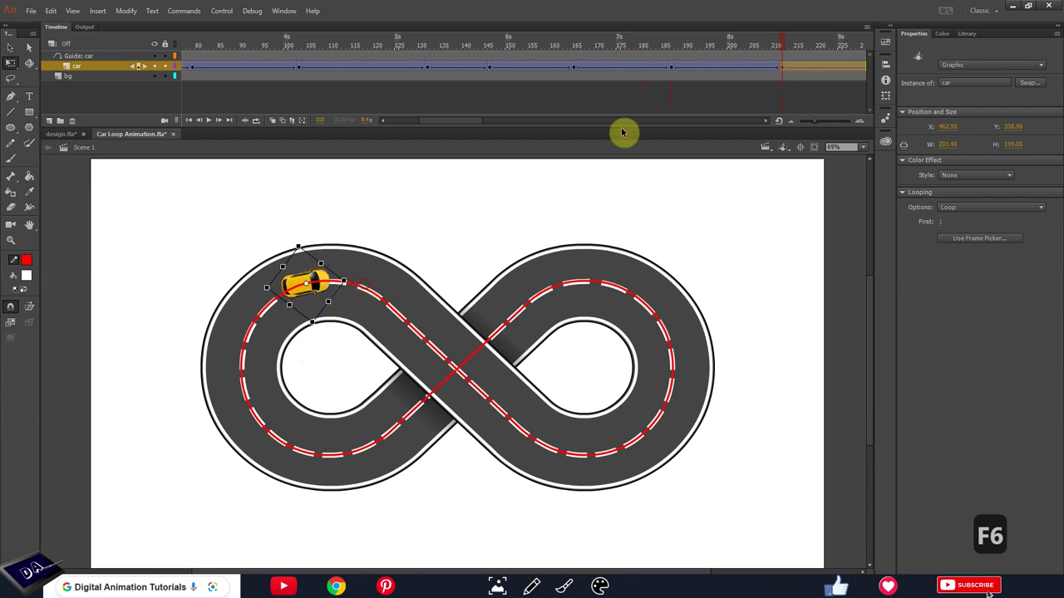
drag(681, 45, 859, 114)
key(F6)
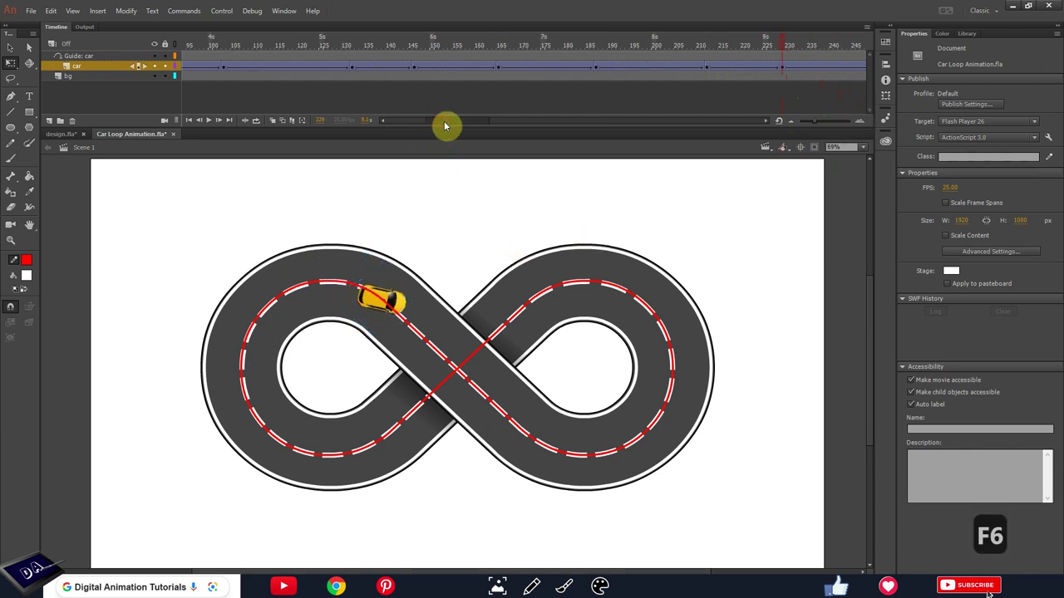
drag(444, 123, 459, 143)
click(405, 310)
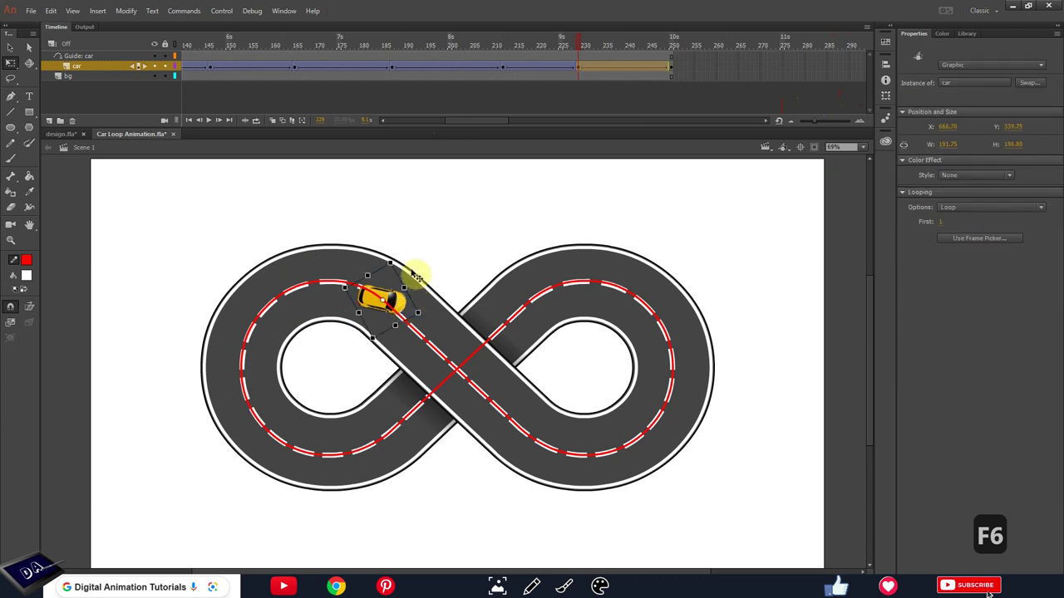
drag(403, 263, 420, 271)
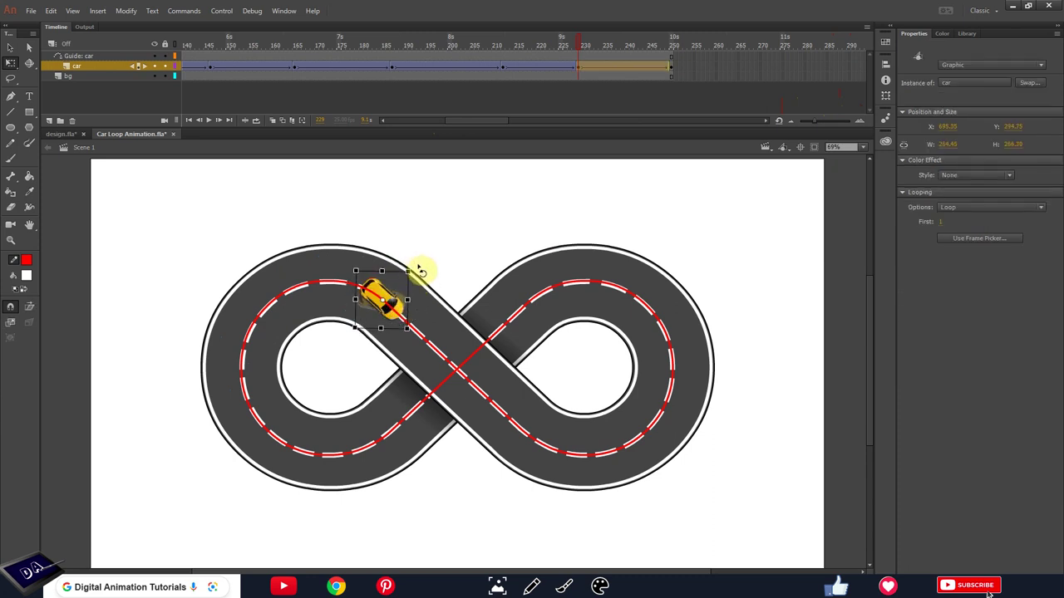
Step: Scrub to frame 250, then play the animation from the start to check the car's rotation along the path
drag(510, 49, 685, 133)
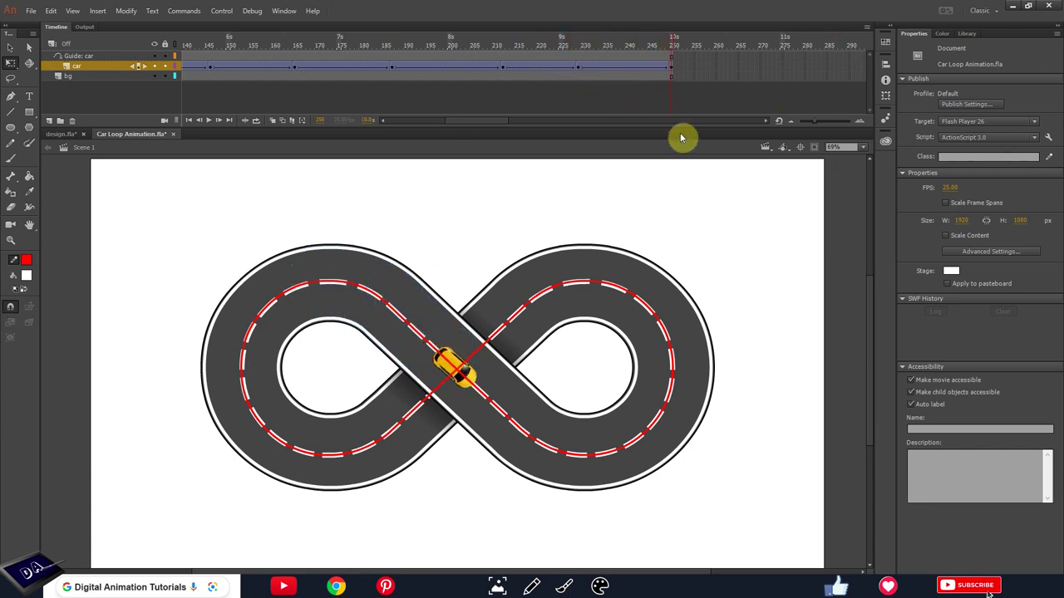
key(Return)
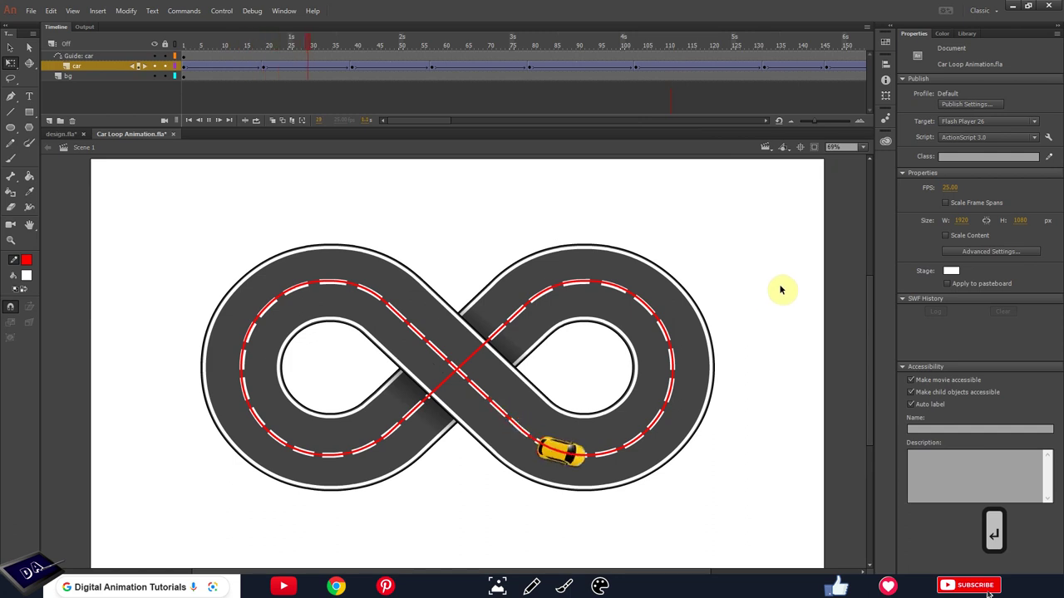
key(Return)
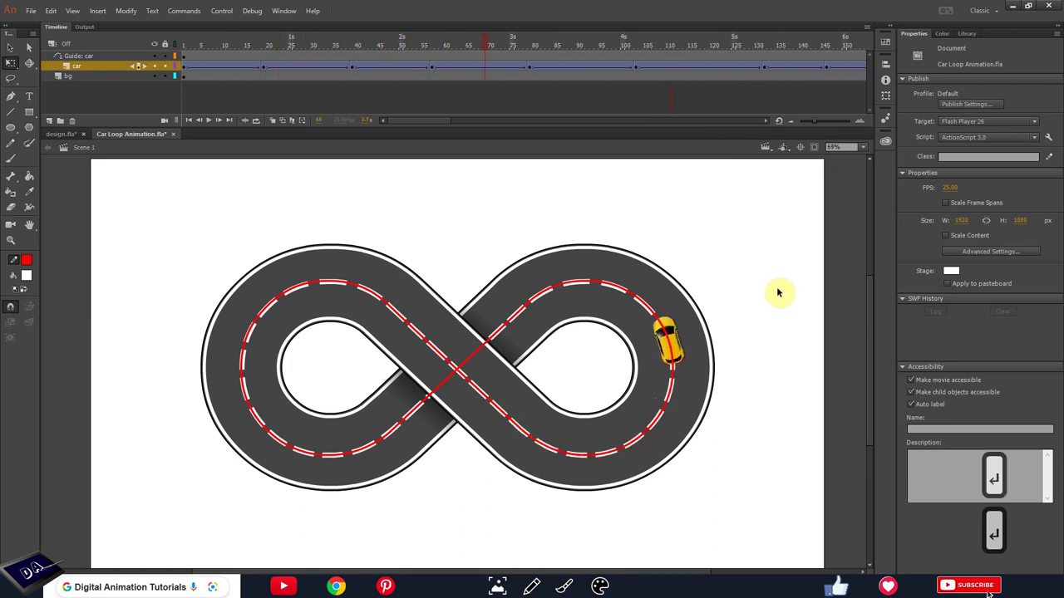
Step: Hide the car's guide layer and replay the animation, checking the car's angle around frame 103
click(156, 59)
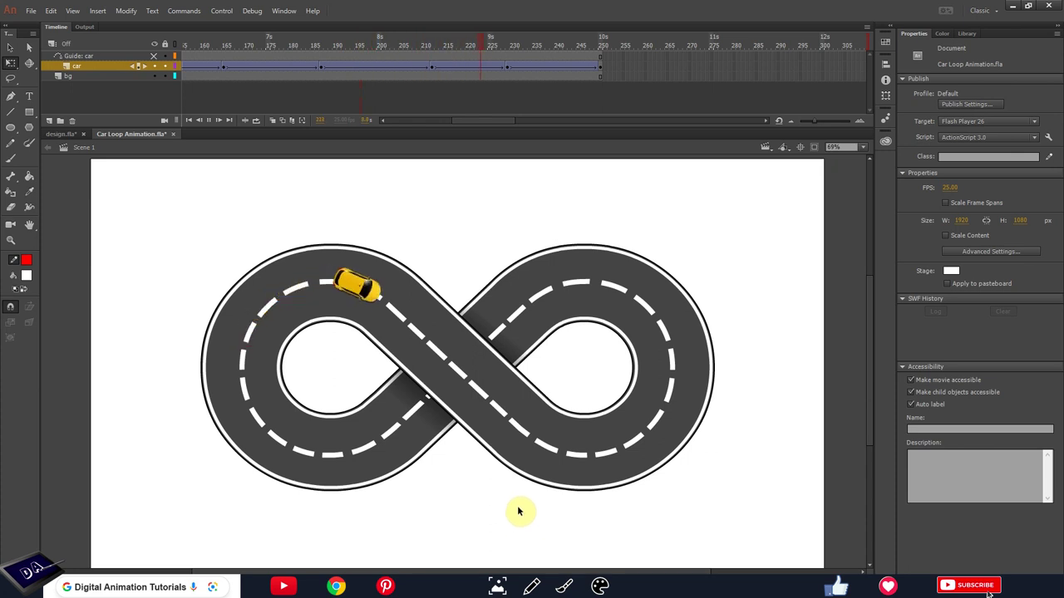
key(Return)
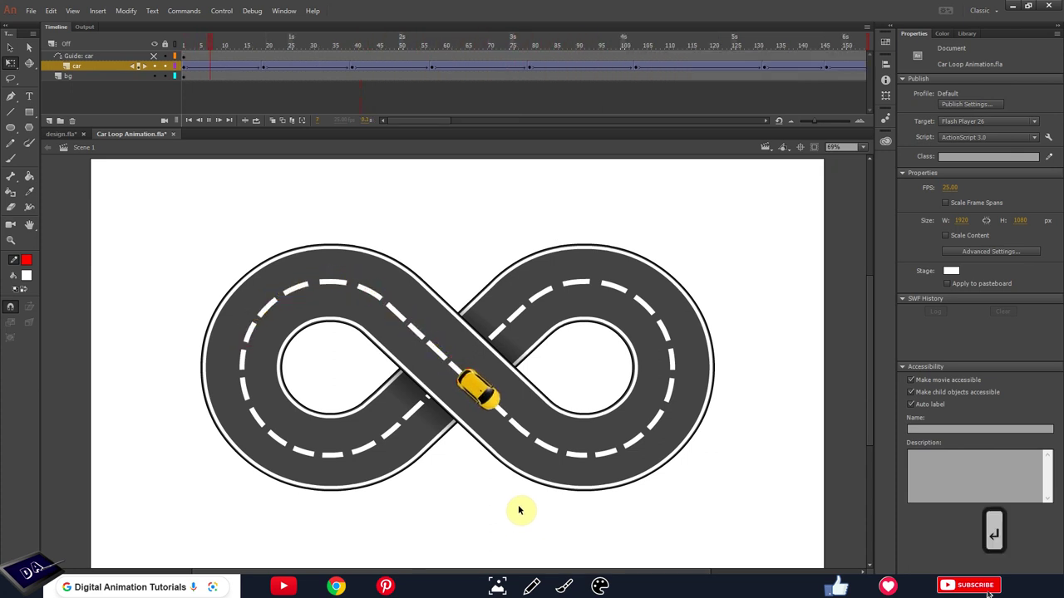
key(Return)
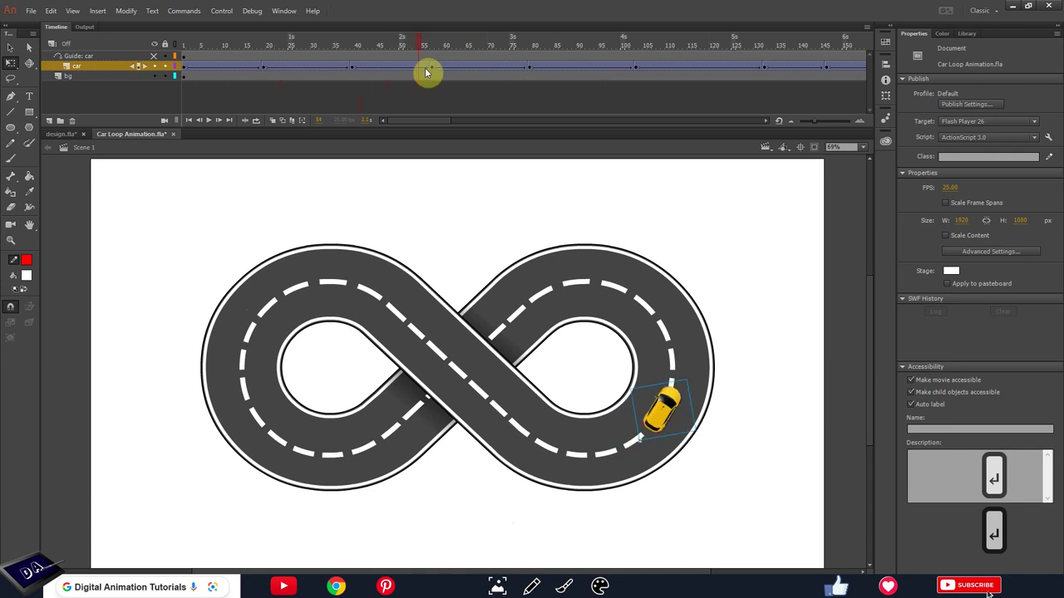
key(Return)
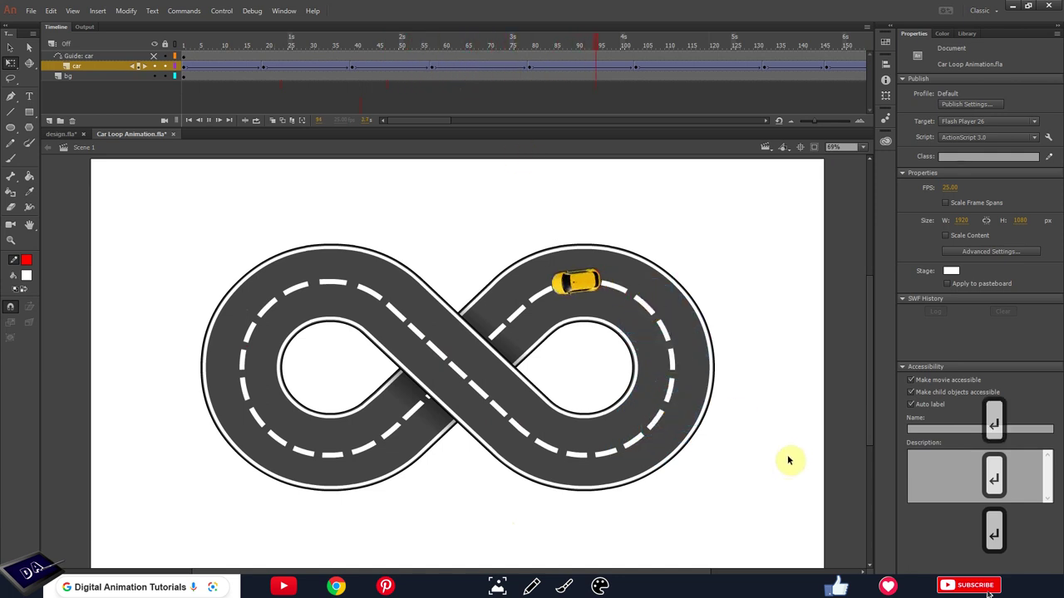
drag(682, 35, 636, 42)
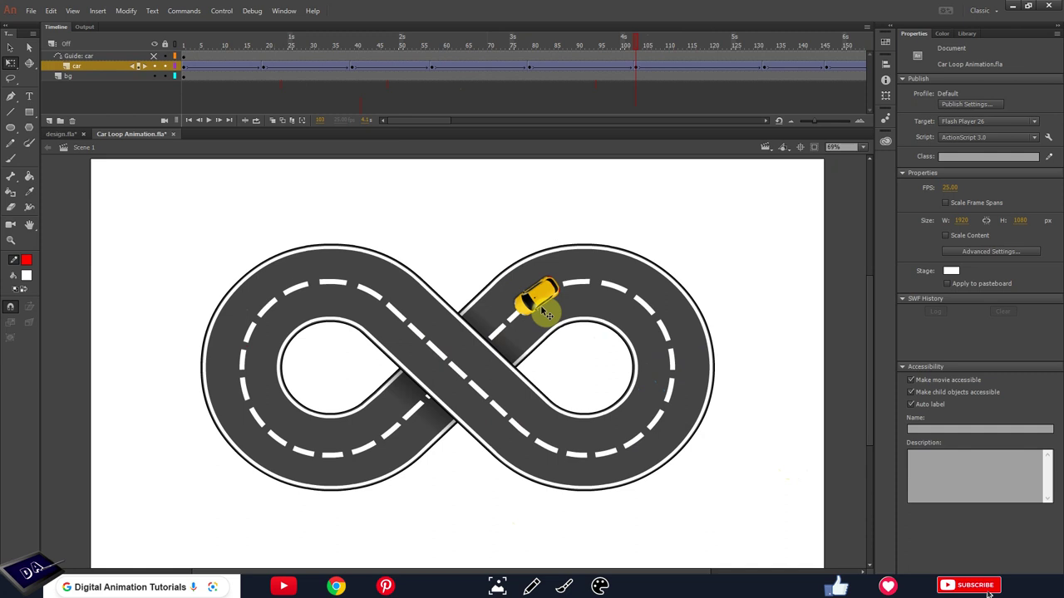
key(Return)
key(Return)
key(Return)
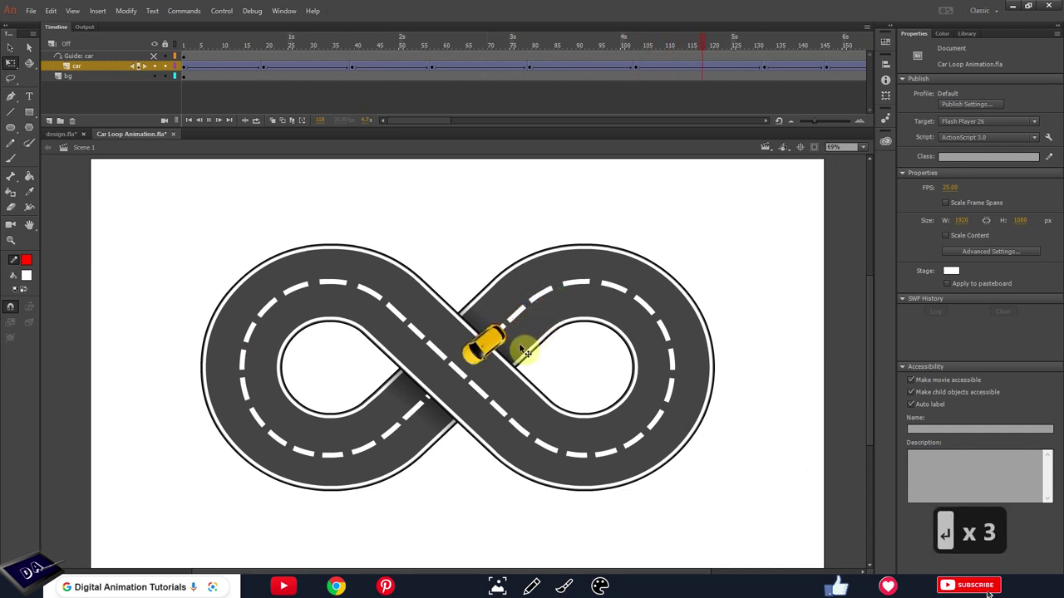
Step: Fine-tune the car's rotation at frame 103 so it lines up with the dashed centre line before the crossing
mouse_move(622, 41)
mouse_down()
mouse_move(648, 45)
mouse_move(639, 48)
mouse_up()
click(536, 299)
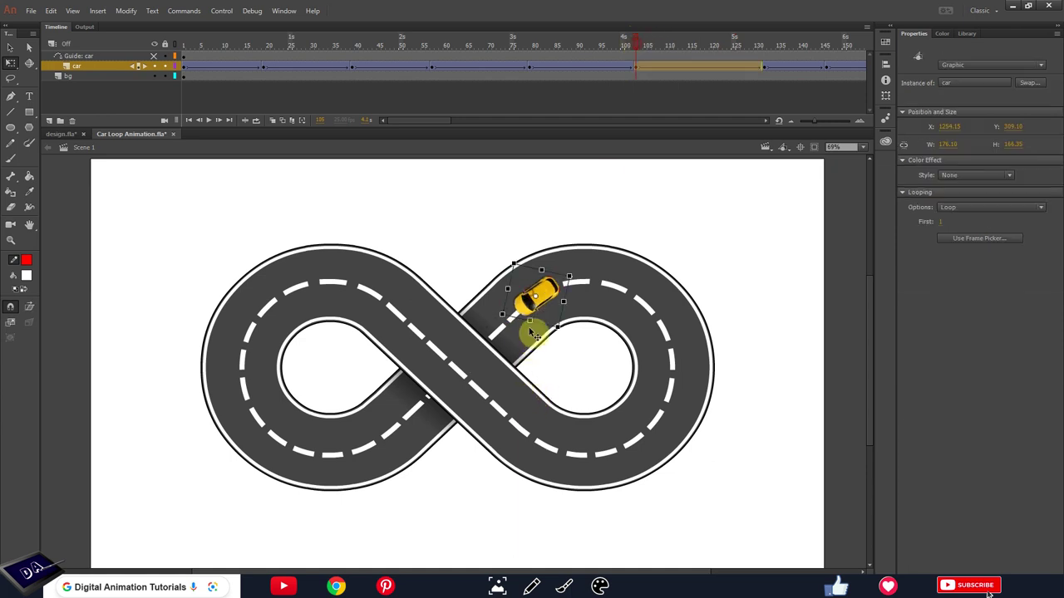
key(ctrl+equal)
key(ctrl+equal)
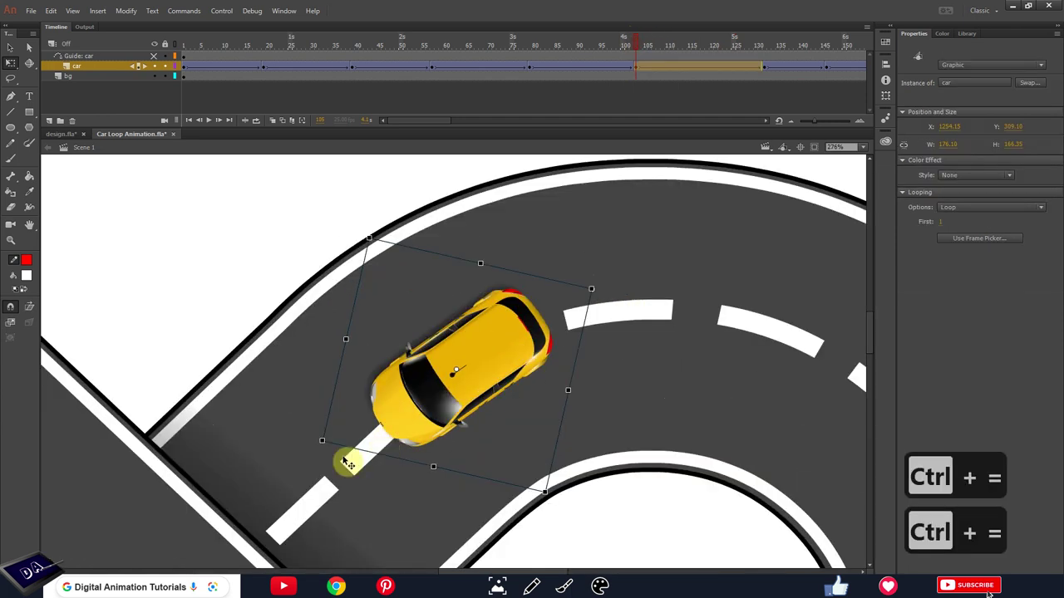
drag(328, 460, 325, 455)
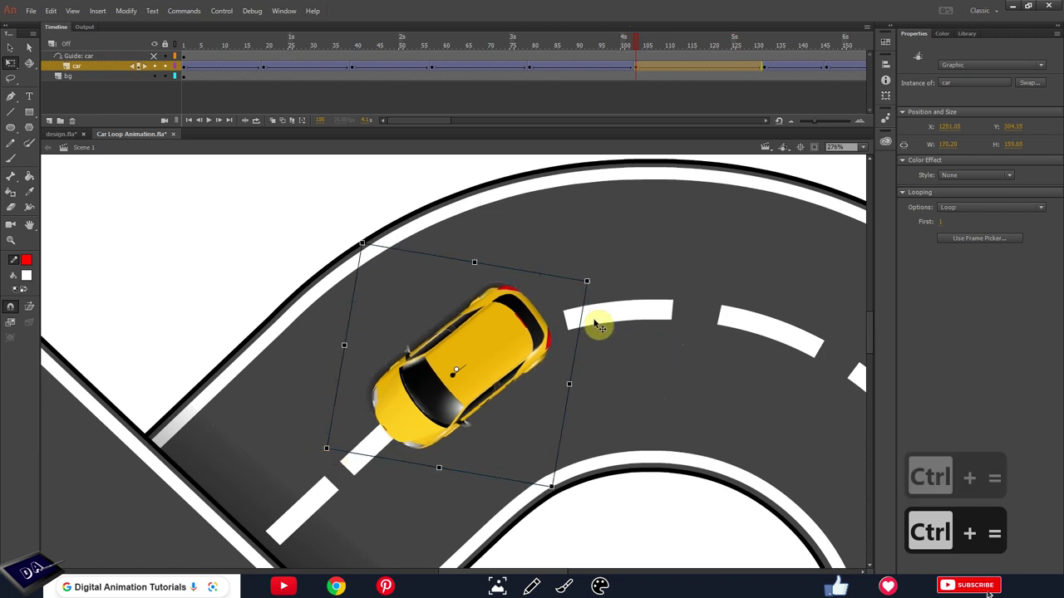
key(ctrl+2)
Step: Replay the animation to check the adjusted rotation, then go to the last frame, where the car sits on the crossing
drag(577, 42, 516, 54)
key(Return)
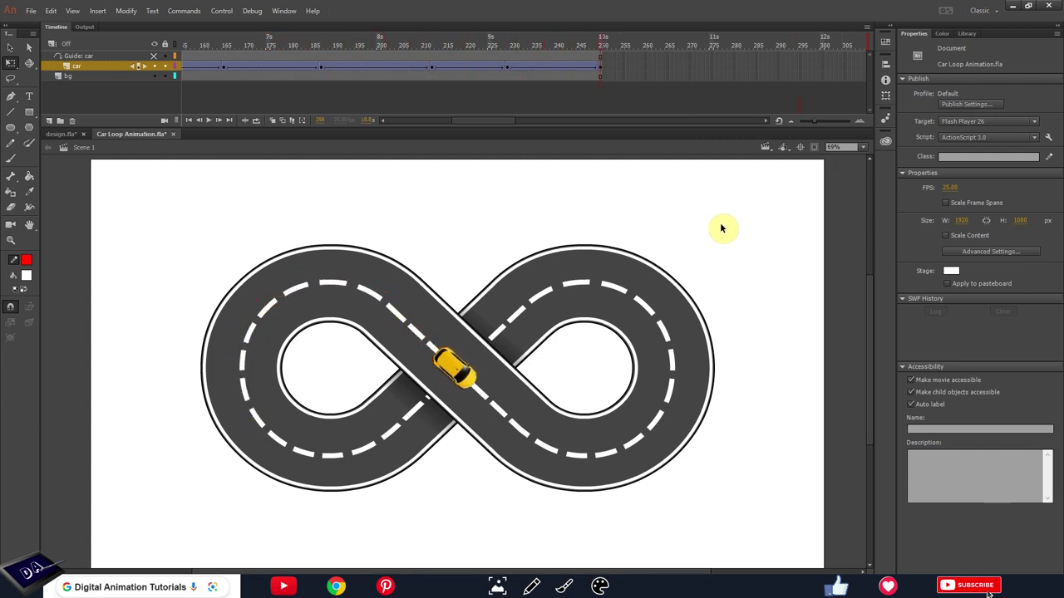
key(Return)
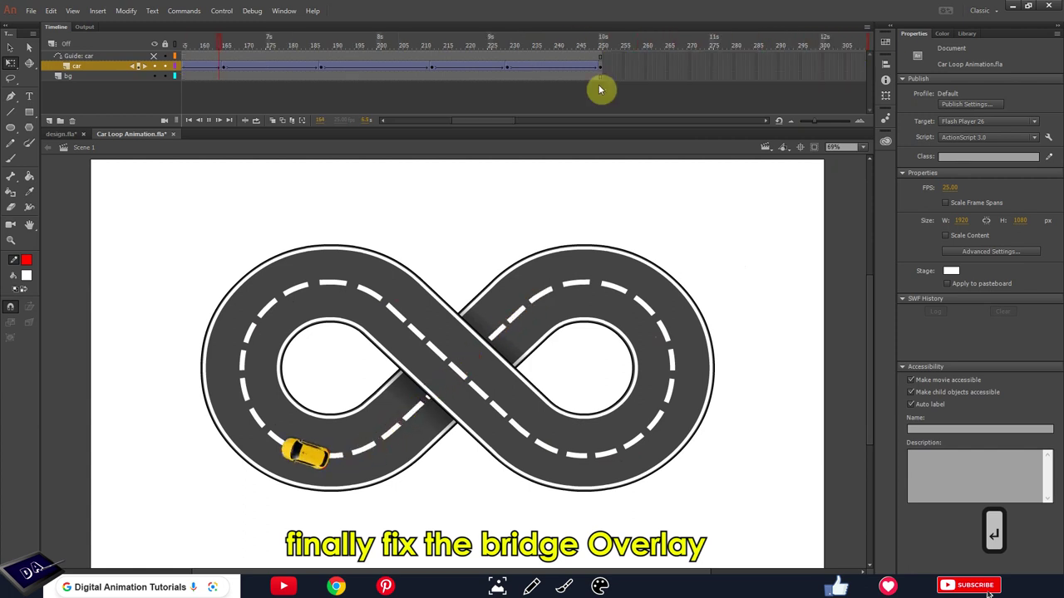
click(619, 43)
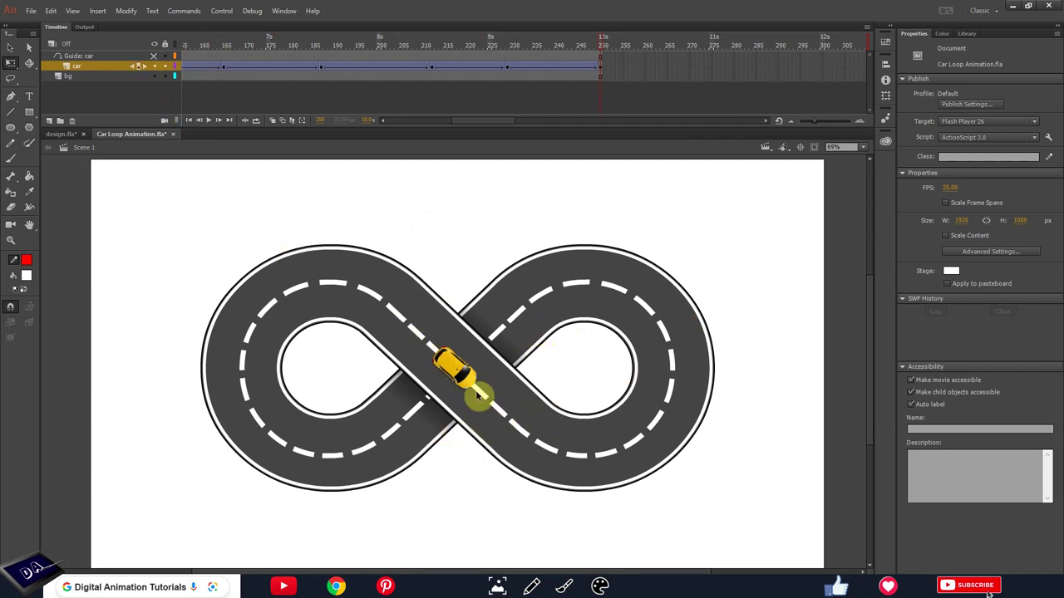
Step: Move the bridge road piece aside to check that it is a separate group, and undo the move
click(479, 432)
drag(486, 408, 281, 464)
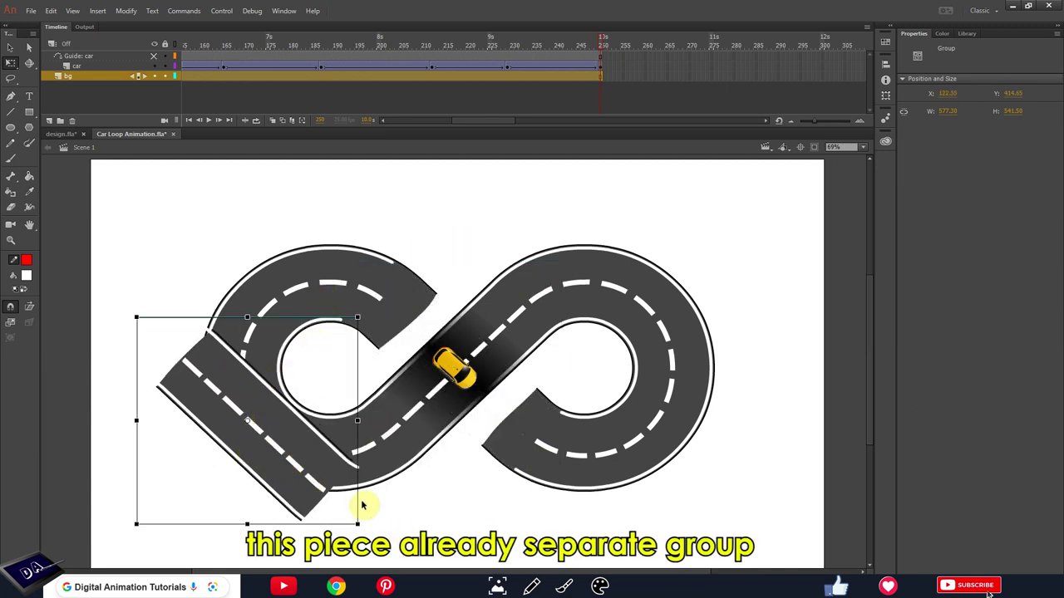
key(ctrl+z)
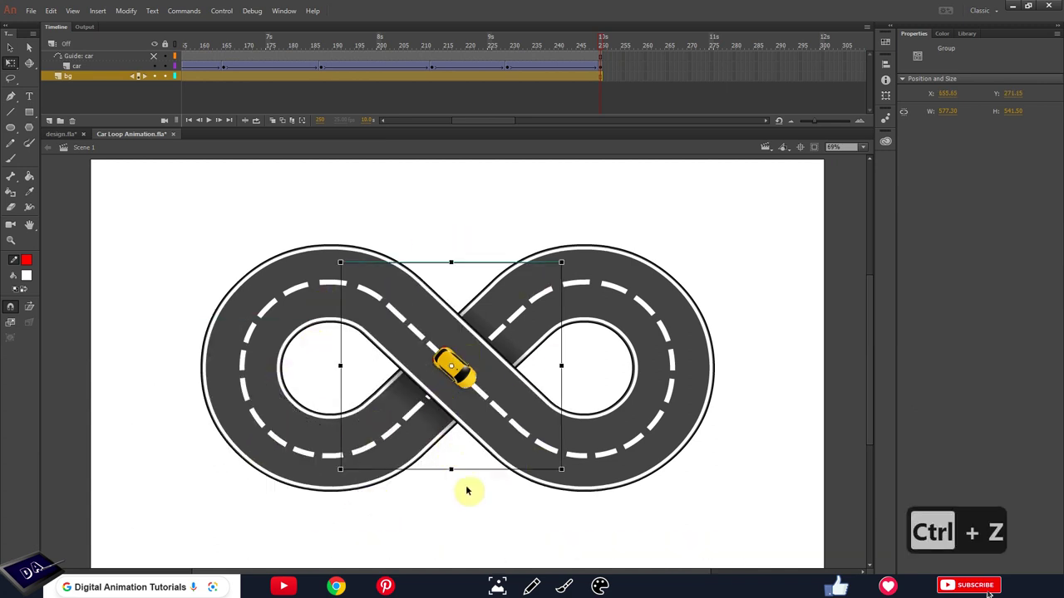
Step: Copy the bridge road piece and paste it in place at frame 1 of a new top layer named ol
key(ctrl+c)
key(ctrl+c)
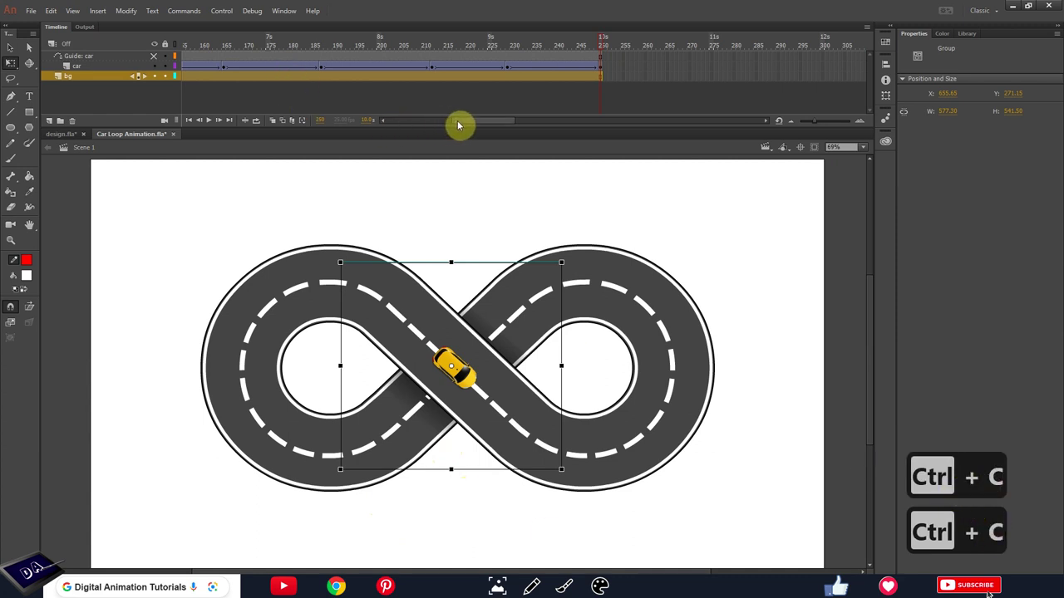
drag(458, 123, 347, 122)
click(49, 121)
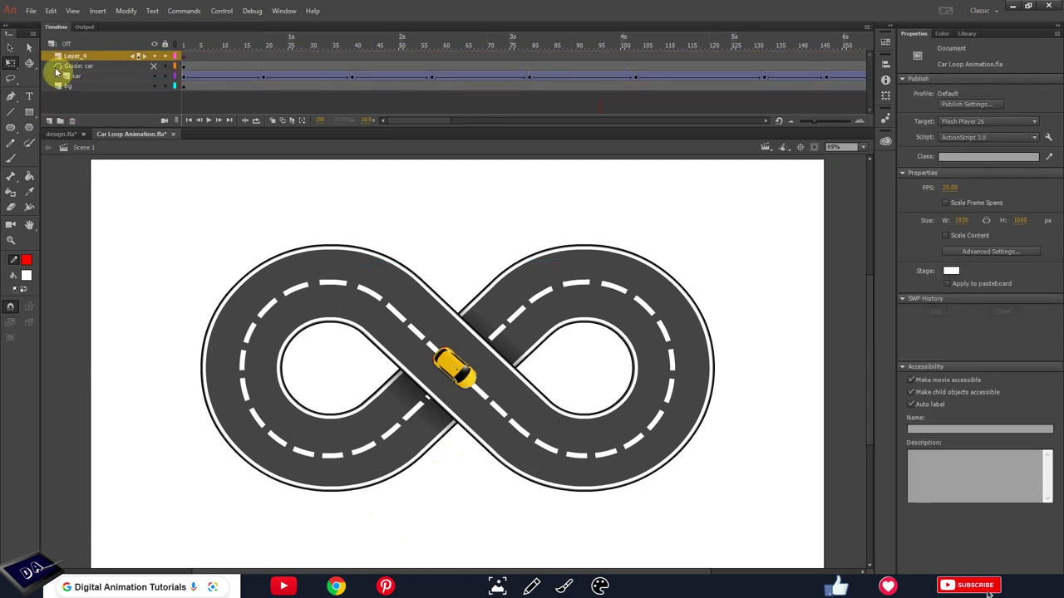
double_click(73, 57)
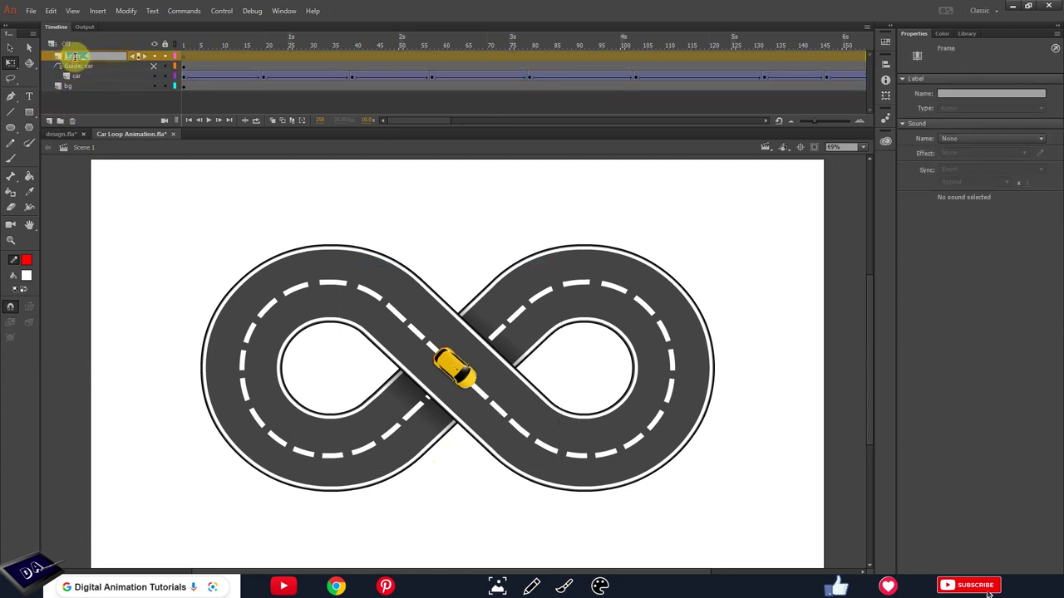
click(180, 227)
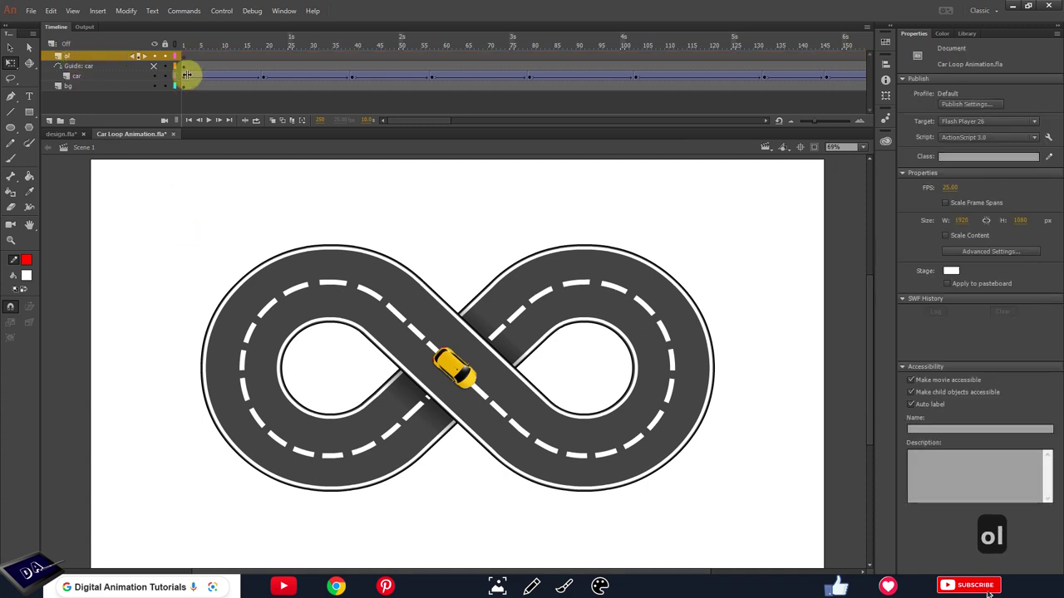
click(182, 58)
key(ctrl+shift+v)
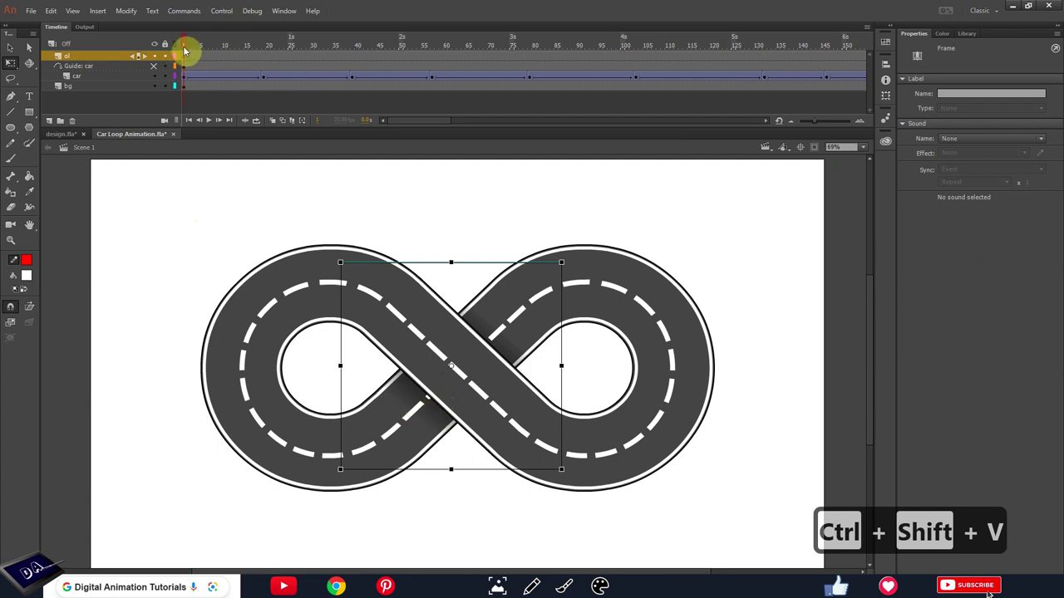
Step: Insert a keyframe at frame 101 of the ol layer and delete the bridge piece from the frames before it
drag(186, 48, 338, 65)
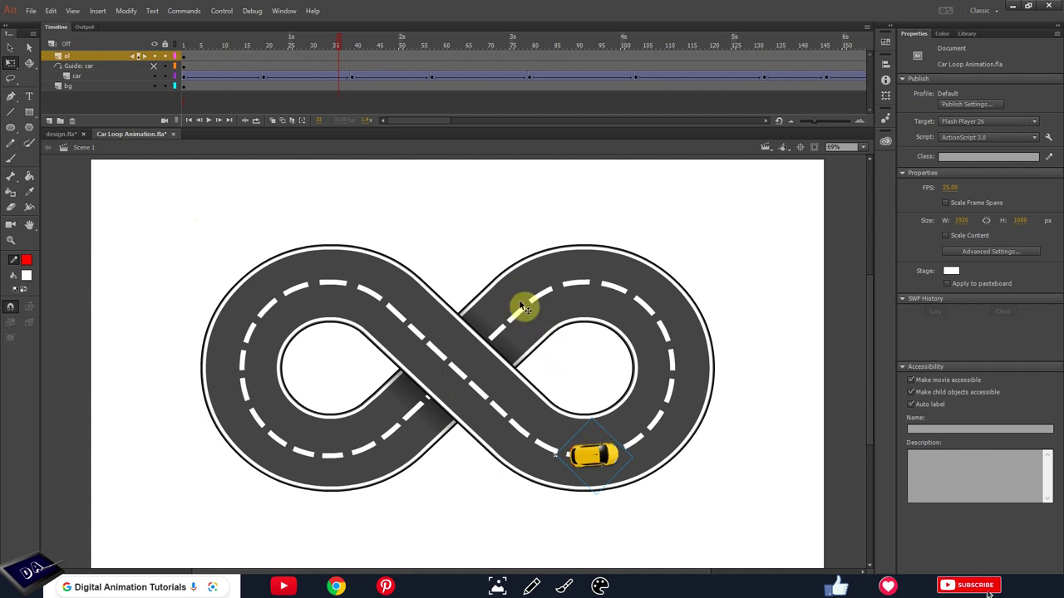
drag(340, 46, 627, 62)
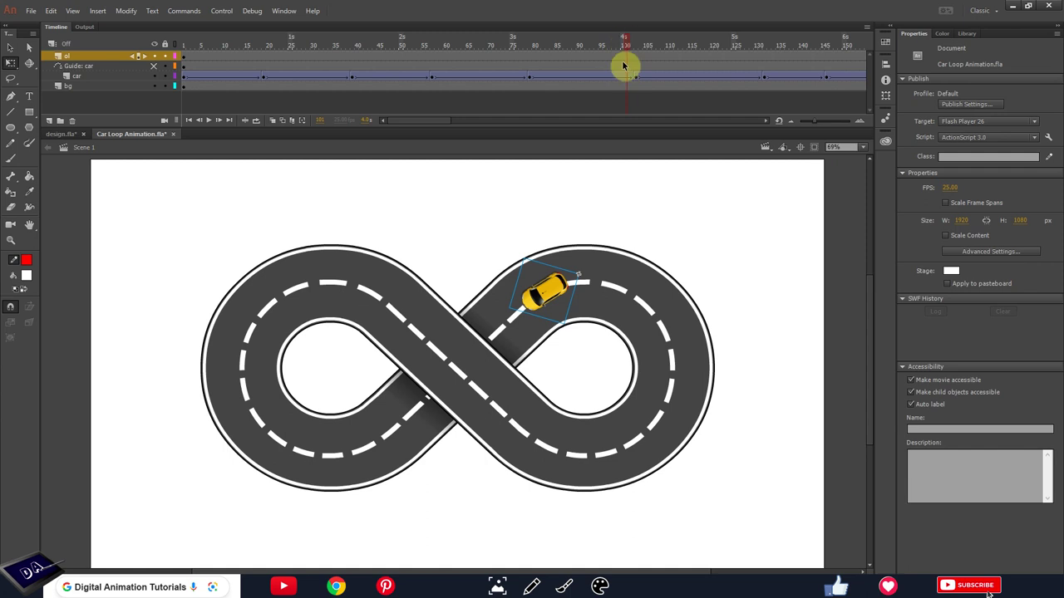
click(630, 65)
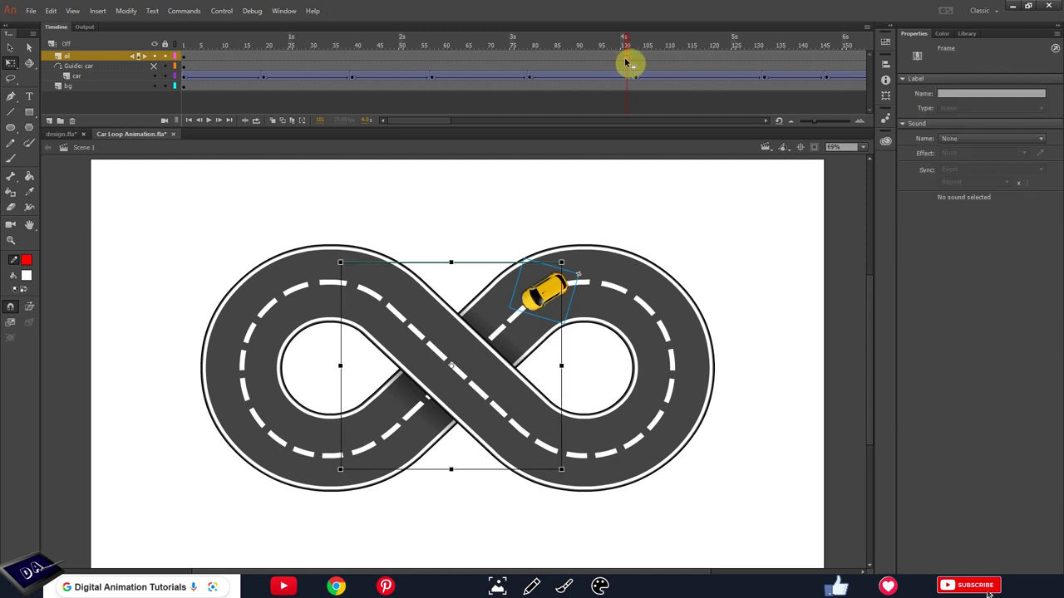
key(F6)
click(223, 48)
key(Delete)
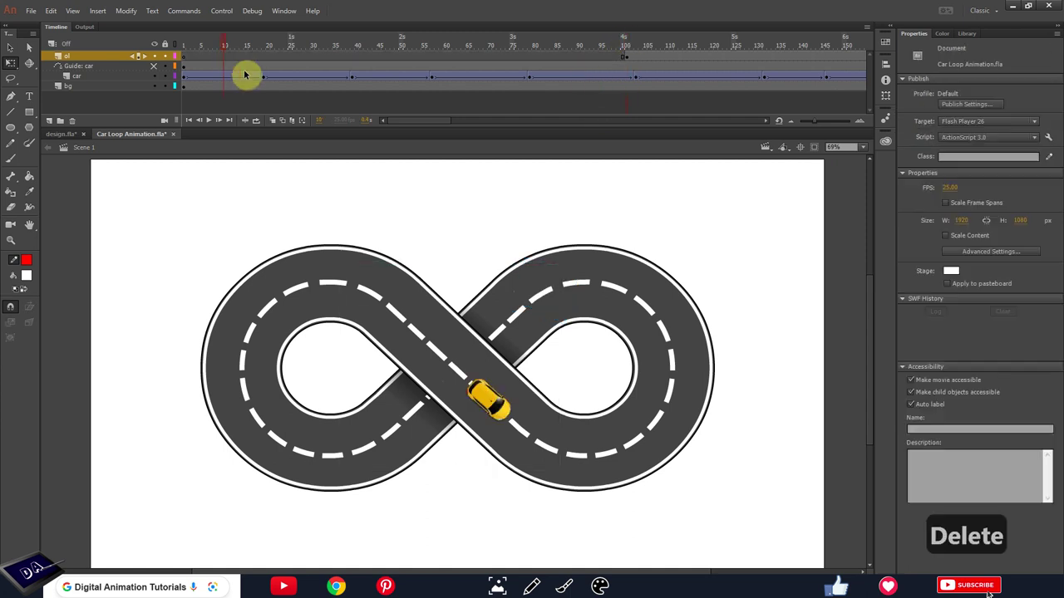
Step: Follow the car under the bridge and insert a blank keyframe at frame 150 of the ol layer to end the overlay
drag(202, 48, 642, 96)
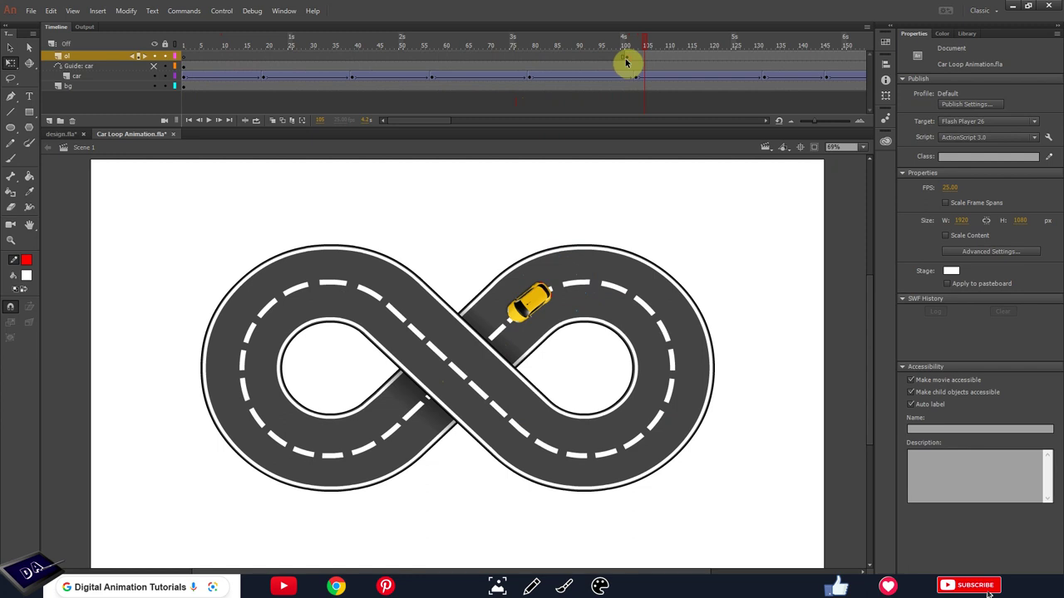
click(627, 63)
drag(631, 45, 684, 51)
drag(780, 50, 844, 53)
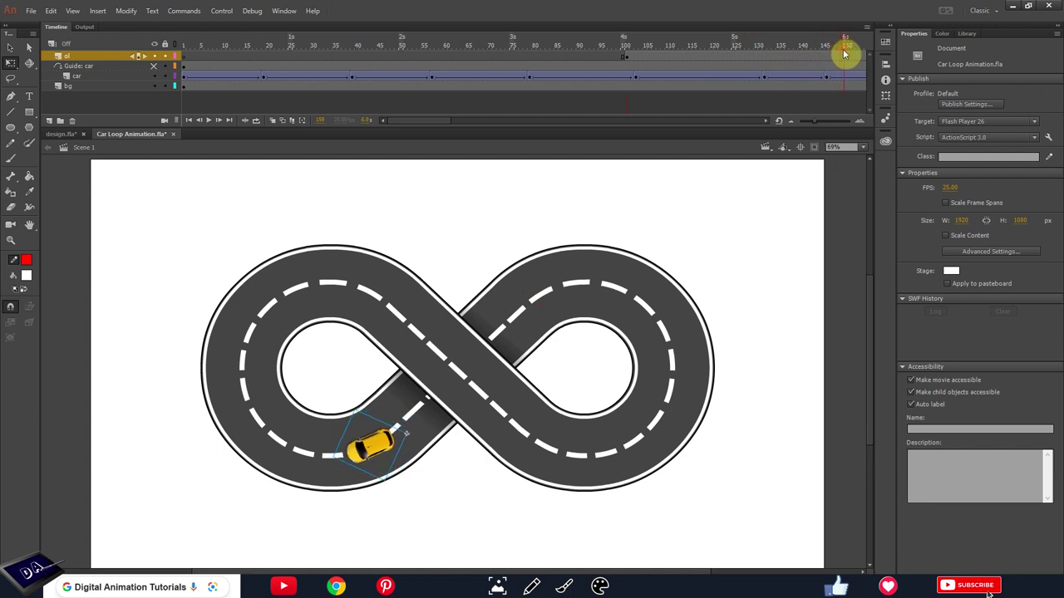
click(848, 57)
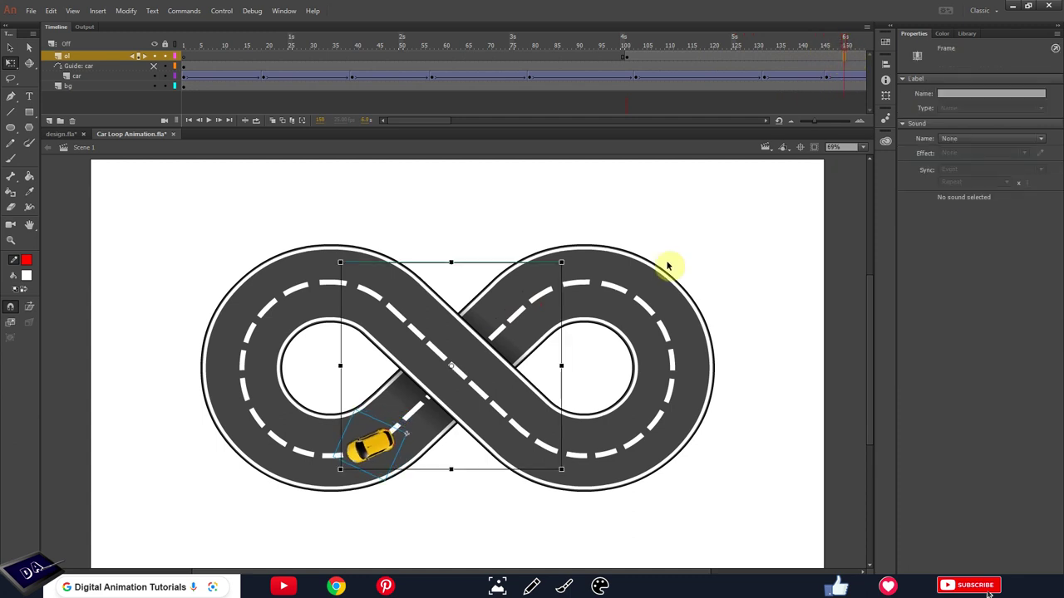
click(154, 57)
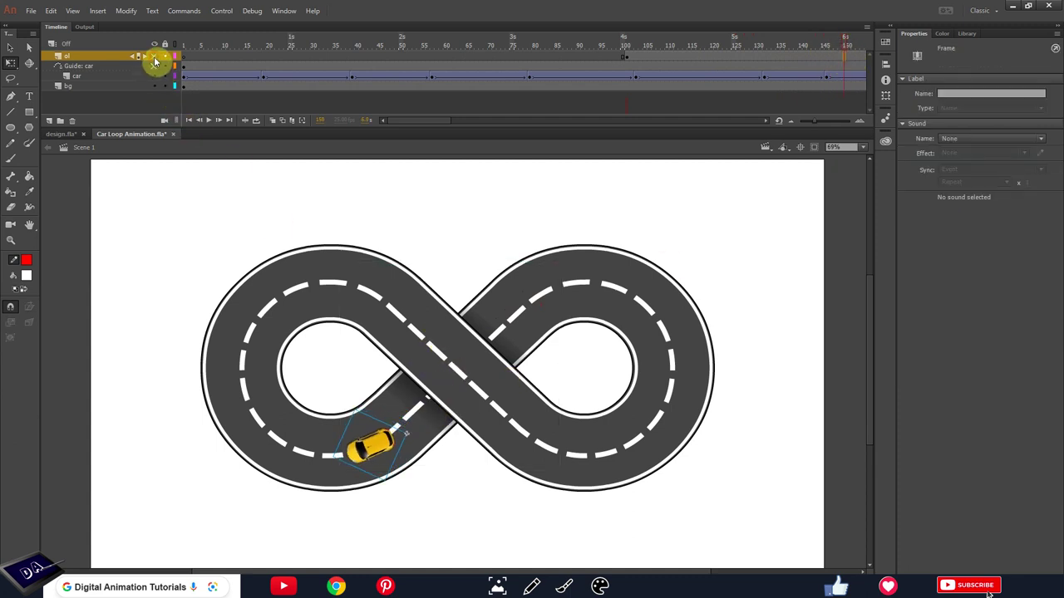
click(153, 57)
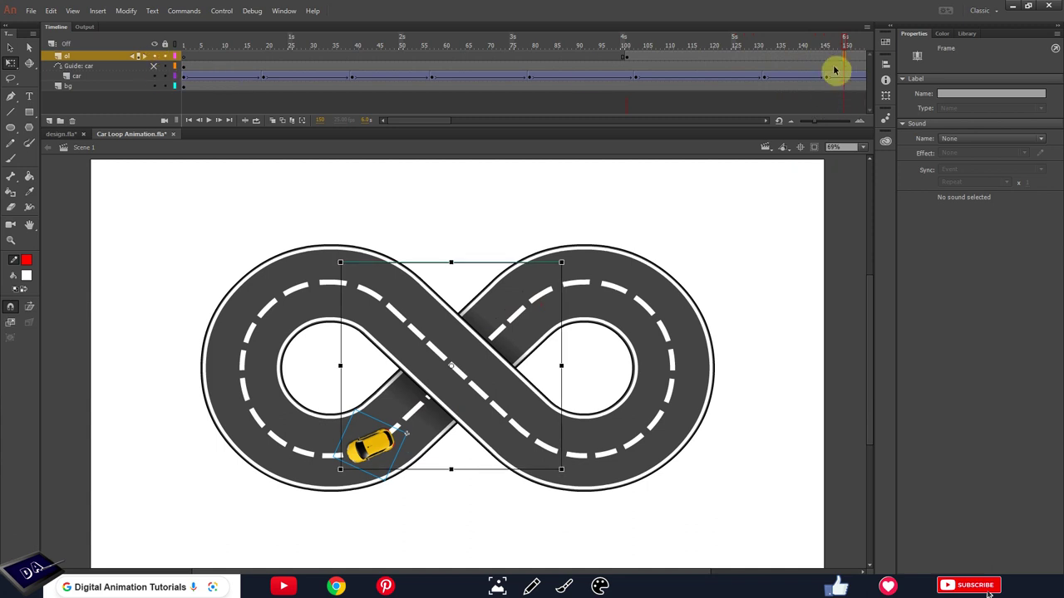
key(F7)
Step: Play the animation through the crossing and again from frame 1 to check that the car passes under the bridge
drag(850, 47, 623, 71)
key(Return)
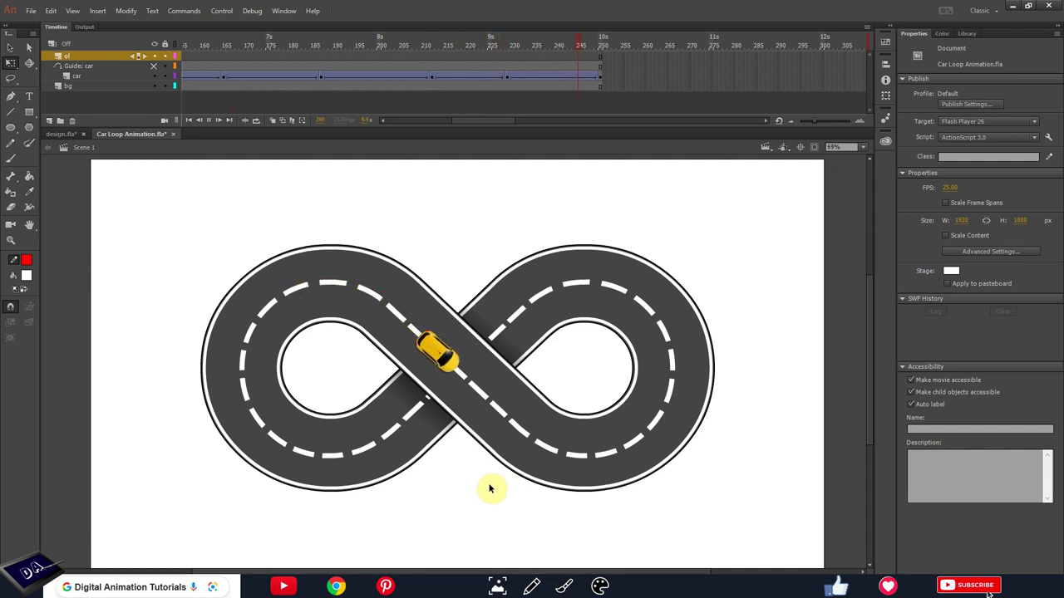
drag(498, 121, 183, 52)
key(Return)
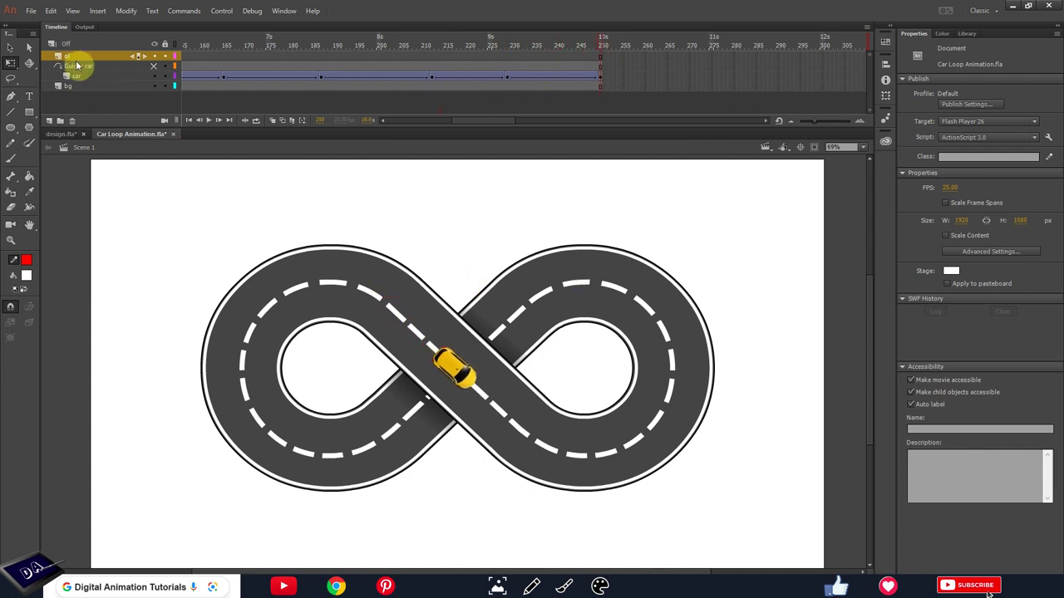
Step: Select the frames of all layers from bg to ol and copy them
click(89, 87)
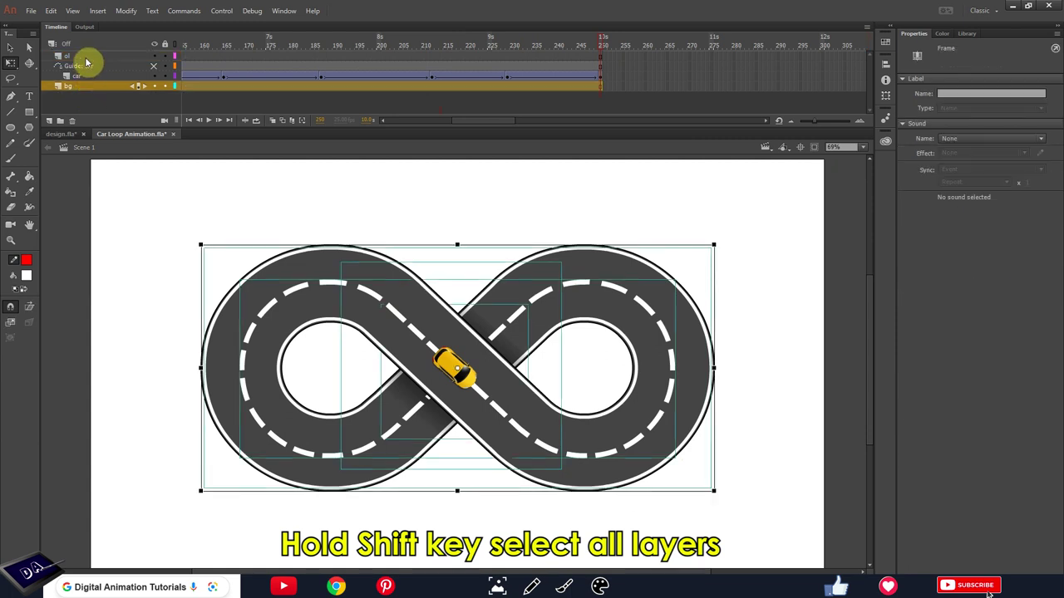
shift+click(86, 58)
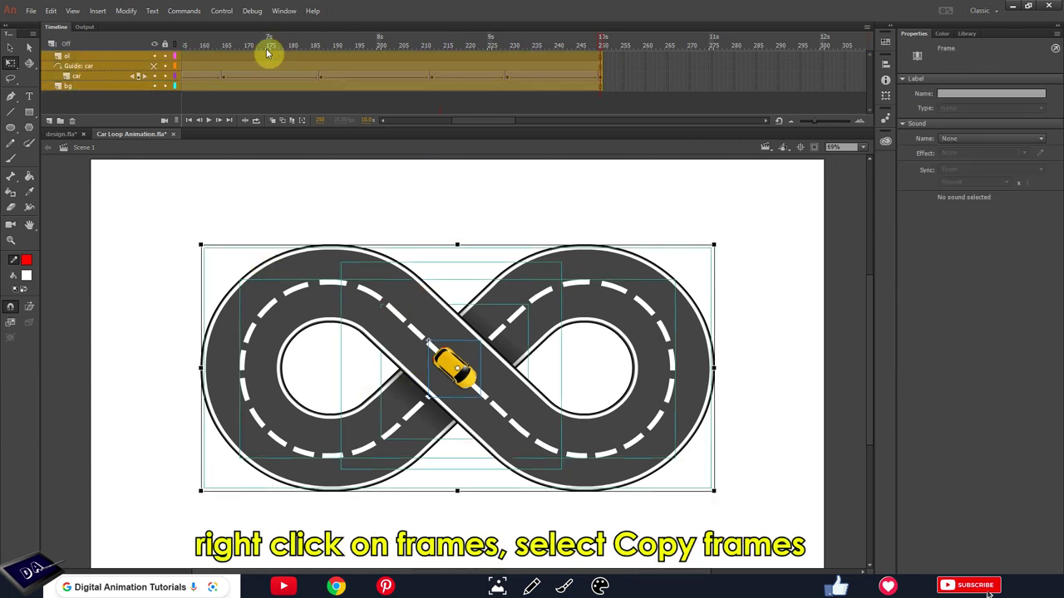
right_click(259, 76)
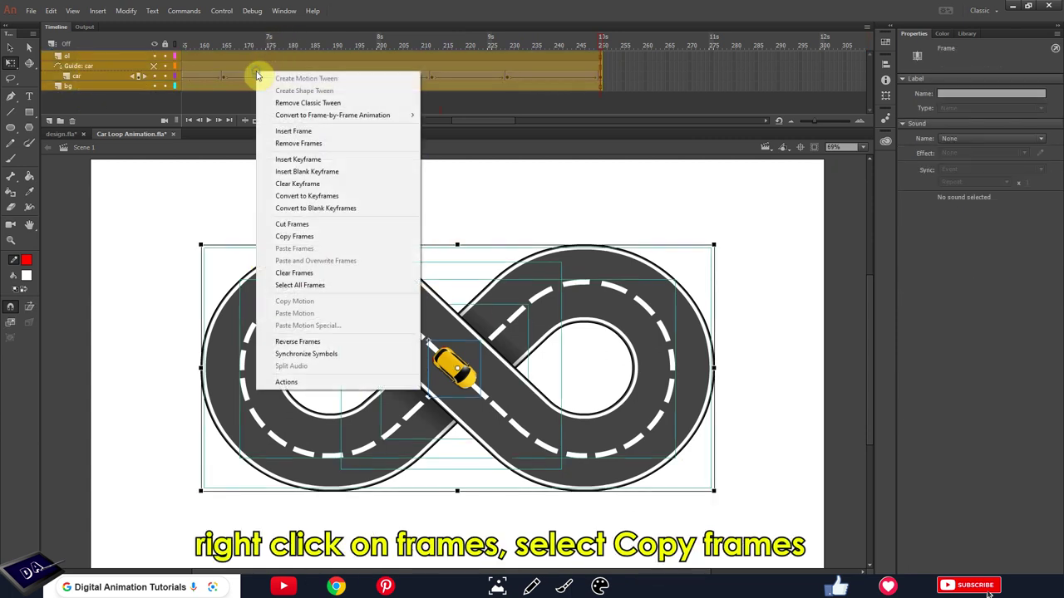
click(290, 238)
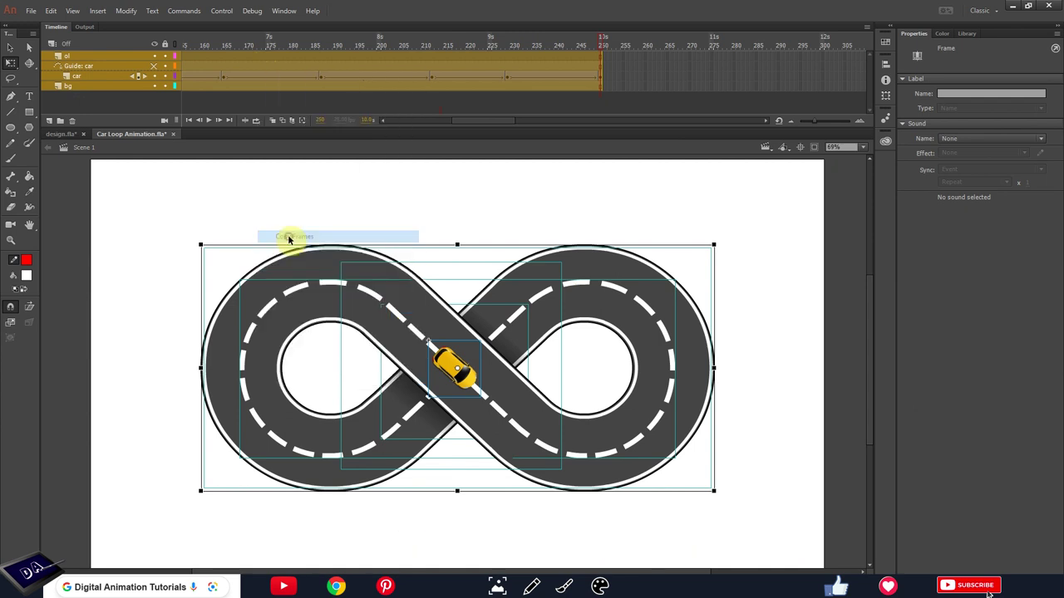
Step: Create a new Graphic symbol named Loop Animation
click(97, 11)
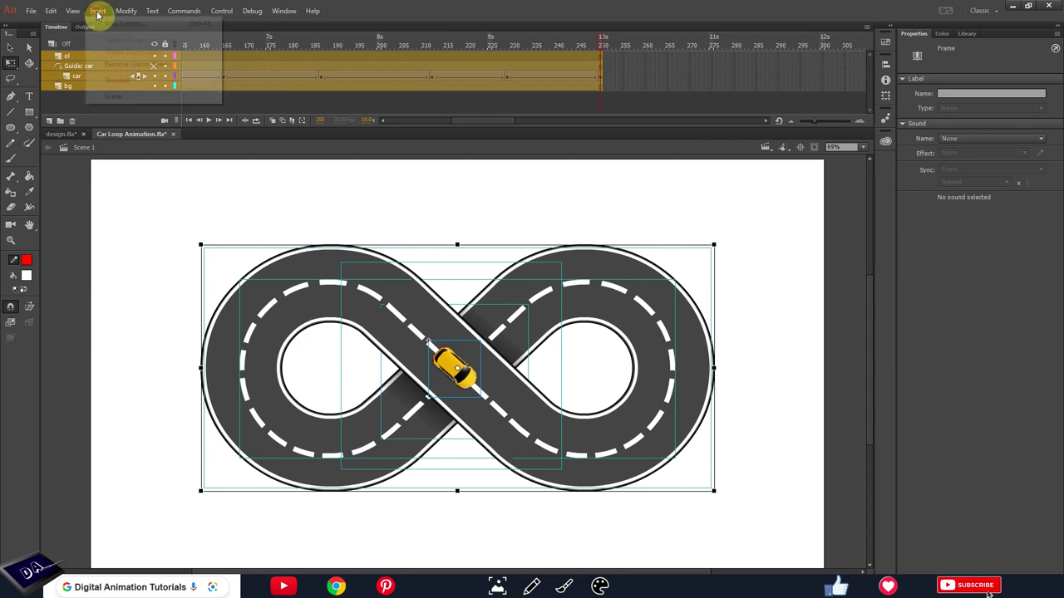
click(112, 25)
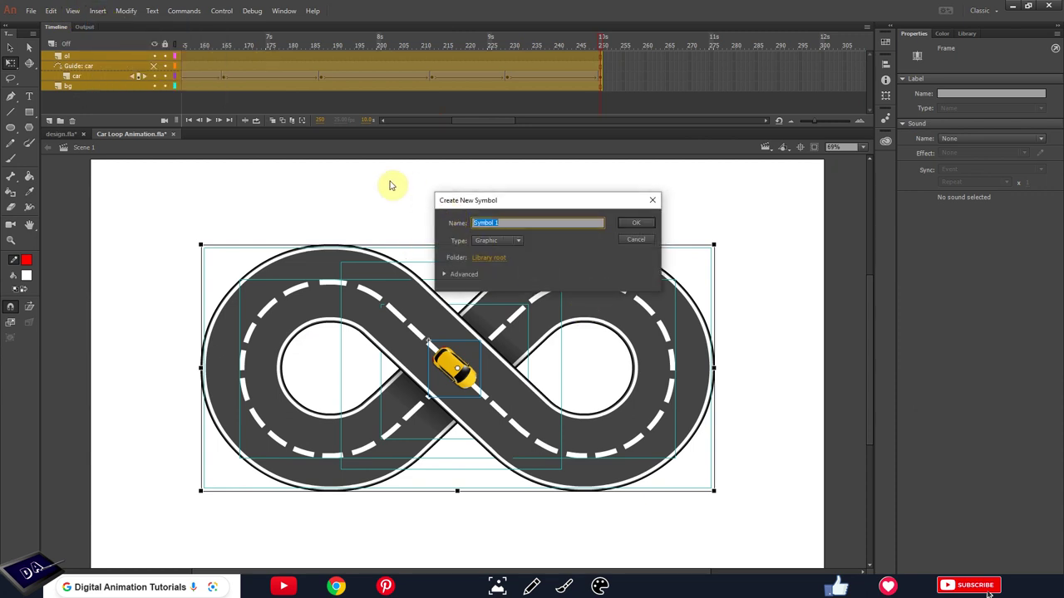
text(L)
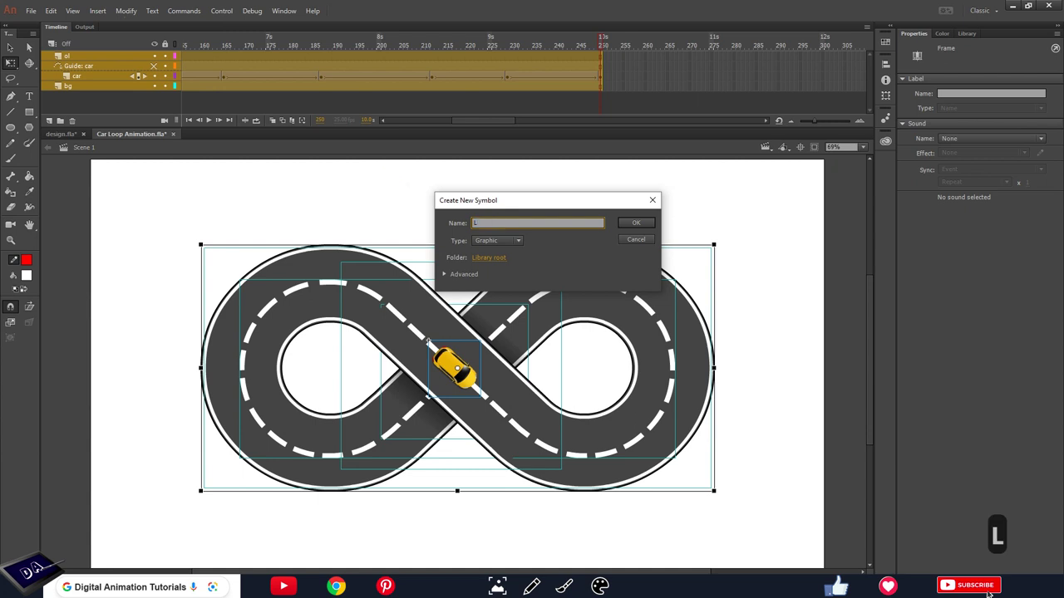
text(oop An)
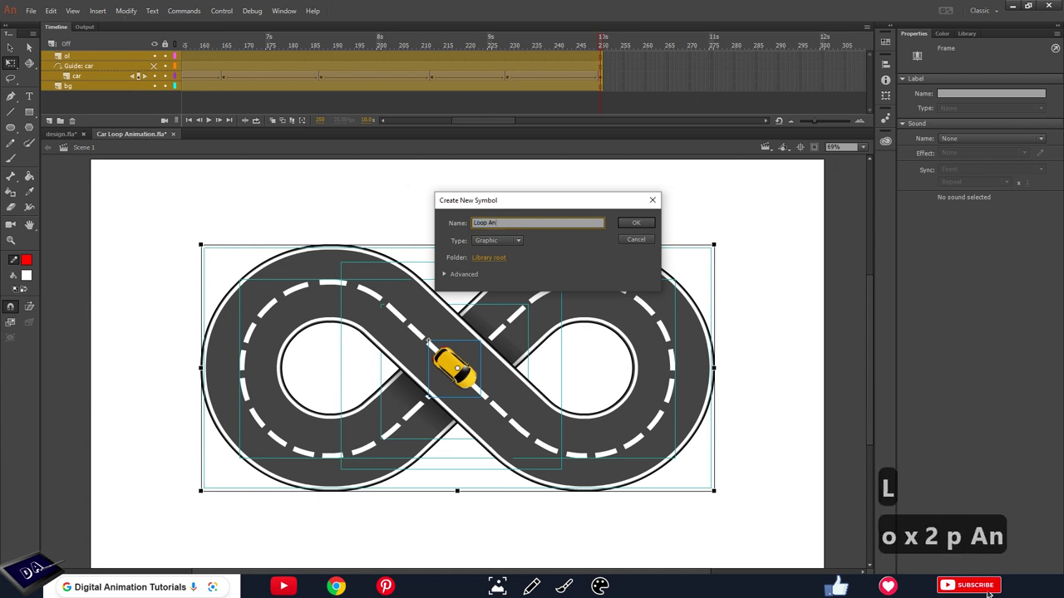
text(imation)
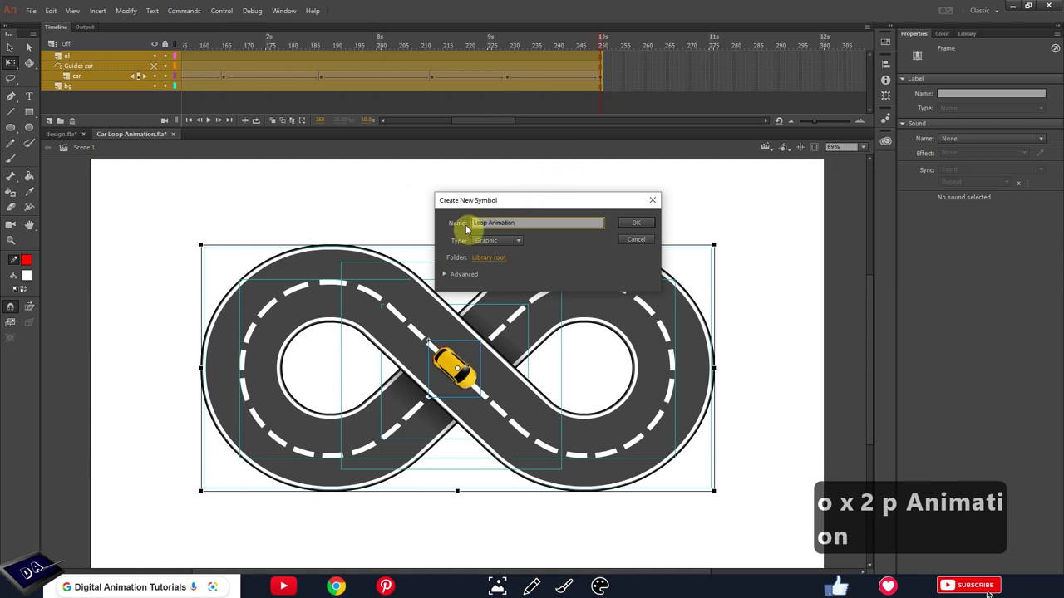
click(633, 225)
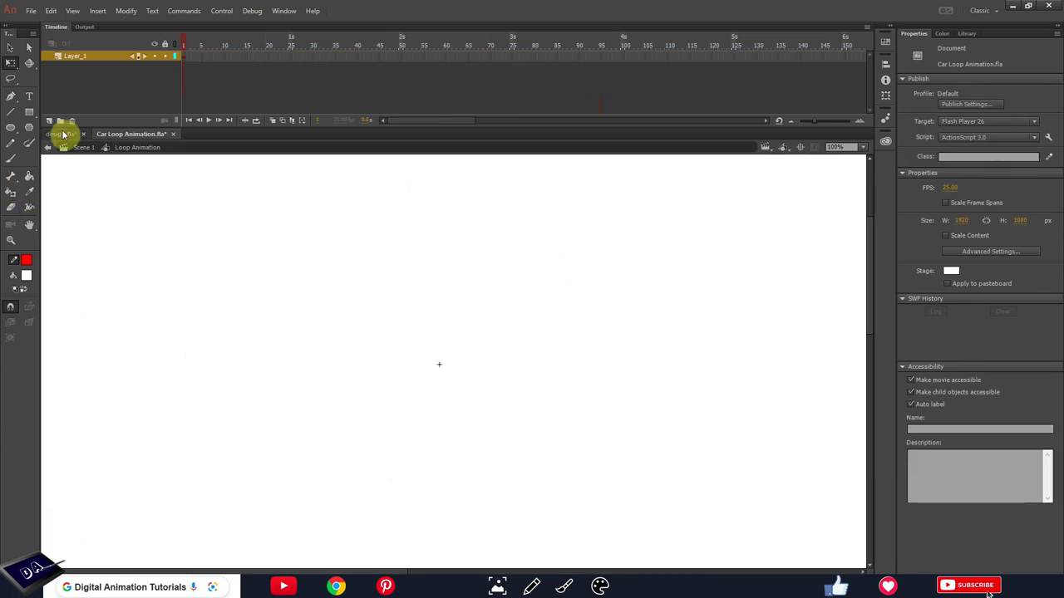
Step: Paste the copied frames at frame 1 of the Loop Animation symbol, check through to frame 250, and hide the car's guide layer
right_click(184, 60)
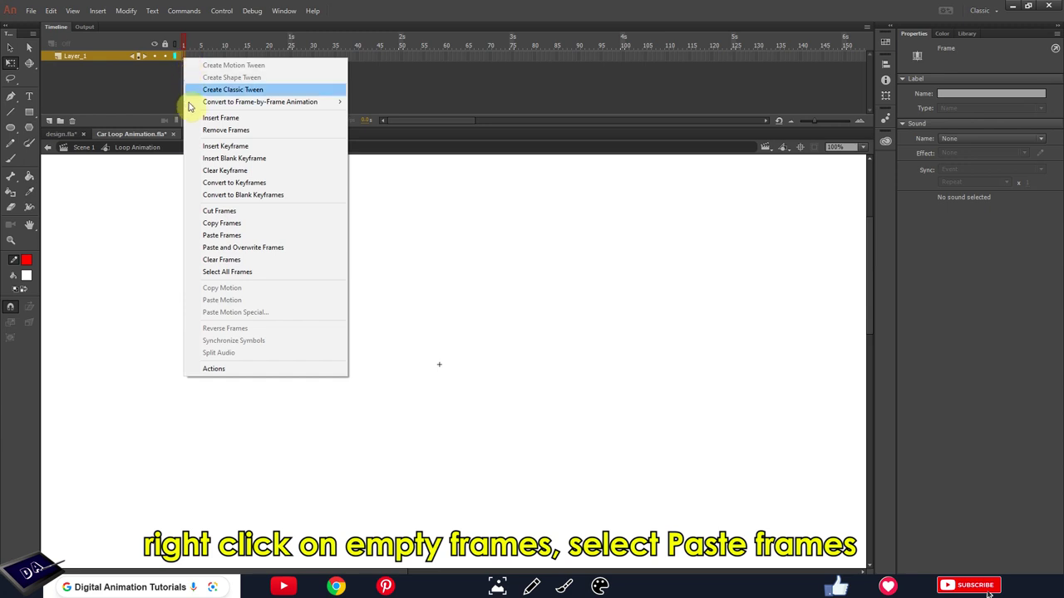
click(227, 236)
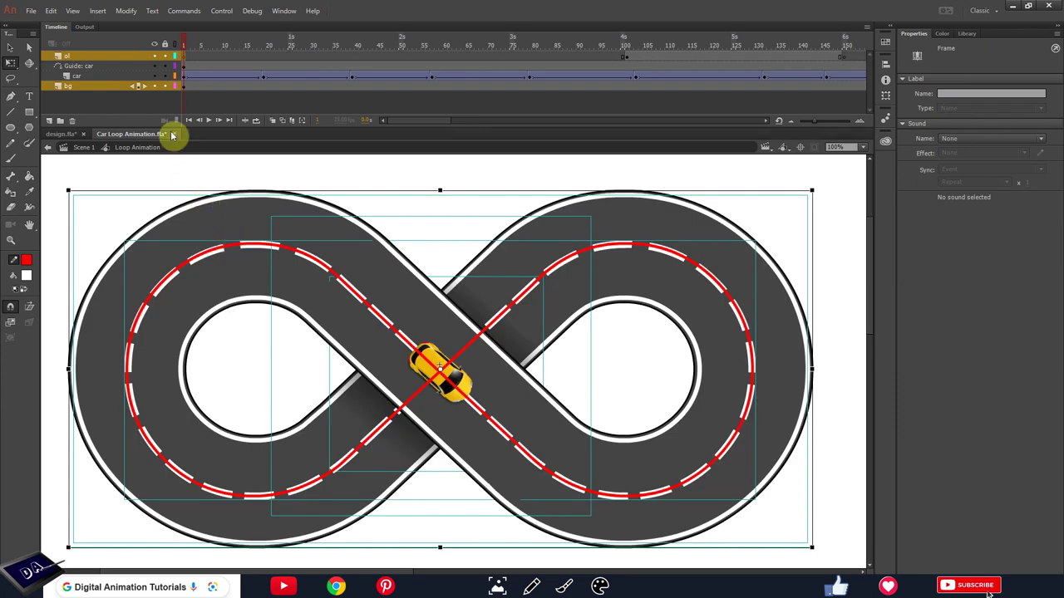
drag(190, 46, 876, 66)
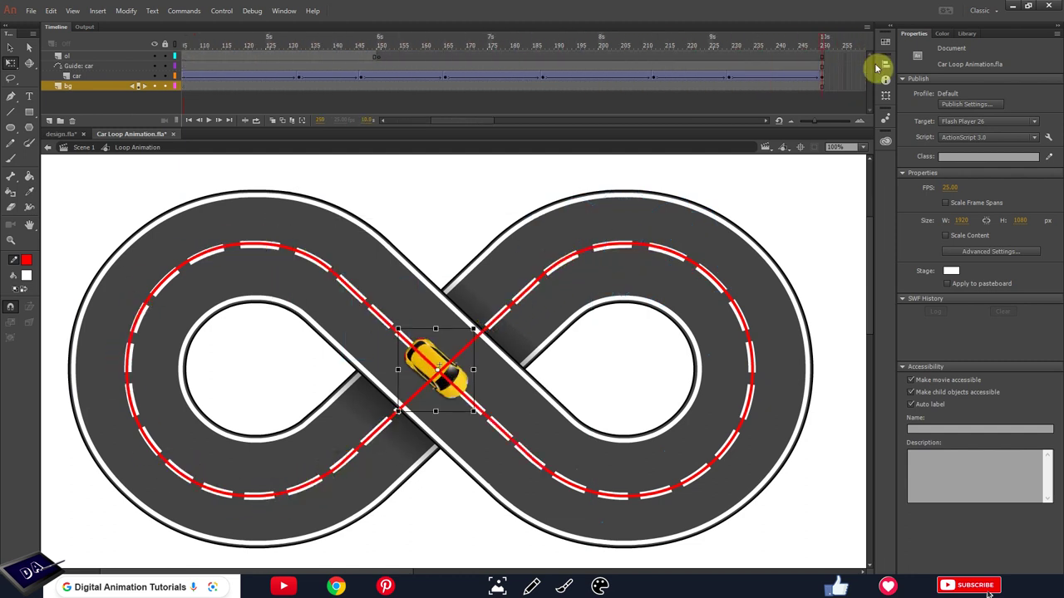
click(153, 66)
Step: Return to Scene 1 and add a new layer above the ol layer
click(79, 150)
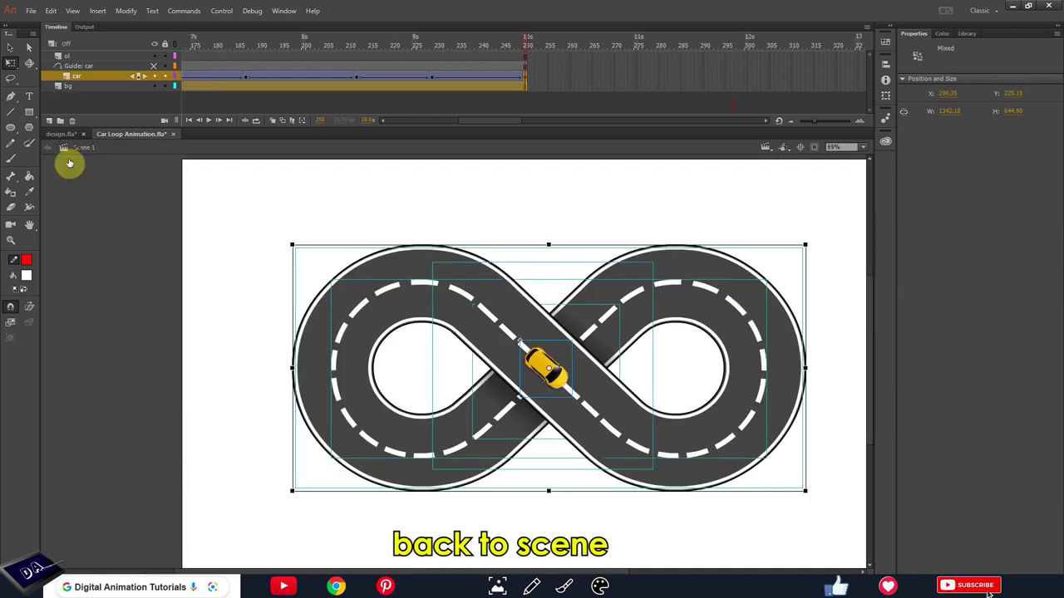
drag(471, 122, 391, 122)
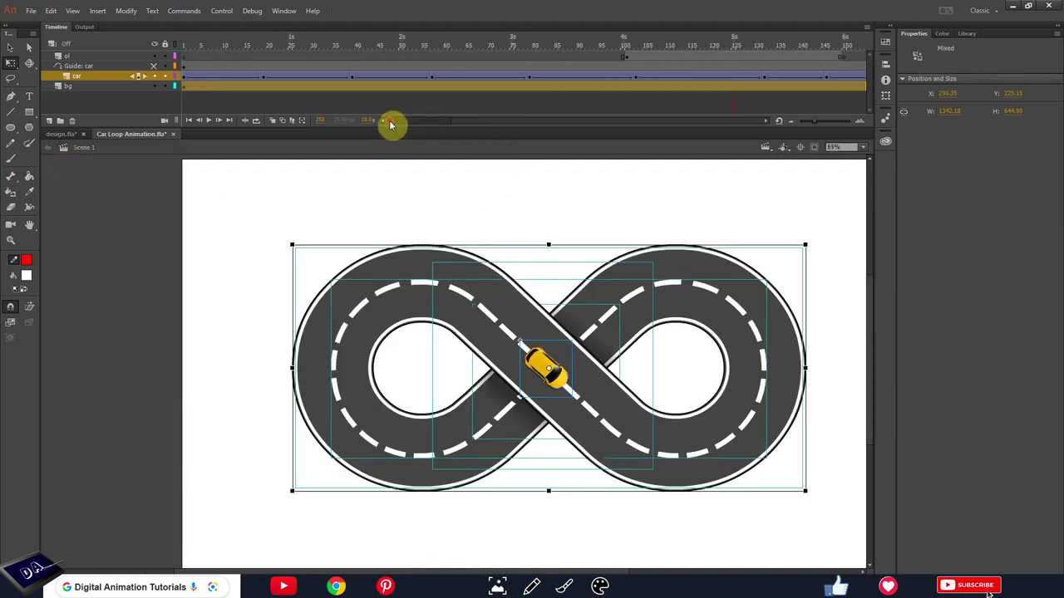
click(83, 58)
key(ctrl+shift+a)
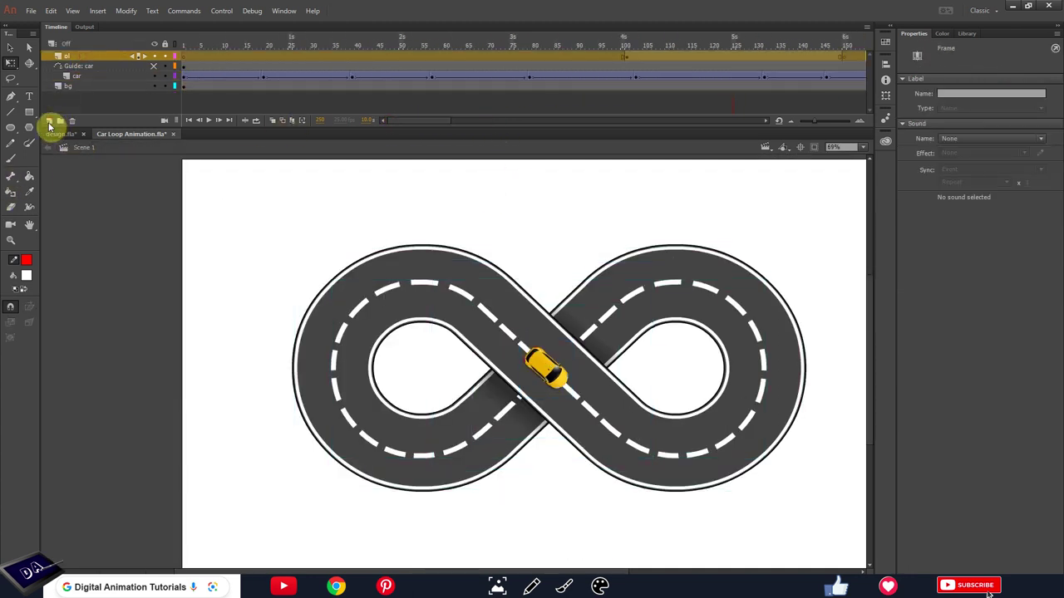
click(50, 122)
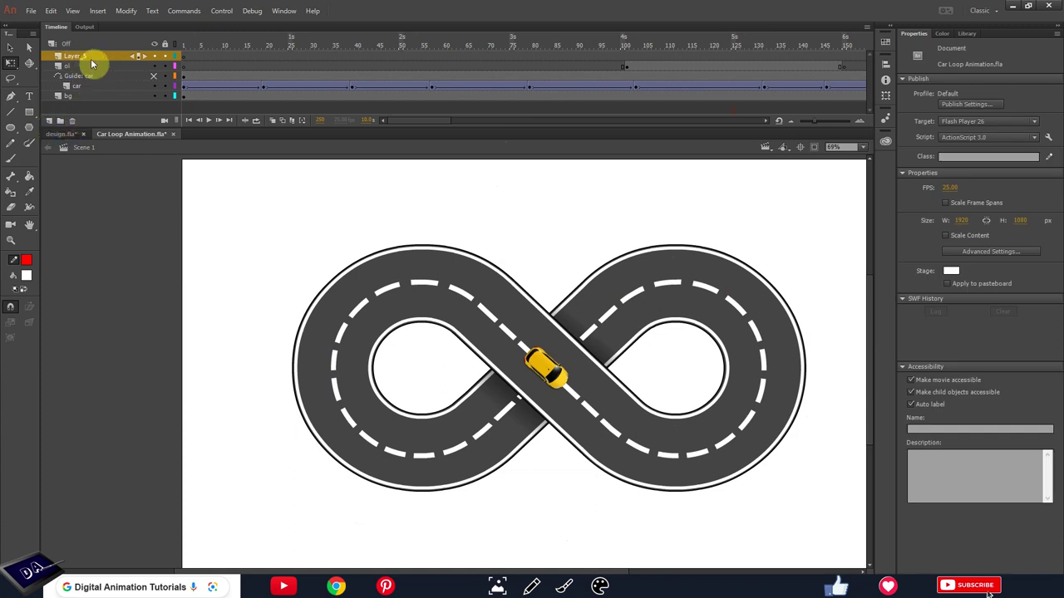
Step: Delete the original ol, car guide, car and bg layers from Scene 1, keeping only Layer_5
click(86, 68)
click(73, 122)
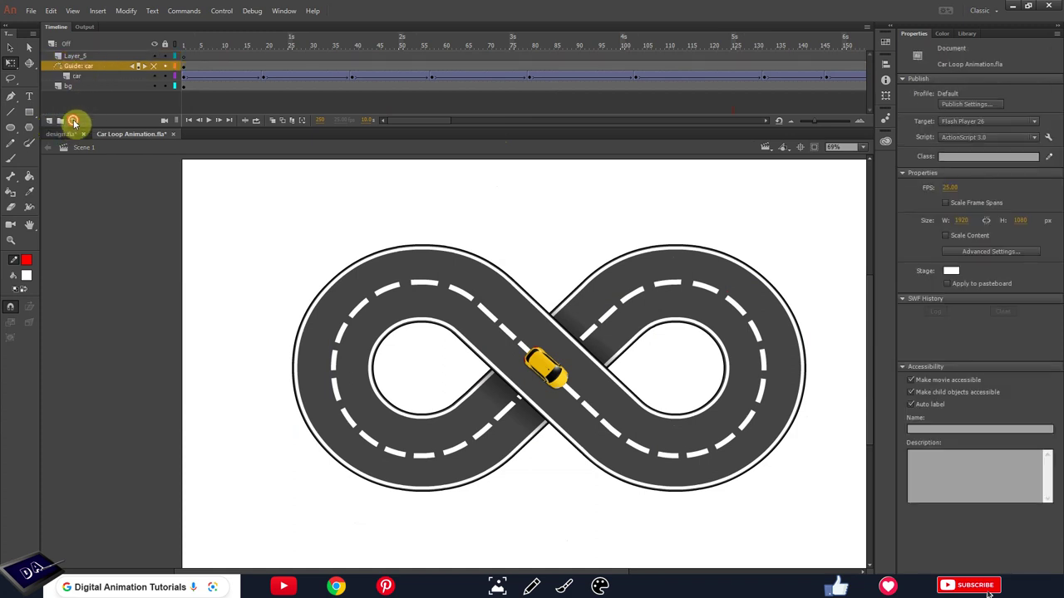
click(73, 122)
click(73, 123)
click(73, 122)
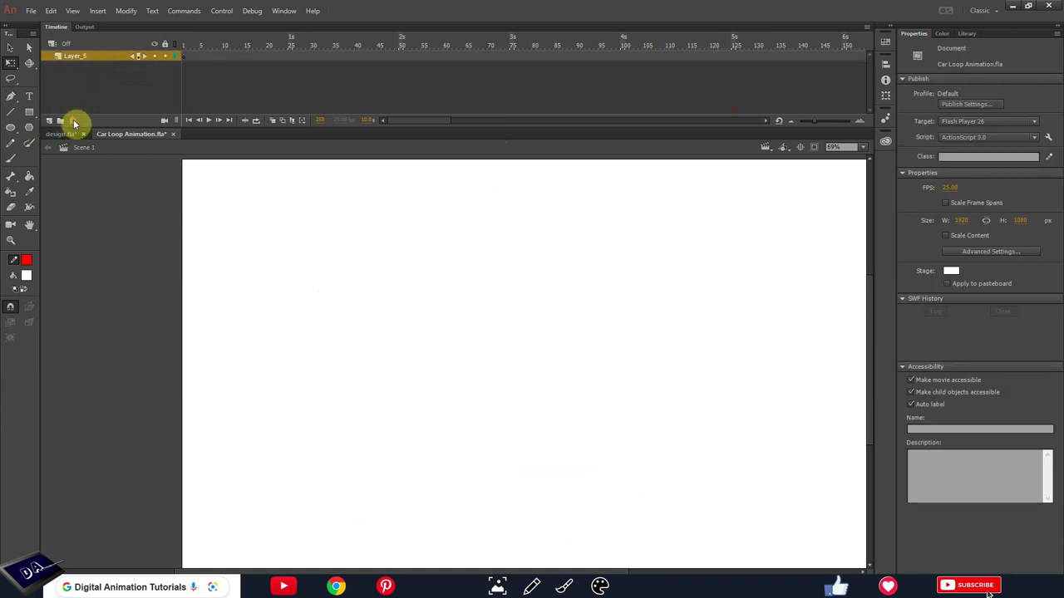
Step: Place the Loop Animation symbol from the library at frame 1 of Layer_5 and position it in the middle of the stage
click(183, 56)
key(ctrl+2)
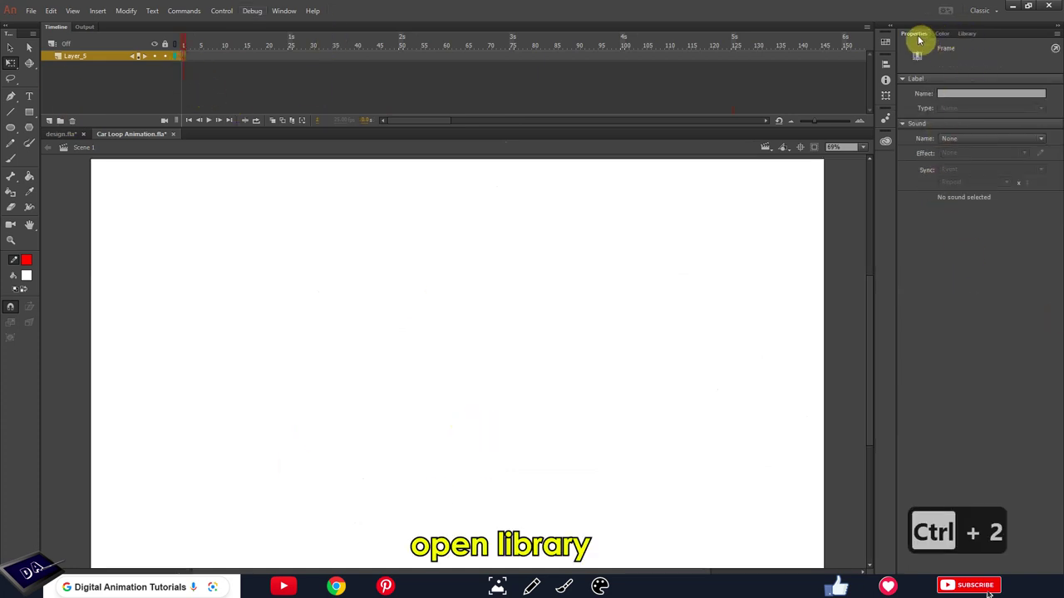
click(967, 35)
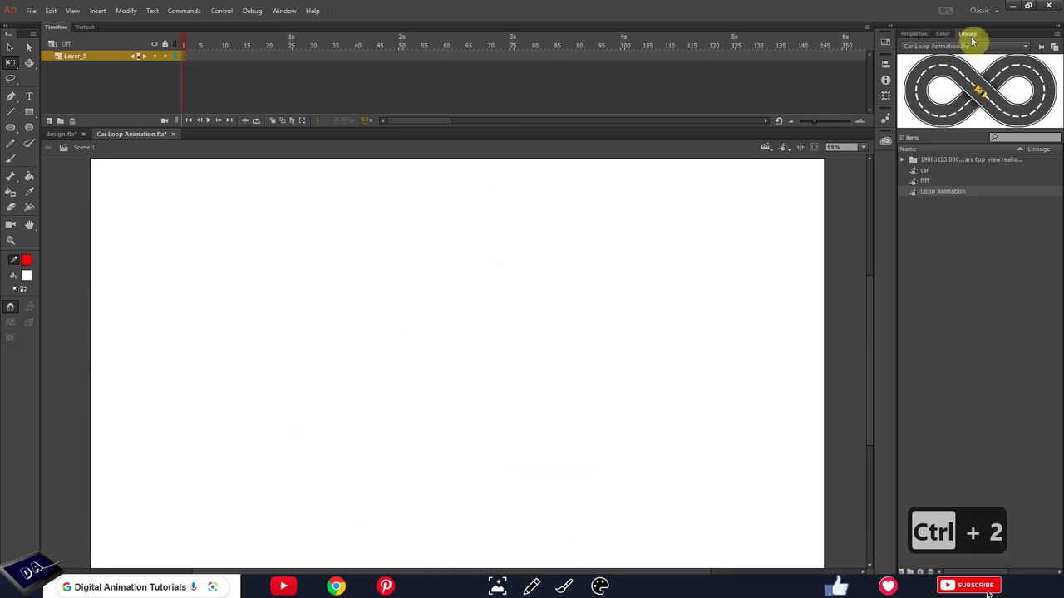
click(284, 10)
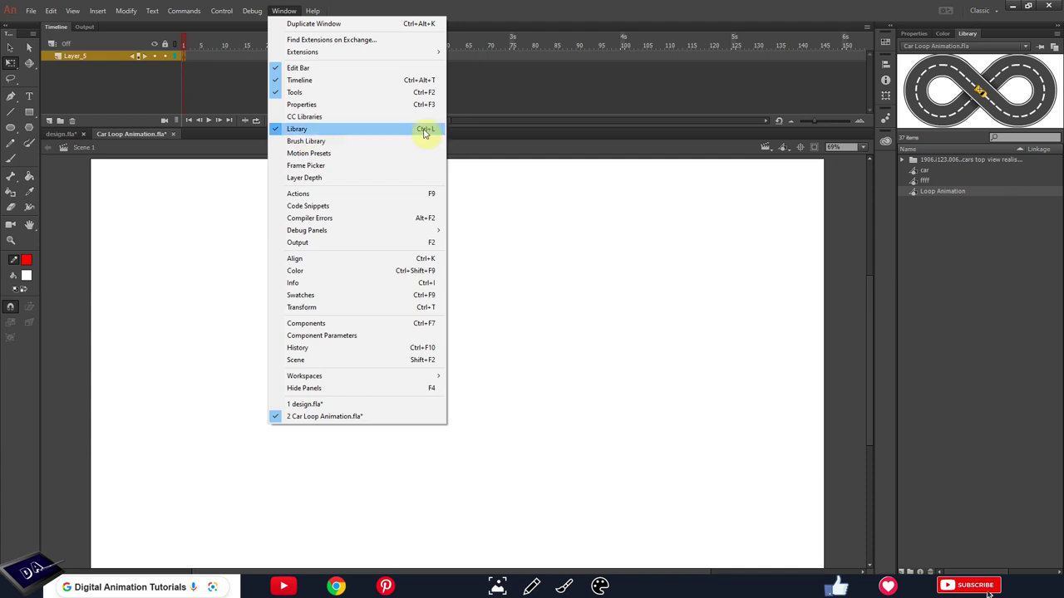
click(956, 201)
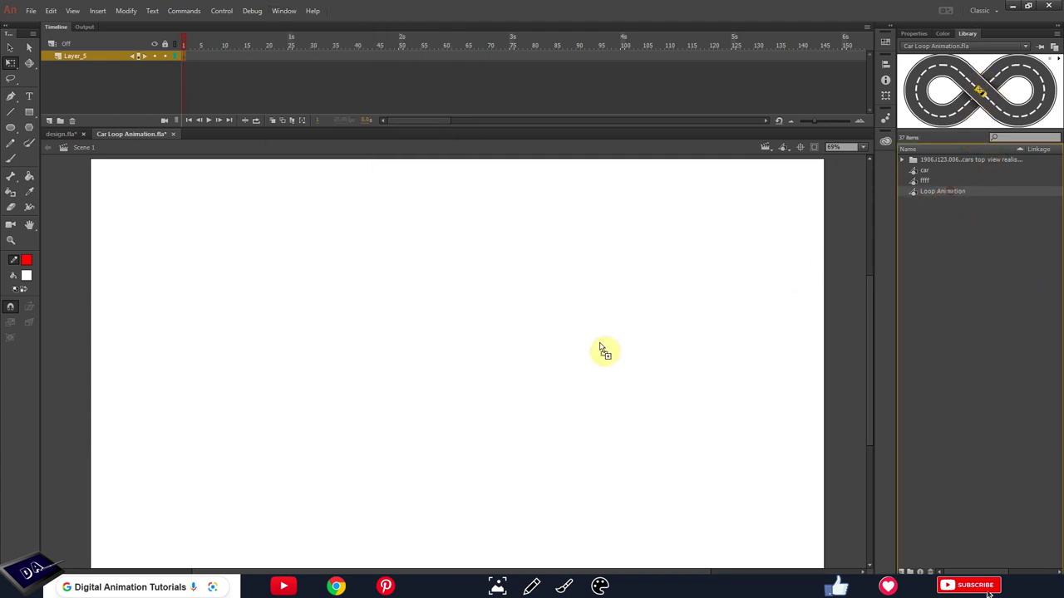
drag(596, 372, 433, 402)
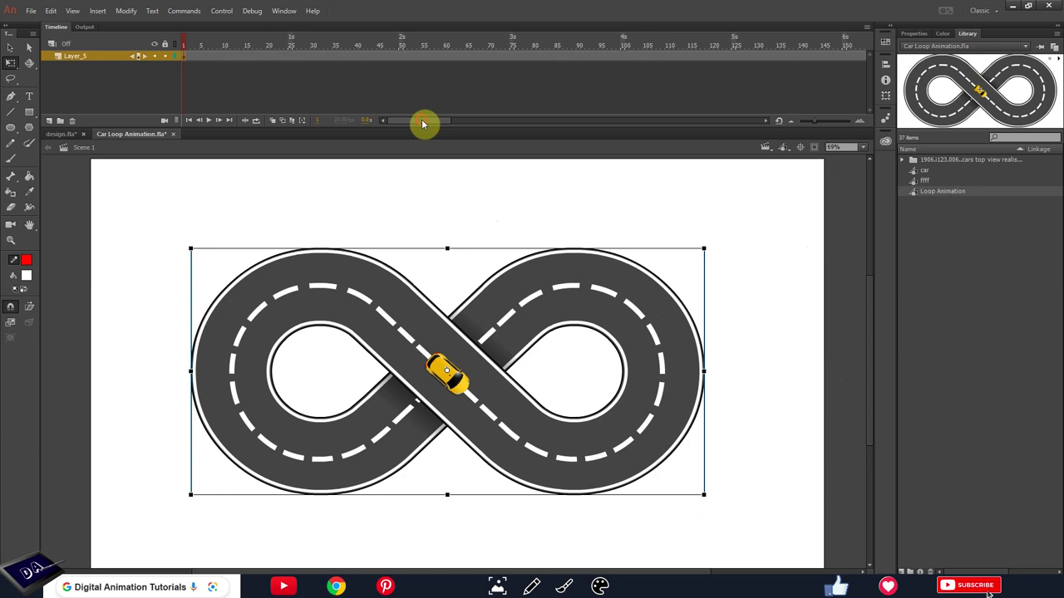
Step: Extend the Loop Animation instance on Layer_5 by inserting frames up to frame 1000
drag(468, 49, 981, 41)
drag(474, 124, 790, 121)
drag(784, 56, 829, 72)
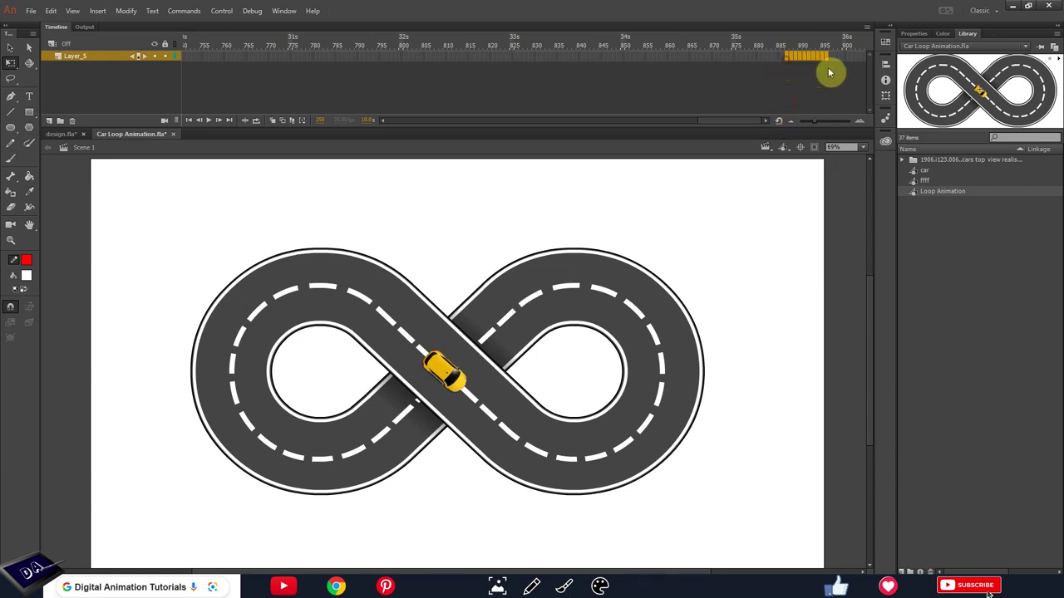
key(F5)
drag(606, 122, 631, 122)
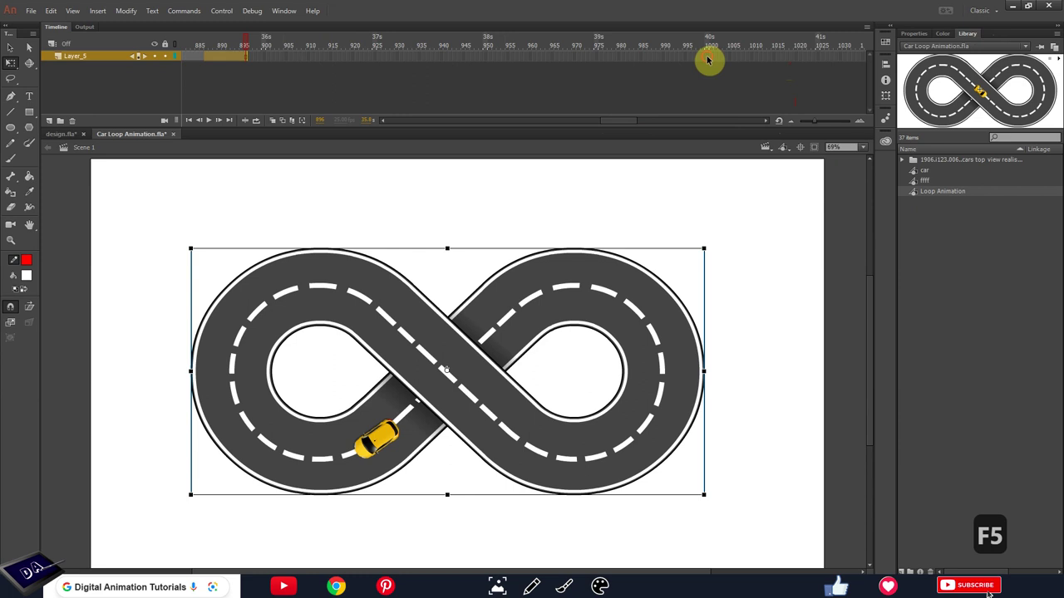
key(F5)
Step: Play the main timeline from the start to check the looping car animation
click(743, 306)
key(Return)
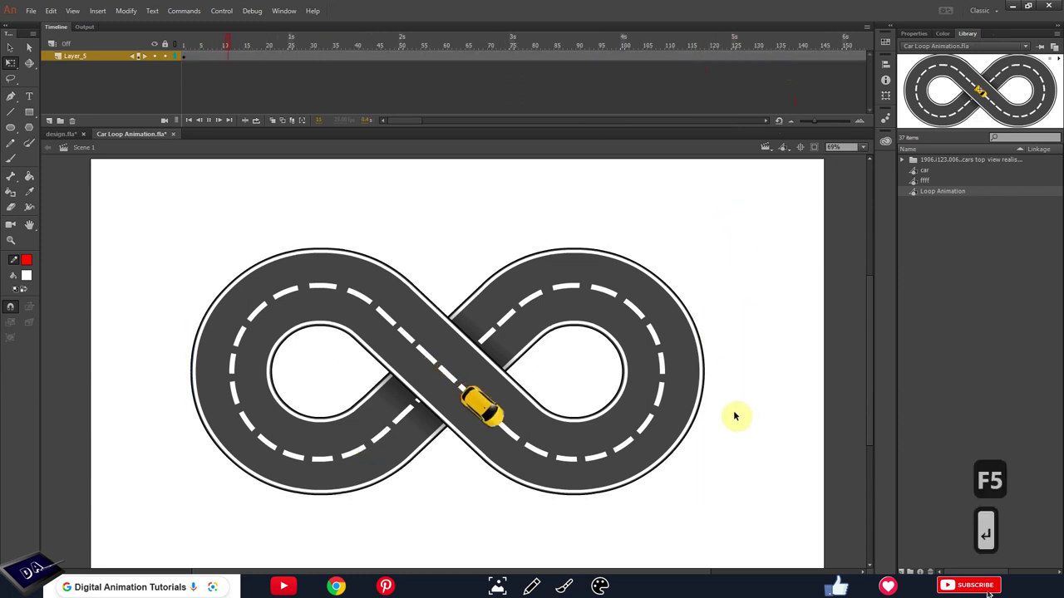
key(ctrl+2)
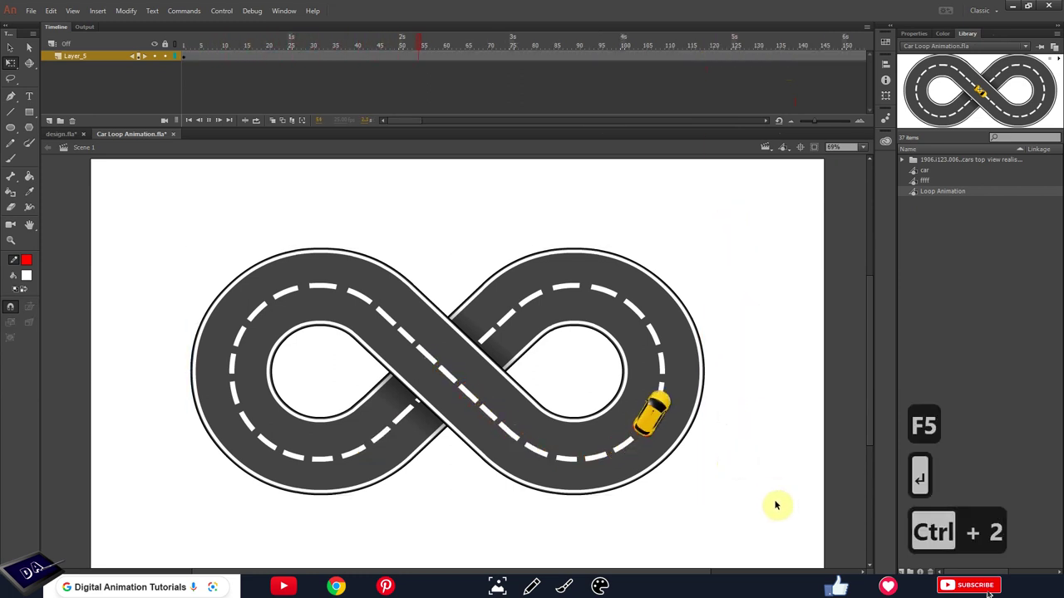